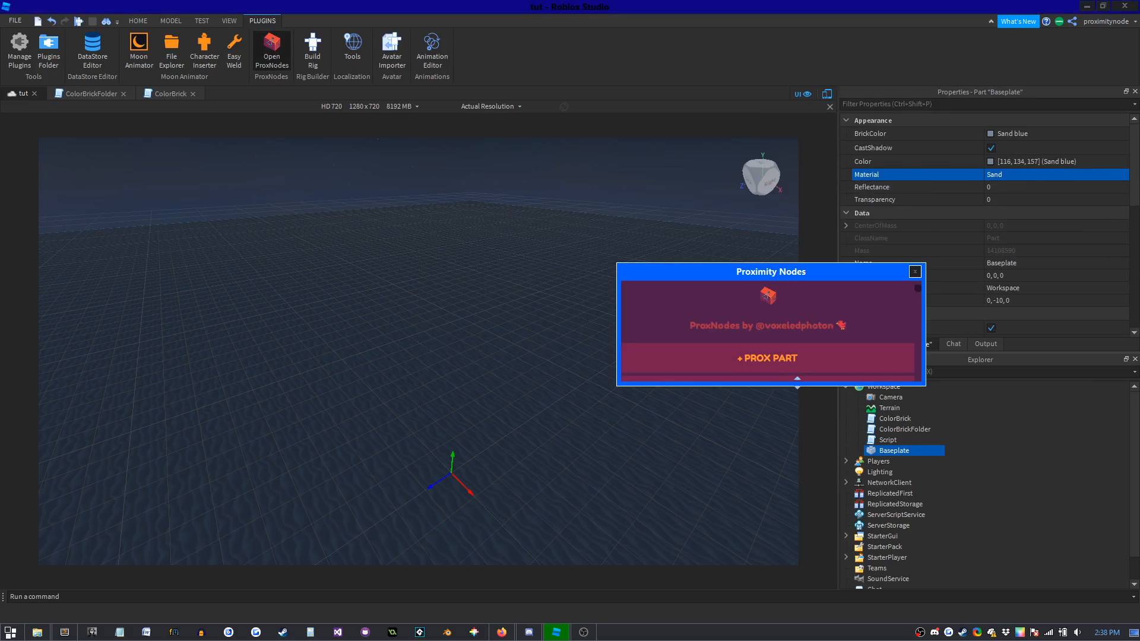
Enlarge the floating Proximity Nodes panel, dock it beside the viewport and widen it to fit its contents.
drag(796, 387, 795, 553)
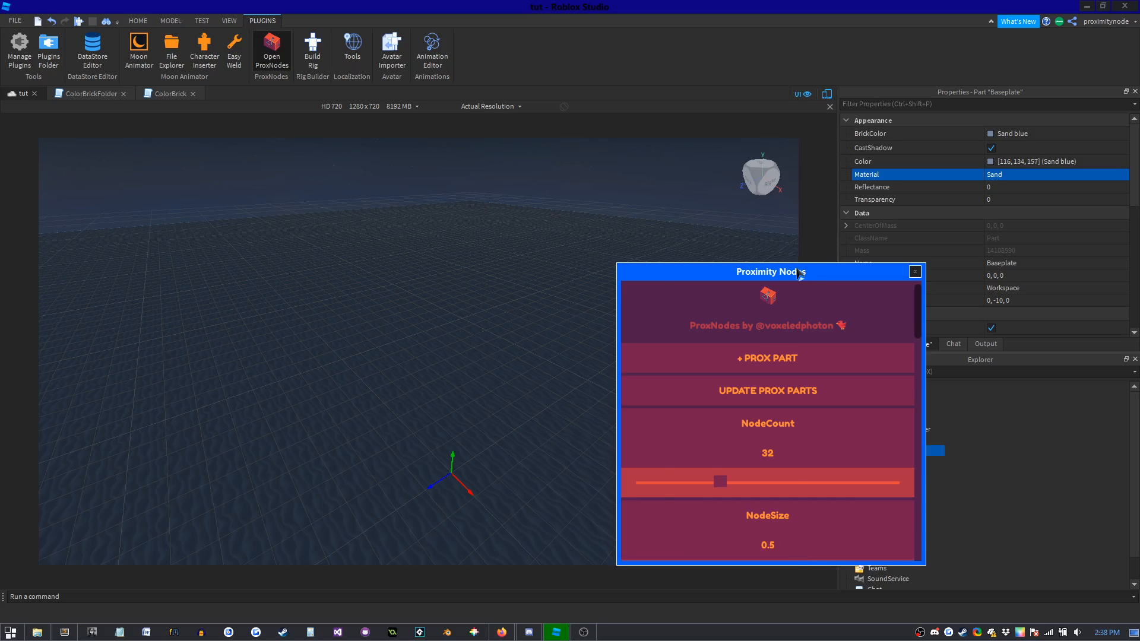
drag(800, 273, 3, 252)
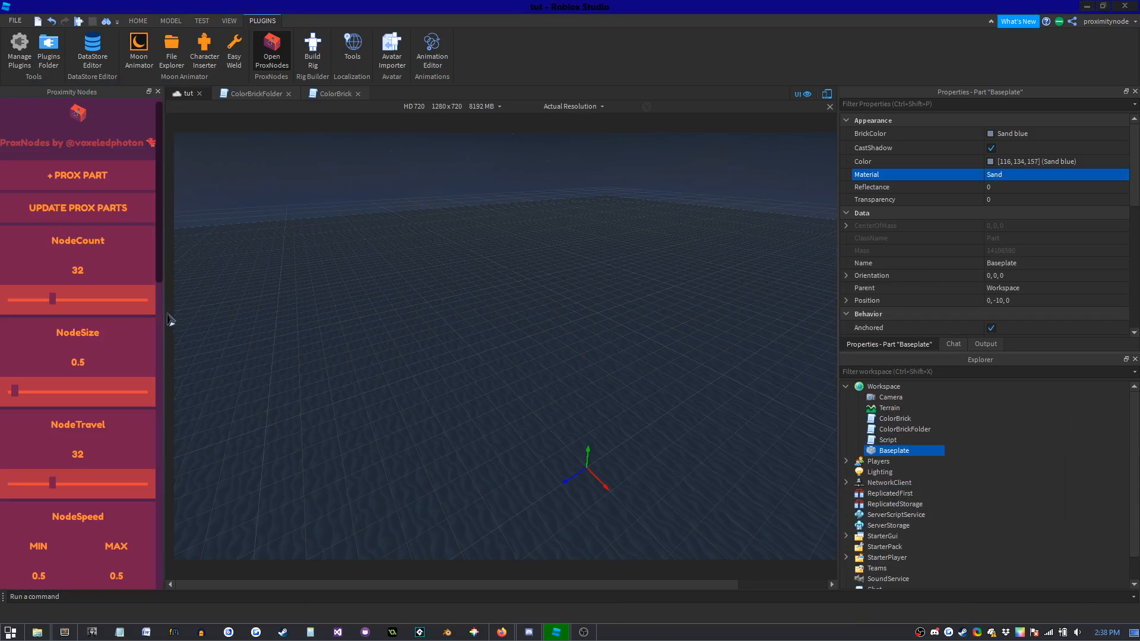
drag(163, 316, 211, 316)
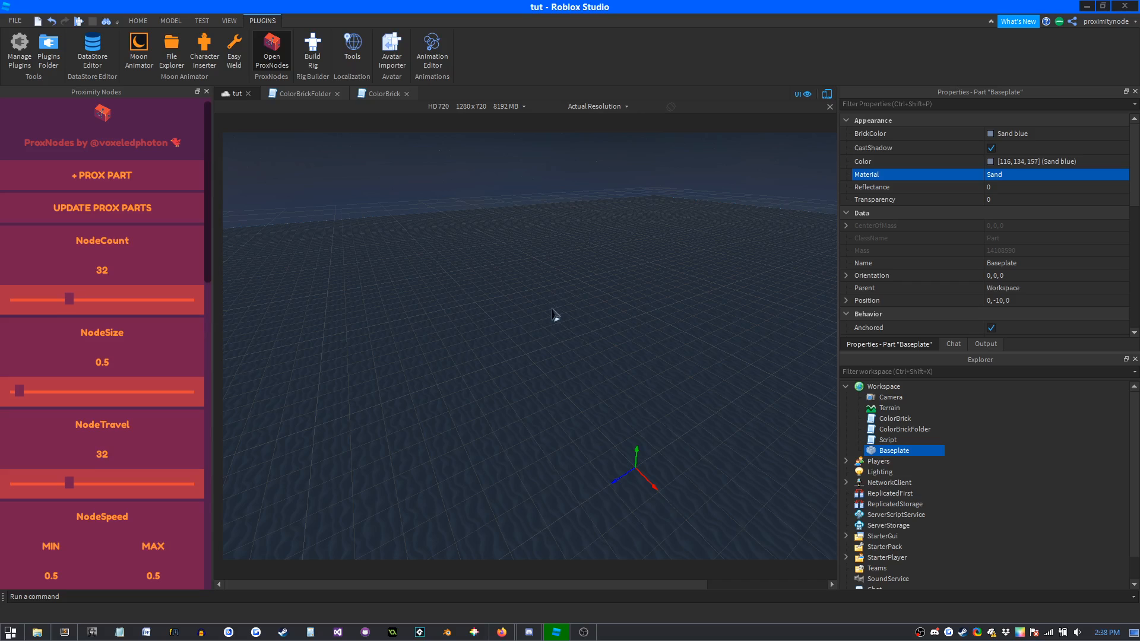
Add a prox part to the workspace and examine its bounding box and nodes.
right_drag(552, 314, 552, 313)
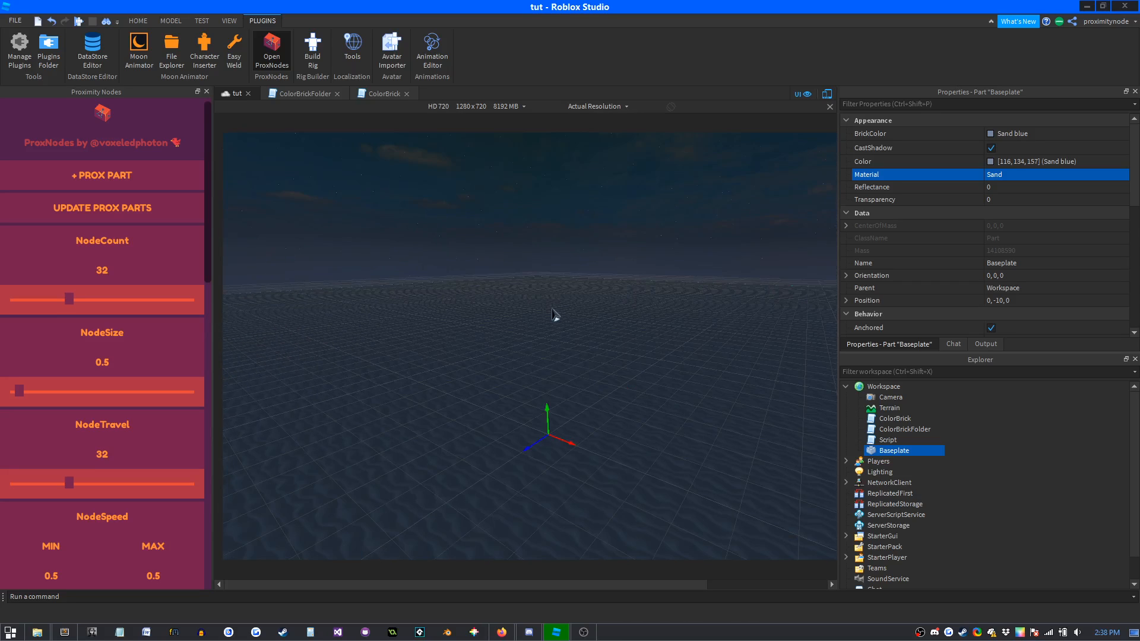
click(98, 178)
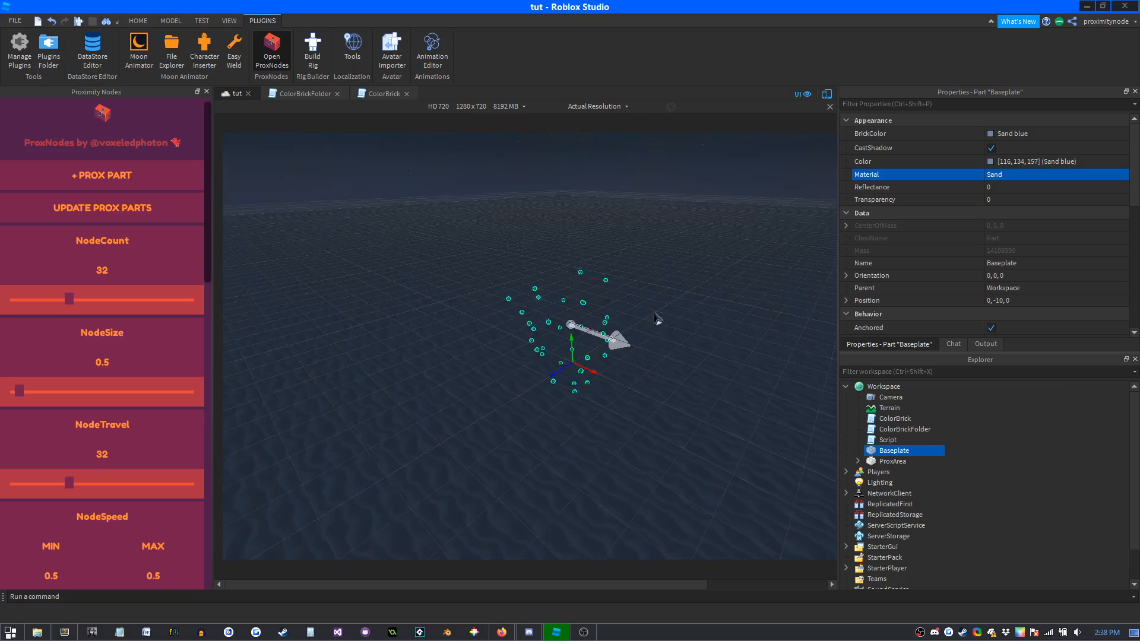
scroll(654, 301, up, 3)
right_drag(653, 300, 658, 319)
scroll(657, 318, up, 8)
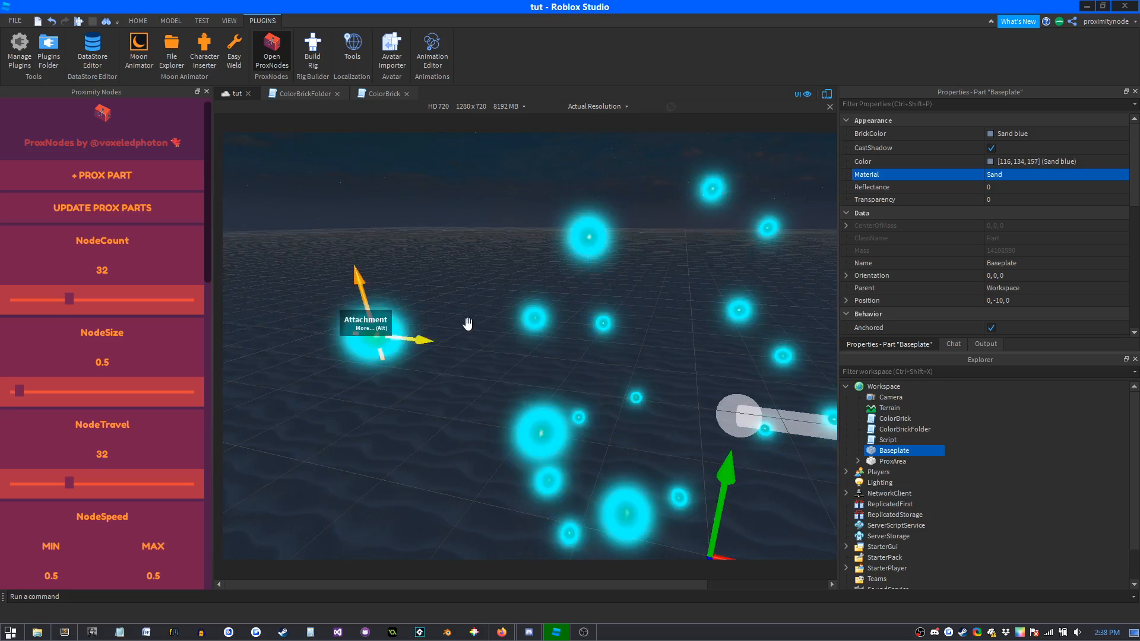
scroll(501, 304, down, 10)
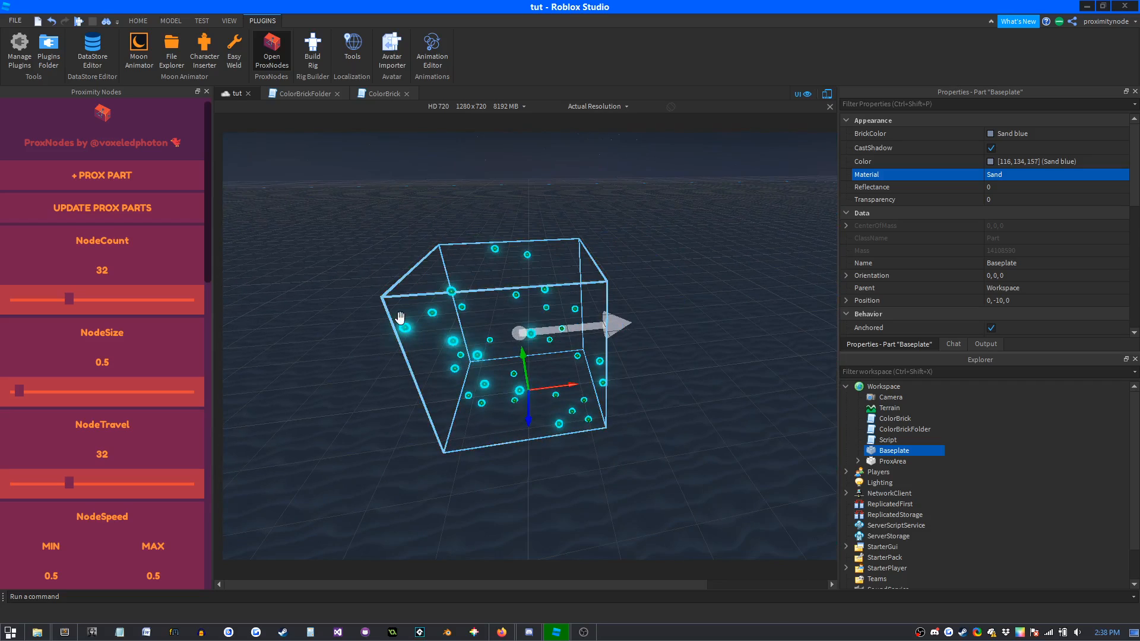
right_drag(605, 394, 603, 397)
scroll(604, 410, up, 5)
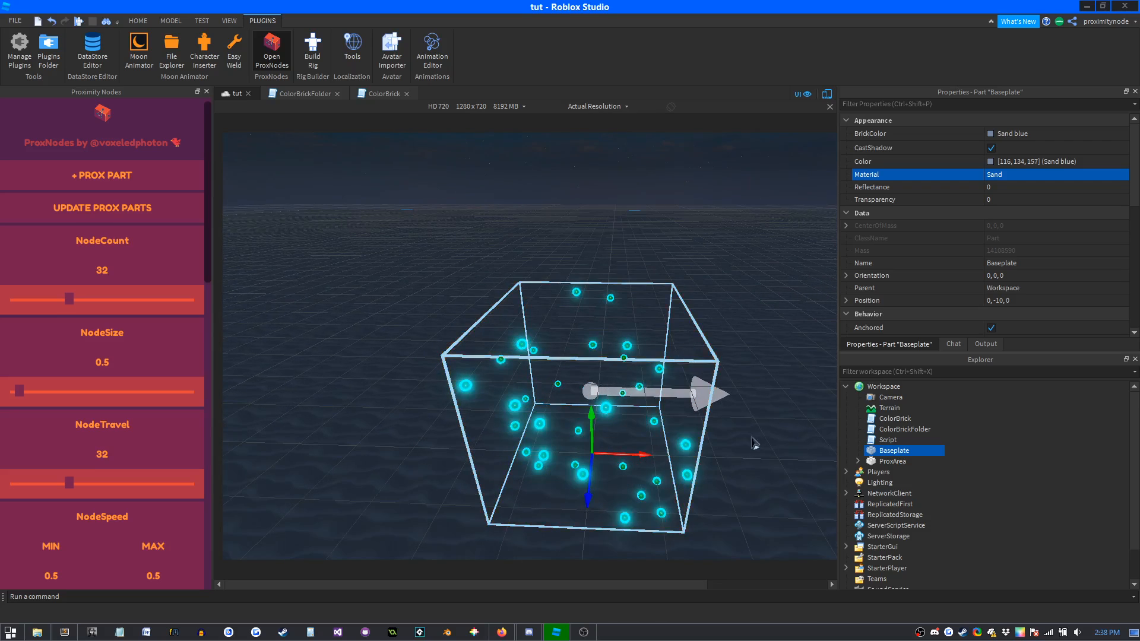
right_drag(753, 445, 752, 442)
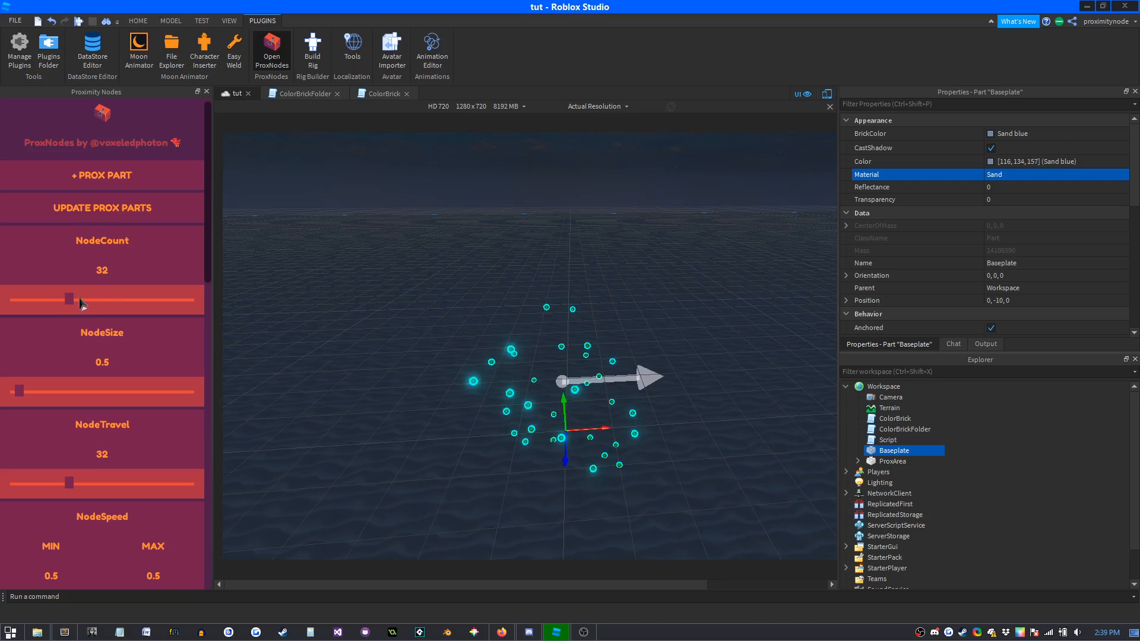
Select the ProxArea part, set its NodeCount to 65 and update the prox parts.
drag(70, 298, 96, 314)
click(65, 212)
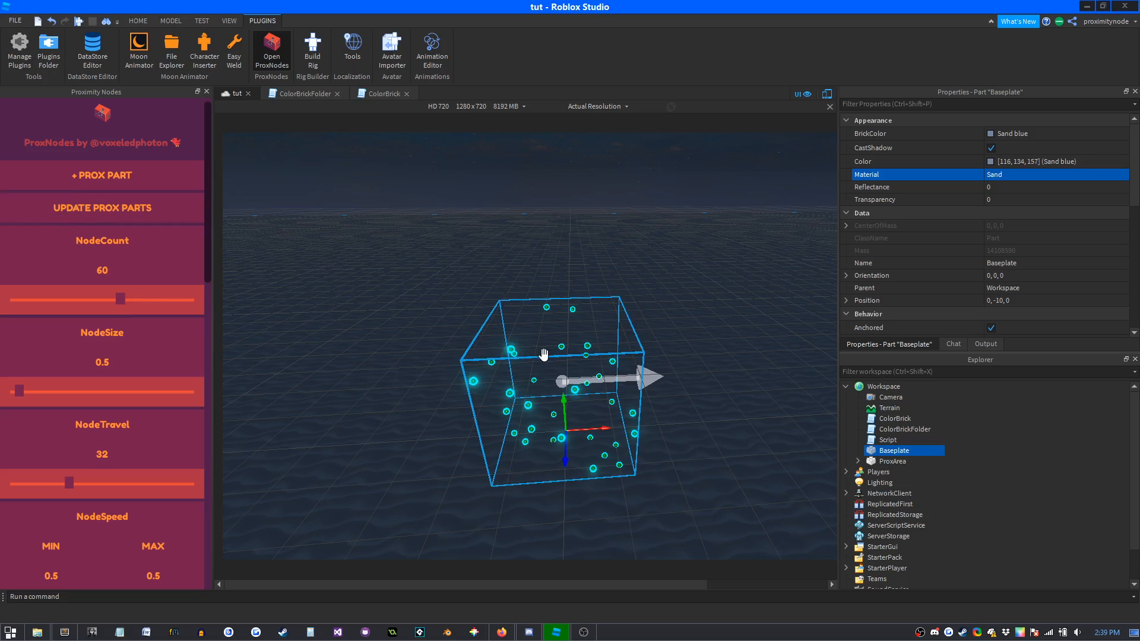
click(528, 356)
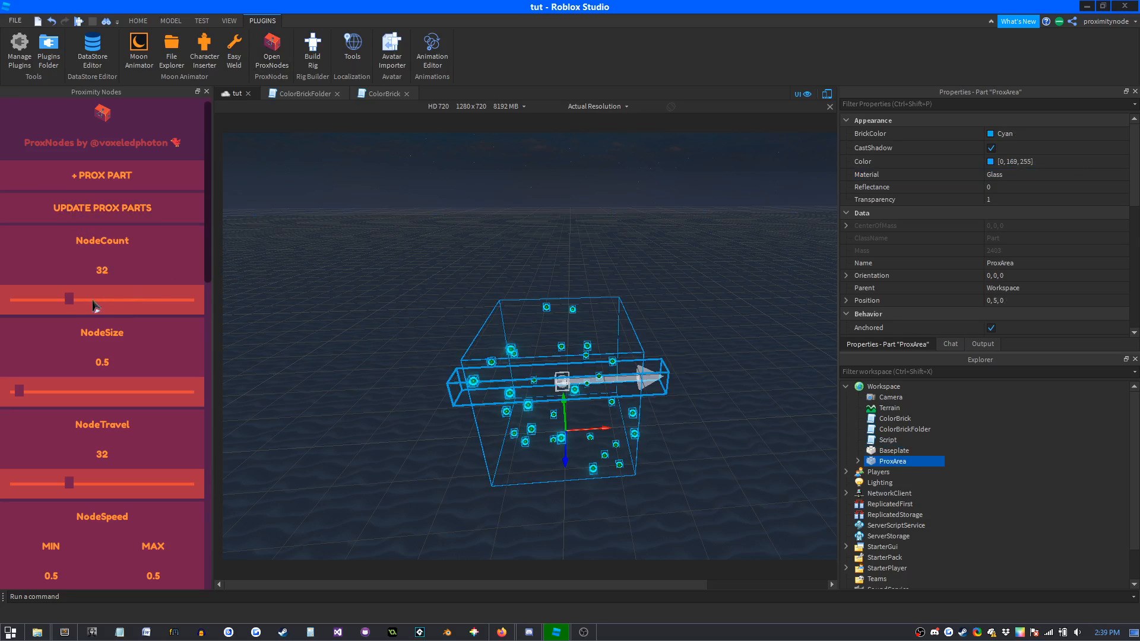
drag(71, 300, 139, 314)
click(119, 211)
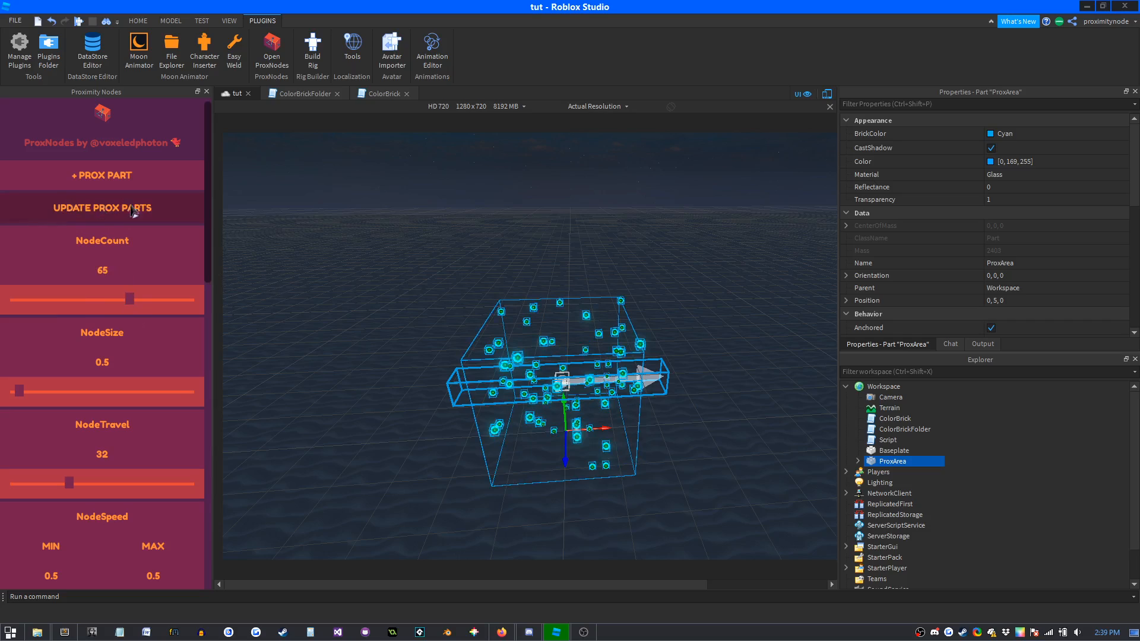
scroll(561, 394, up, 6)
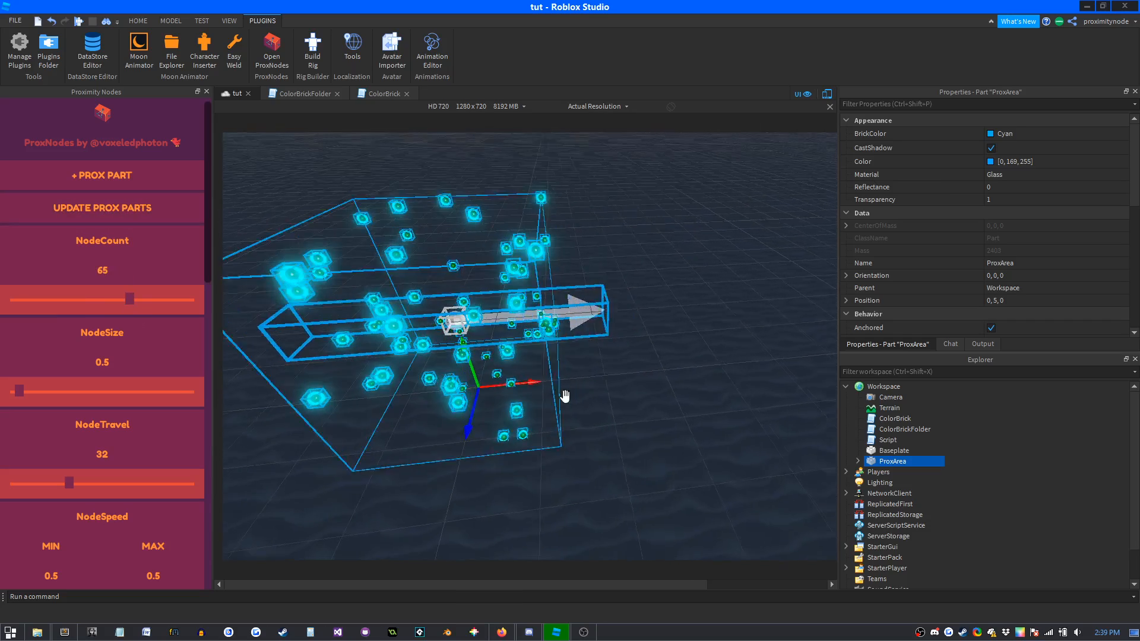
scroll(564, 396, down, 5)
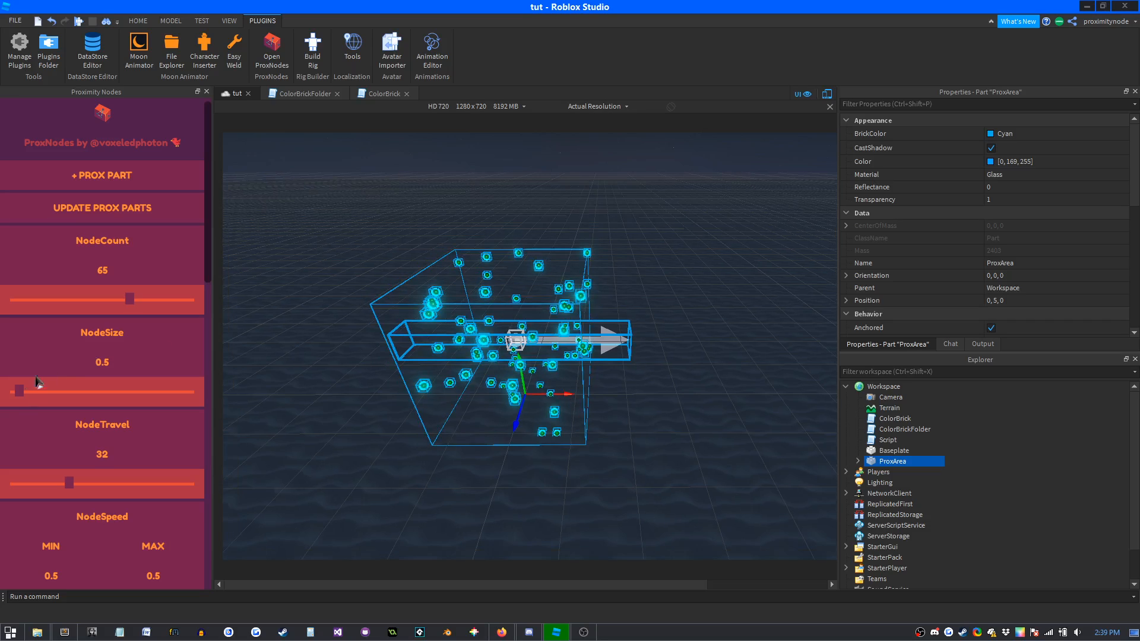
Set the ProxArea's NodeSize to 3.4 and NodeTravel to 14, and update the prox parts.
drag(19, 393, 73, 395)
drag(56, 483, 36, 490)
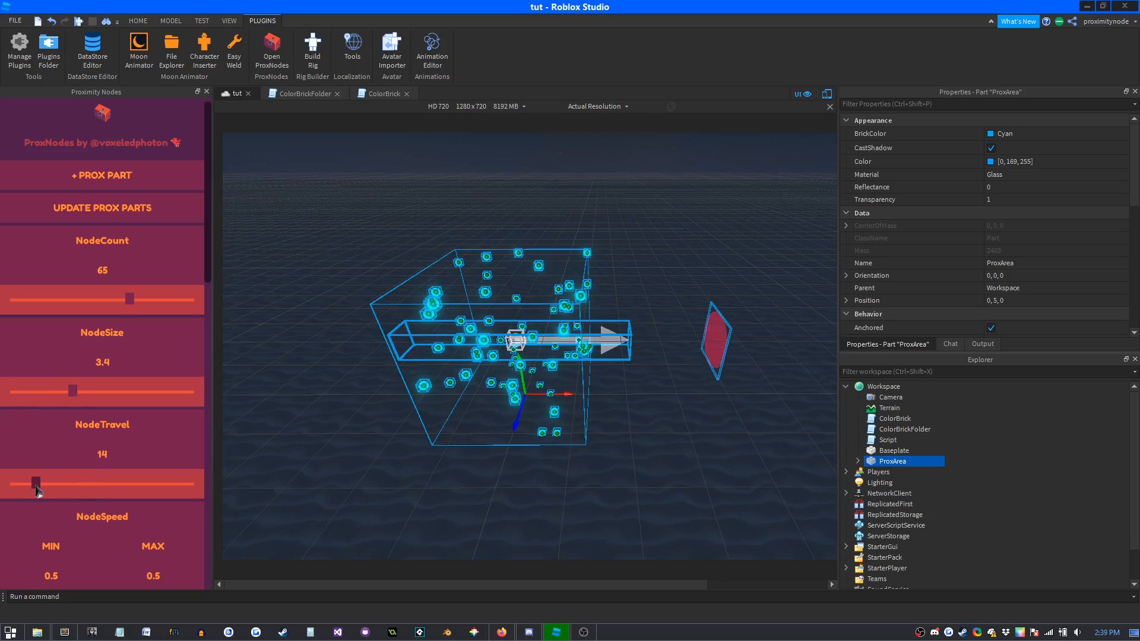
click(120, 219)
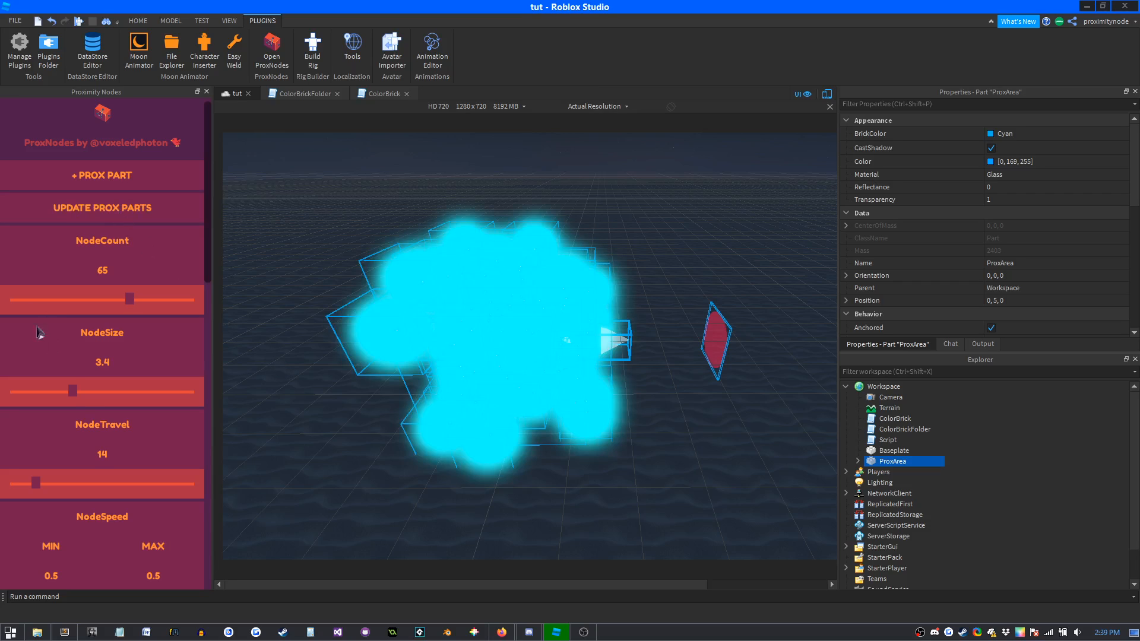
Reduce the ProxArea's NodeSize to 0.3 and update the prox parts.
drag(76, 396, 43, 397)
click(138, 209)
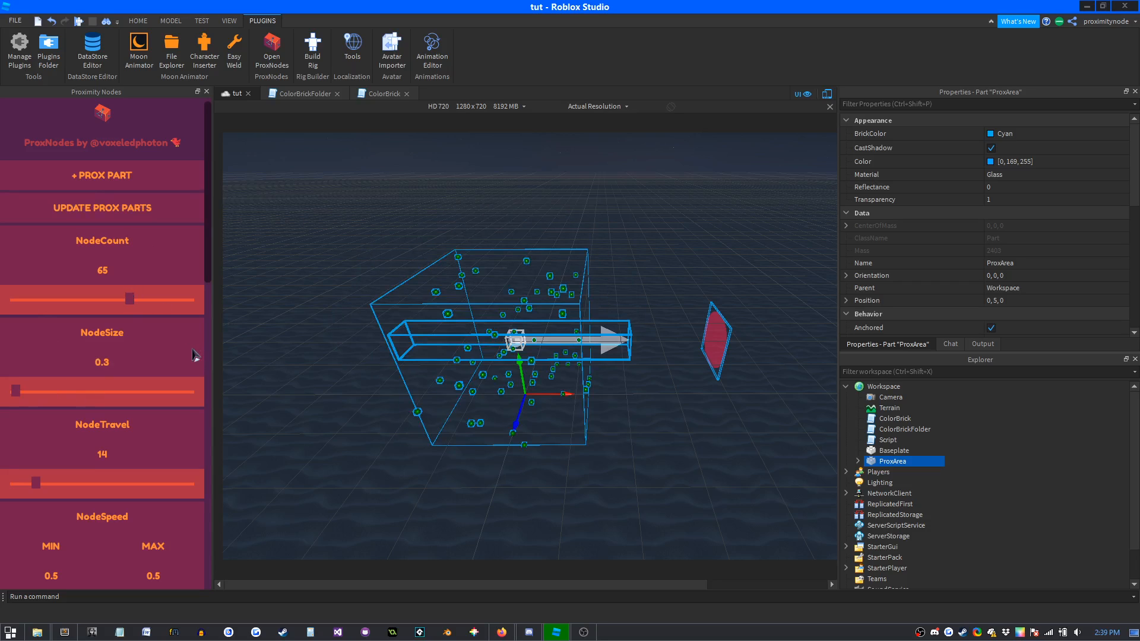
scroll(480, 312, up, 6)
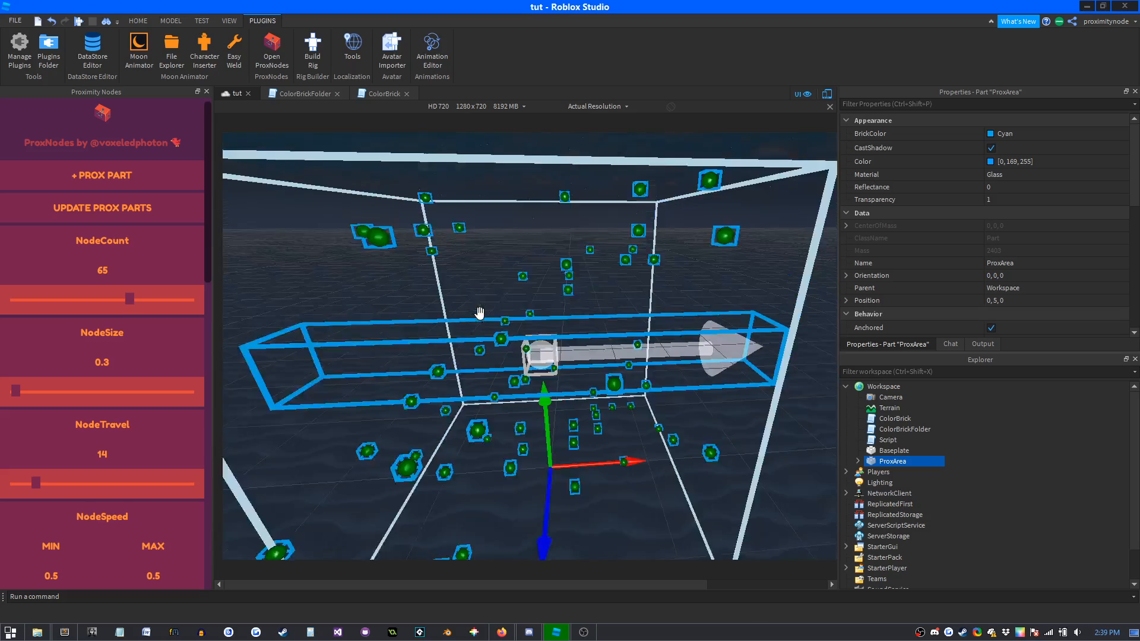
right_drag(480, 312, 427, 321)
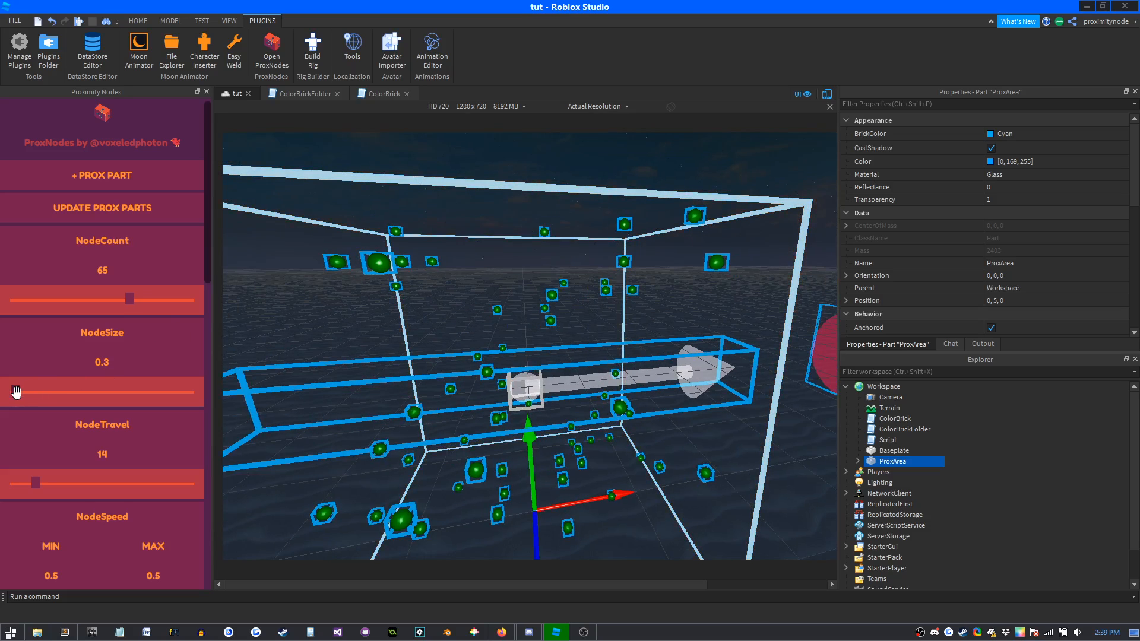
Set the ProxArea's NodeSize to 0.7 and update the prox parts.
mouse_move(16, 392)
mouse_down()
mouse_move(30, 390)
mouse_move(19, 390)
mouse_up()
click(105, 214)
click(113, 209)
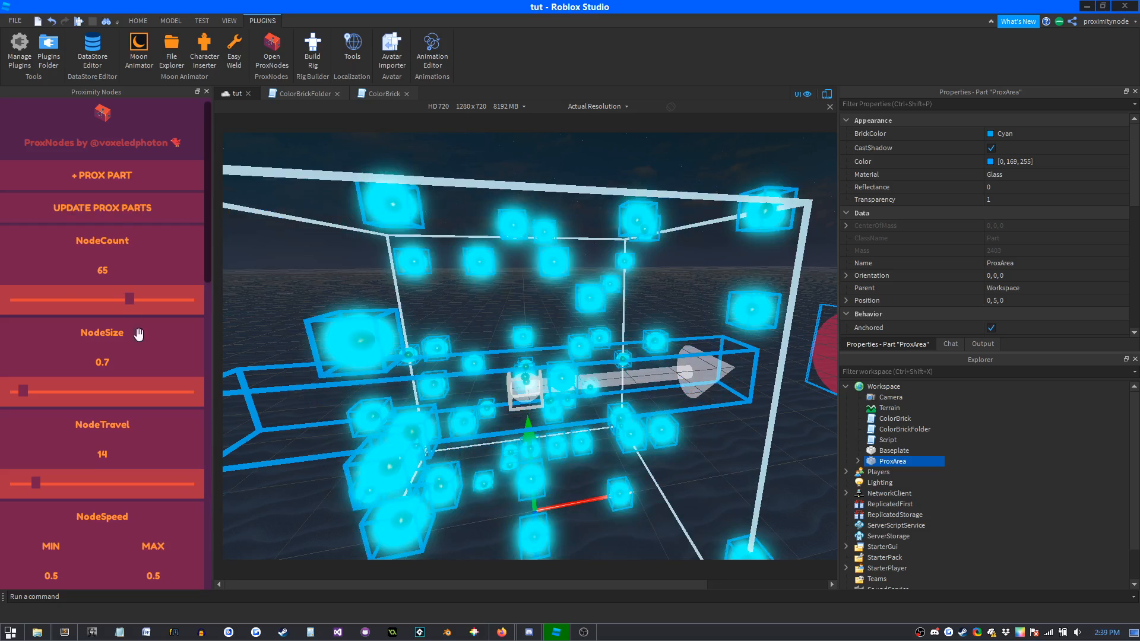
Set the ProxArea's NodeSpeed to a minimum of 0.2 and a maximum of 0.7.
scroll(428, 356, down, 10)
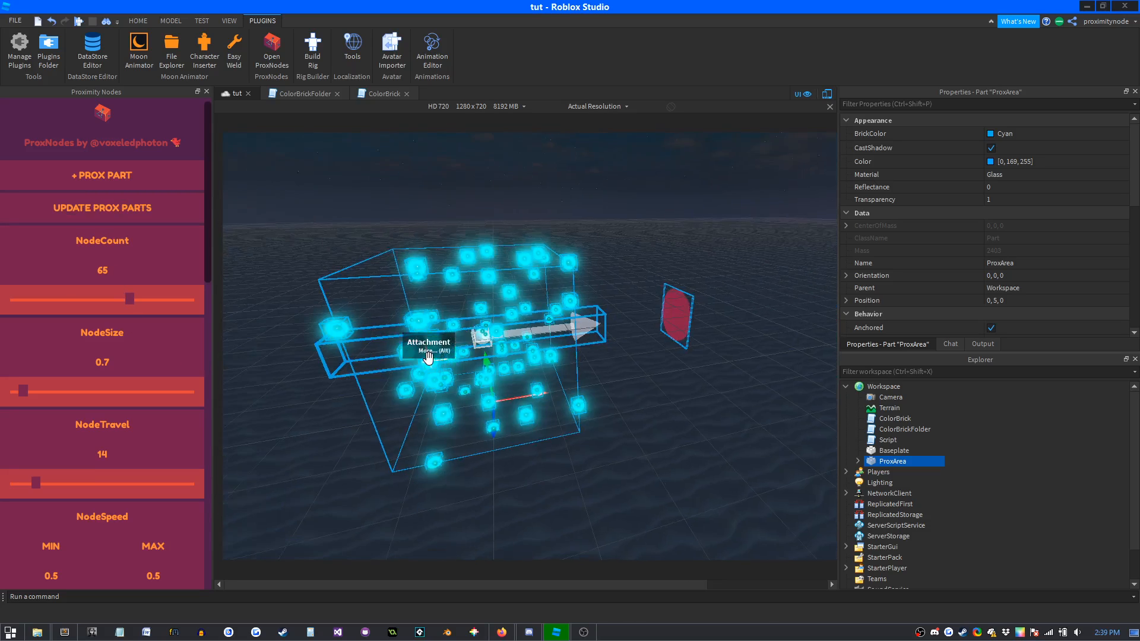
scroll(122, 402, down, 7)
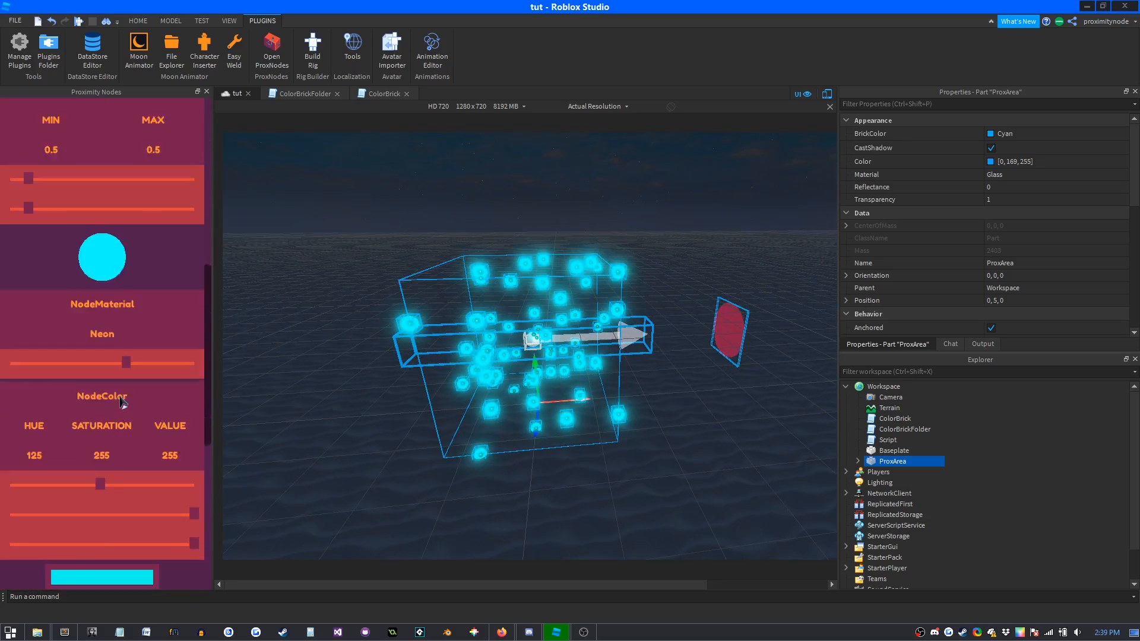
scroll(122, 401, down, 7)
scroll(121, 402, up, 9)
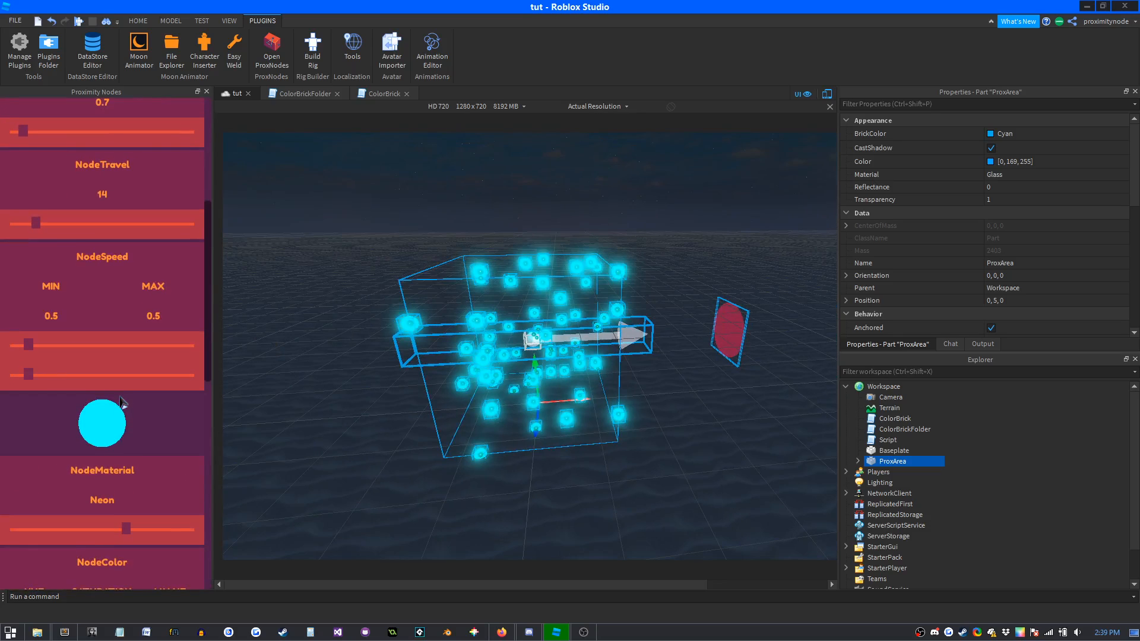
scroll(38, 427, up, 3)
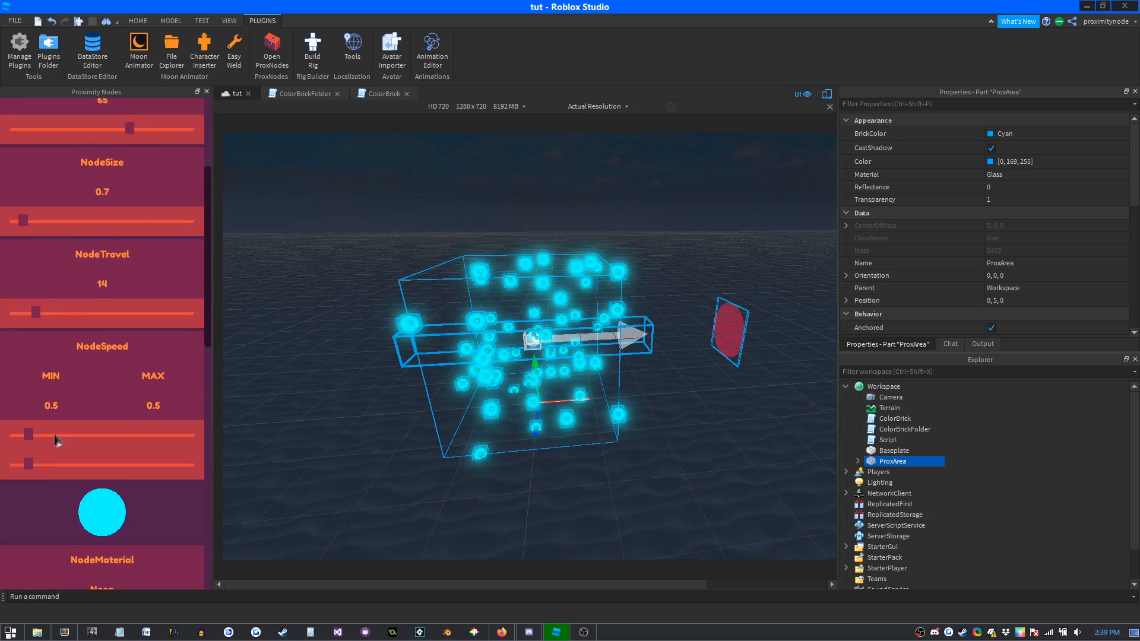
drag(22, 438, 20, 466)
scroll(138, 343, down, 3)
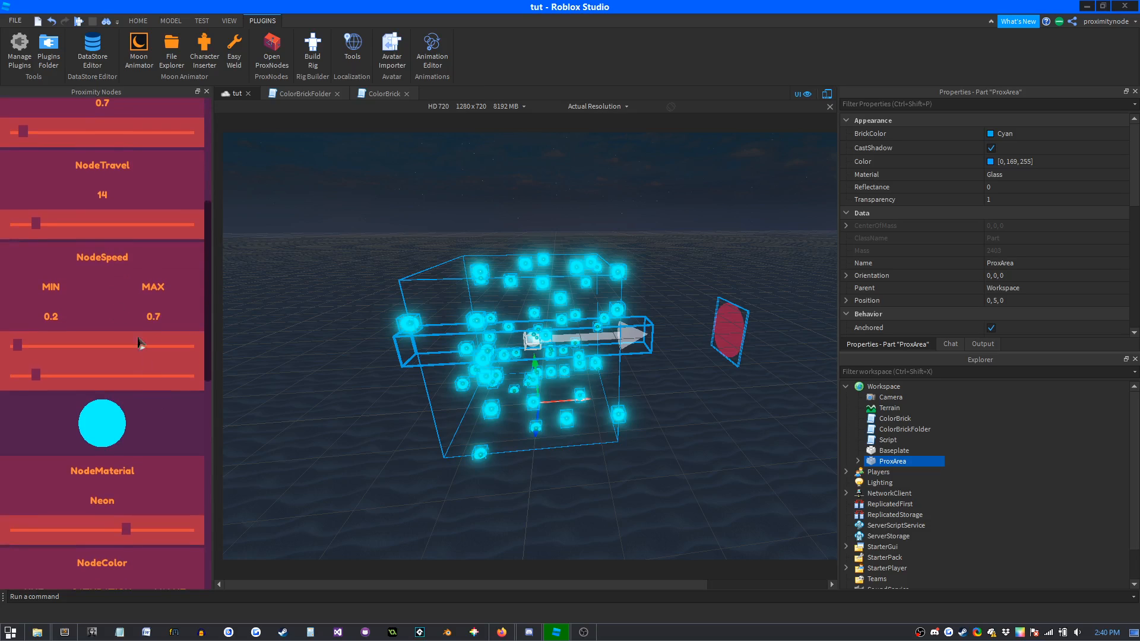
Set NodeTravel to 24 so the red travel marker sits farther from the ProxArea.
mouse_move(36, 231)
mouse_down()
mouse_move(53, 228)
mouse_move(25, 230)
mouse_move(36, 226)
mouse_up()
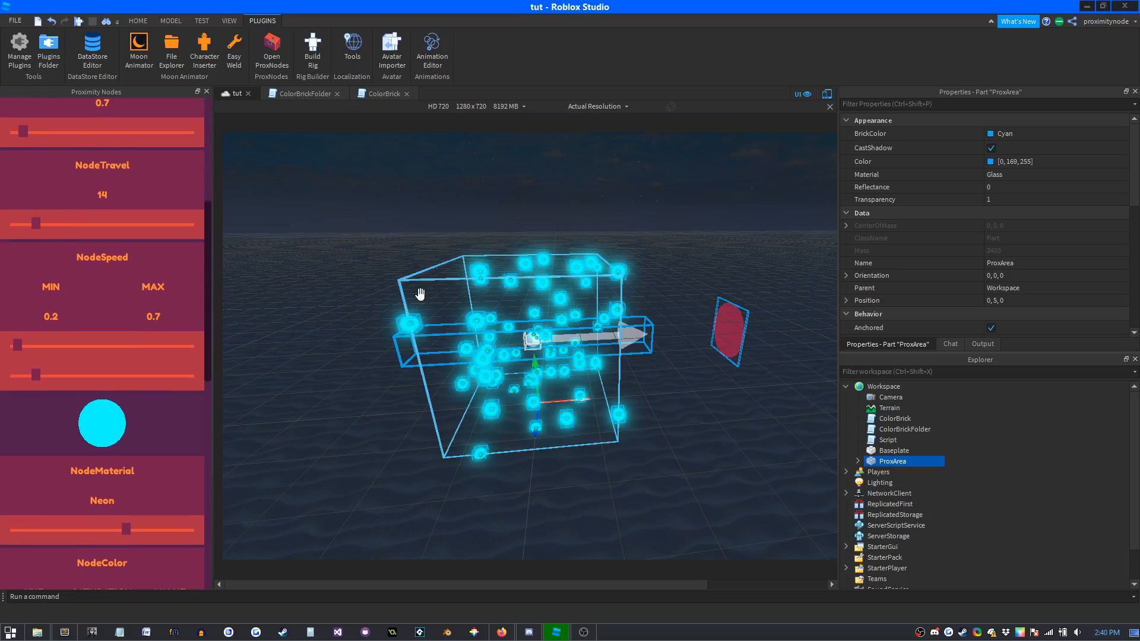
right_drag(670, 383, 647, 348)
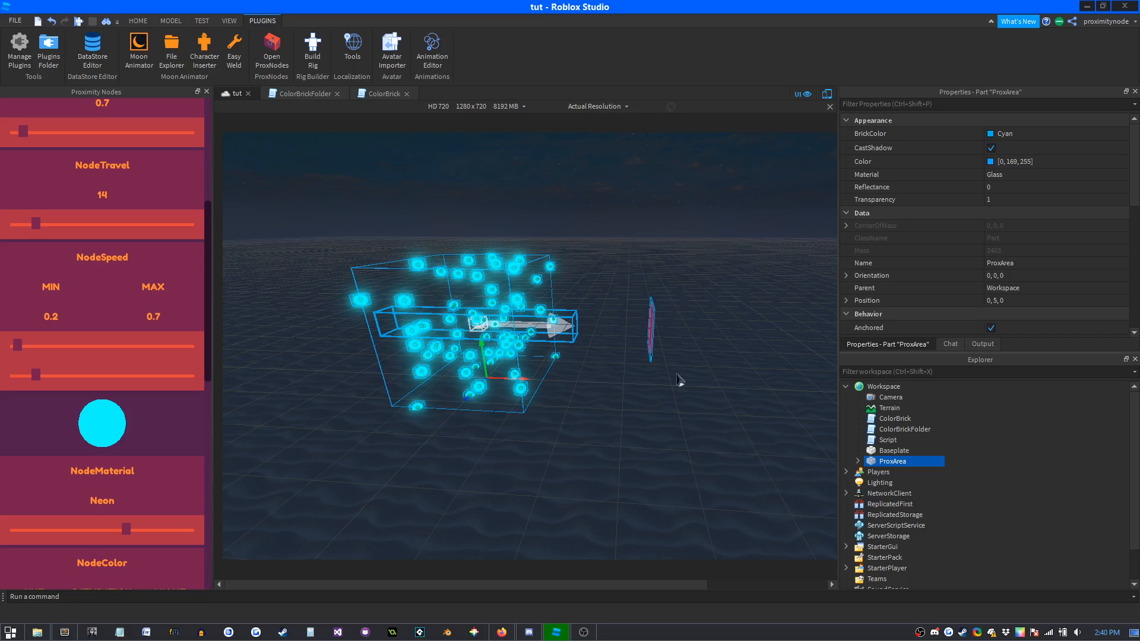
right_drag(597, 402, 603, 386)
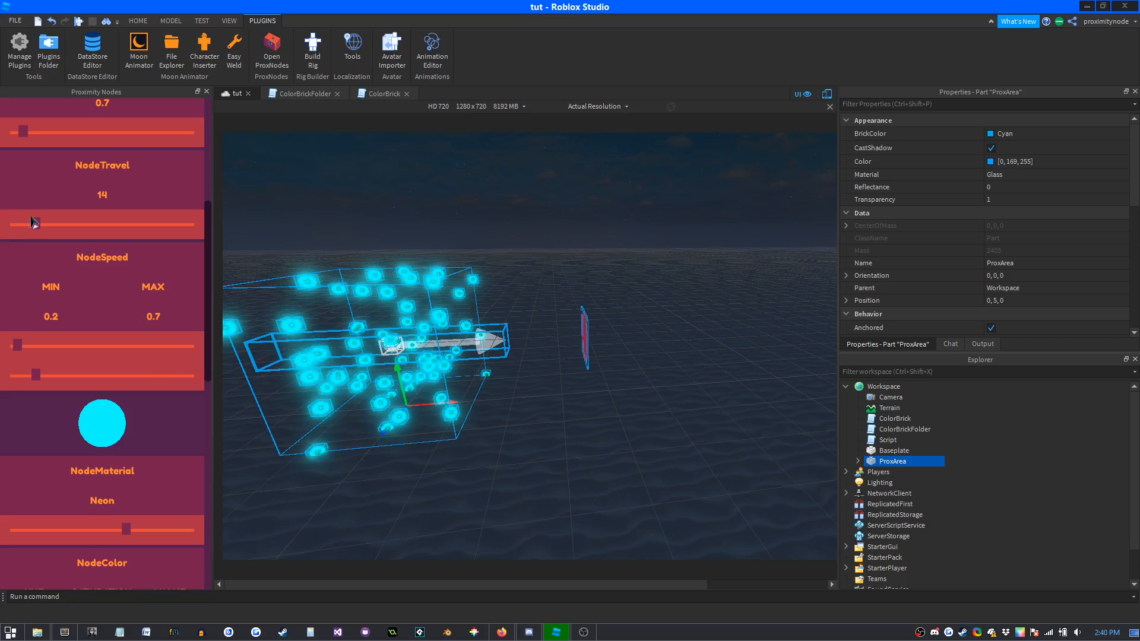
drag(35, 223, 55, 227)
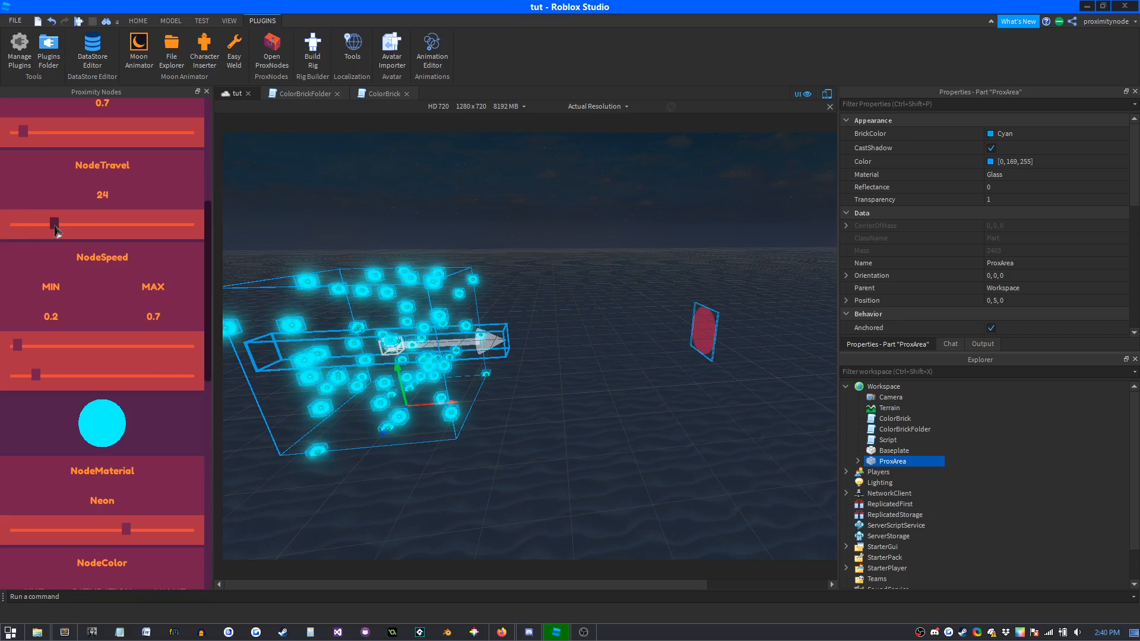
Set the NodeMaterial to Neon and the NodeColor hue to 184.
scroll(165, 422, down, 3)
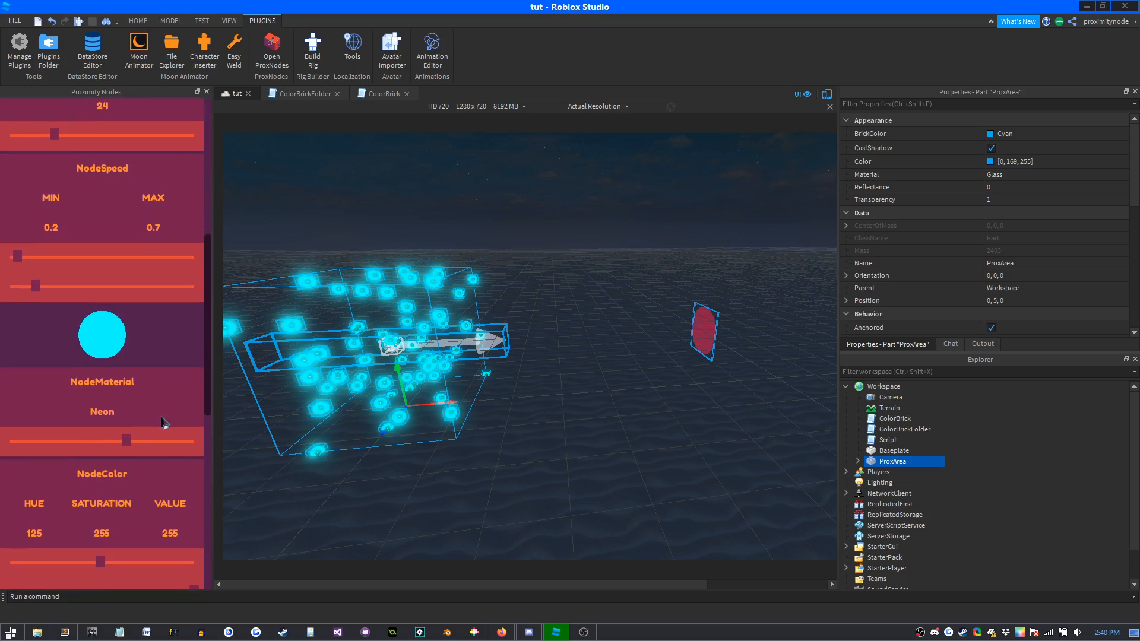
mouse_move(125, 442)
mouse_down()
mouse_move(50, 445)
mouse_move(127, 444)
mouse_up()
scroll(110, 475, down, 5)
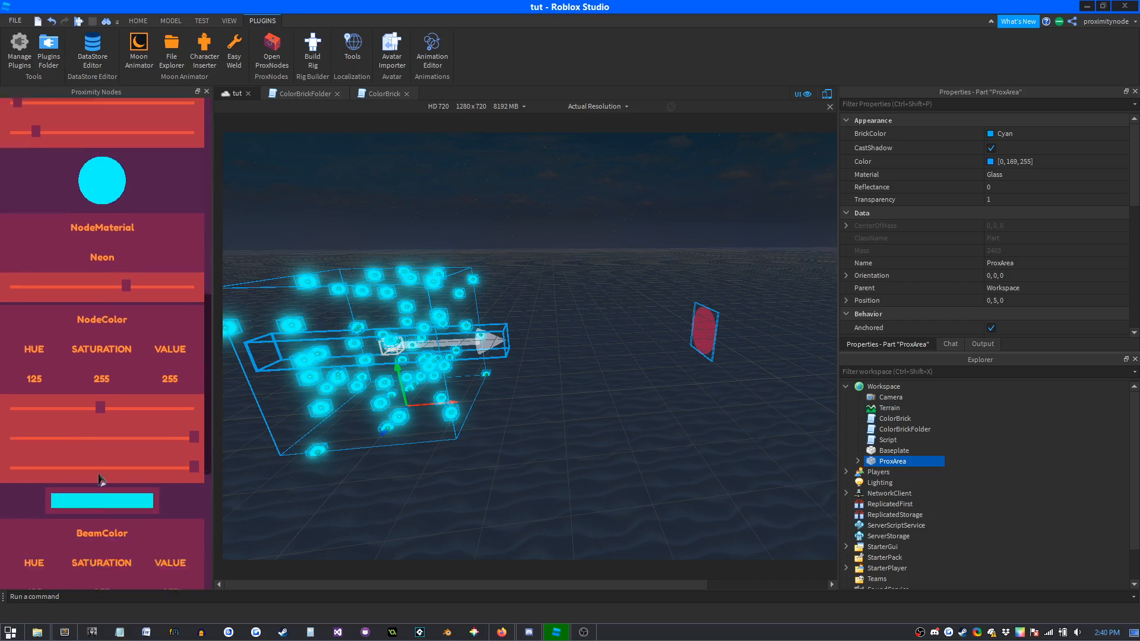
drag(94, 387, 48, 387)
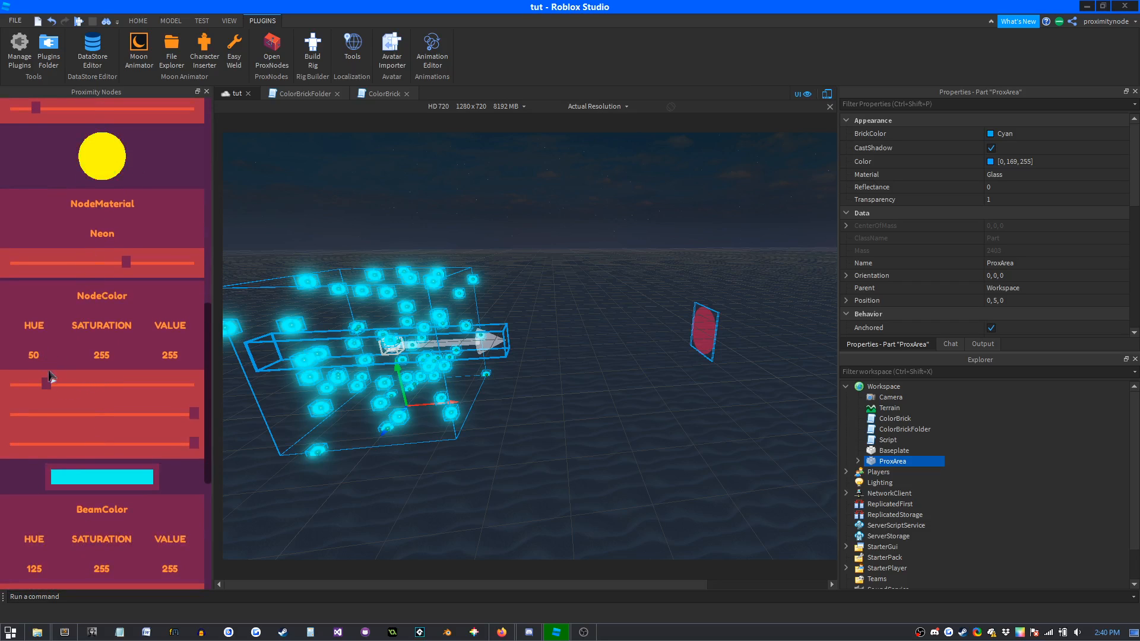
drag(52, 387, 144, 387)
Set the BeamColor hue to 218 for a magenta beam.
scroll(126, 479, down, 5)
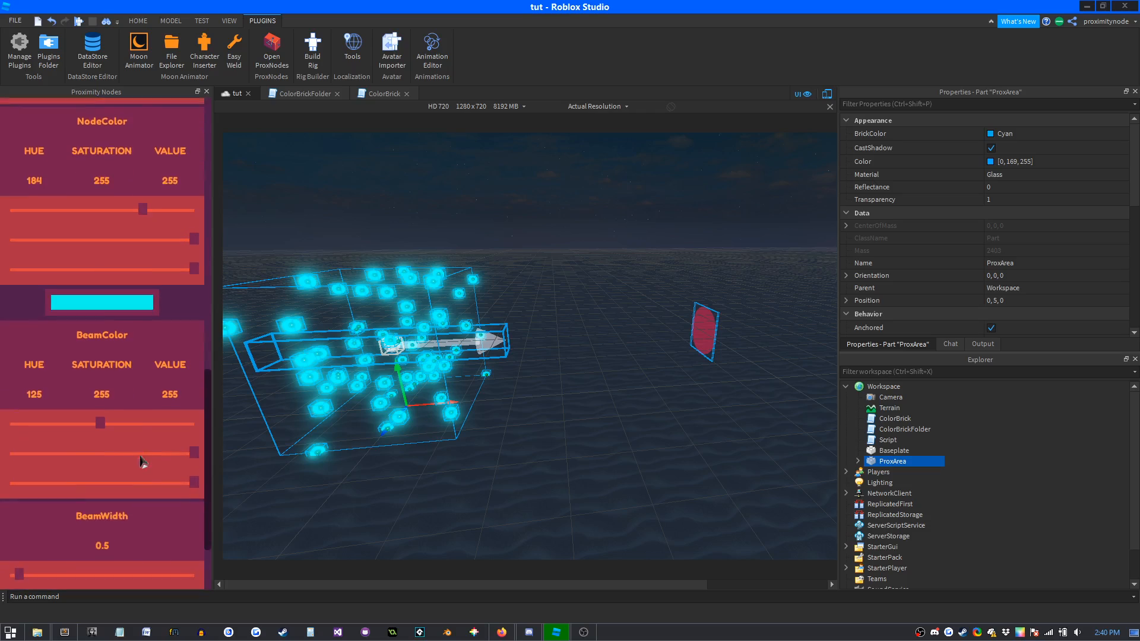
drag(101, 422, 169, 423)
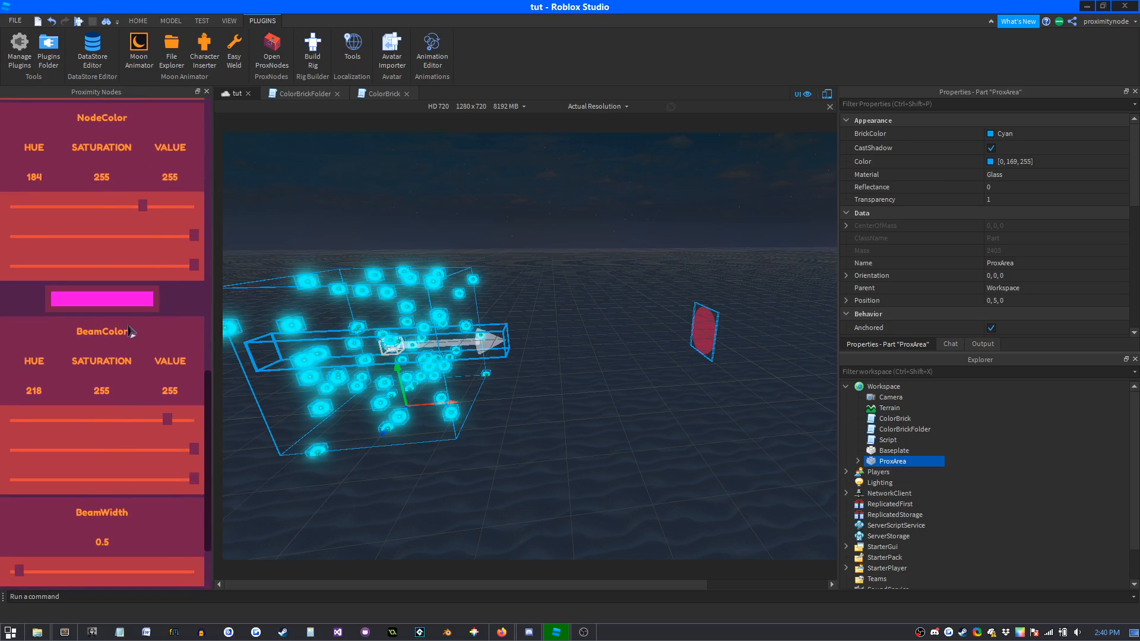
scroll(130, 331, up, 15)
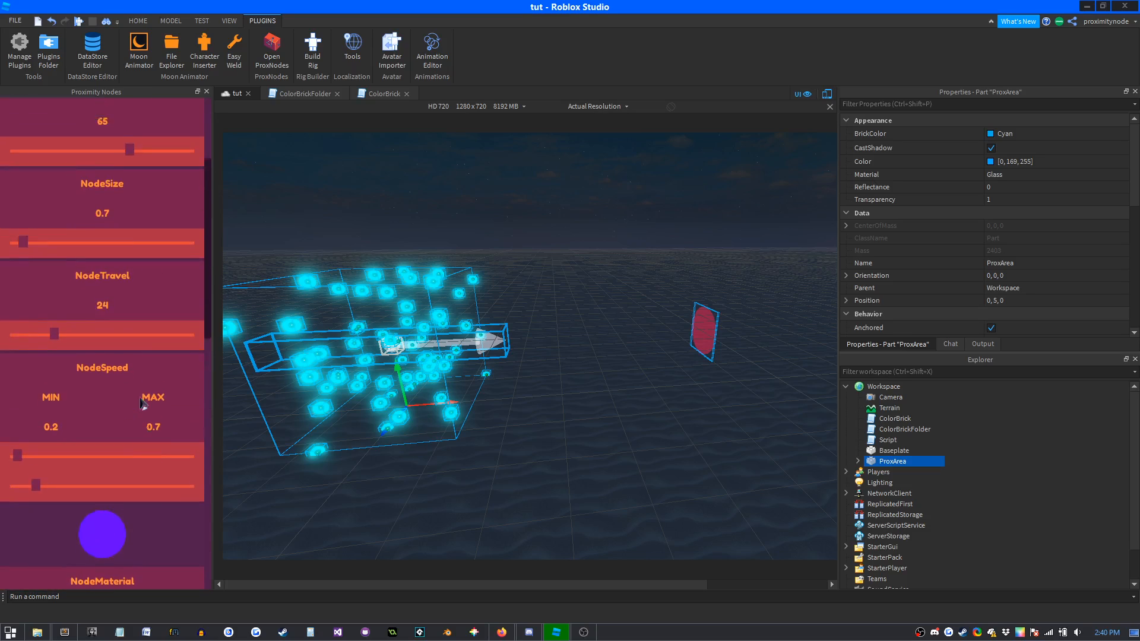
Update the prox parts to apply the current node and beam settings to the selected ProxArea.
scroll(142, 404, up, 4)
click(114, 207)
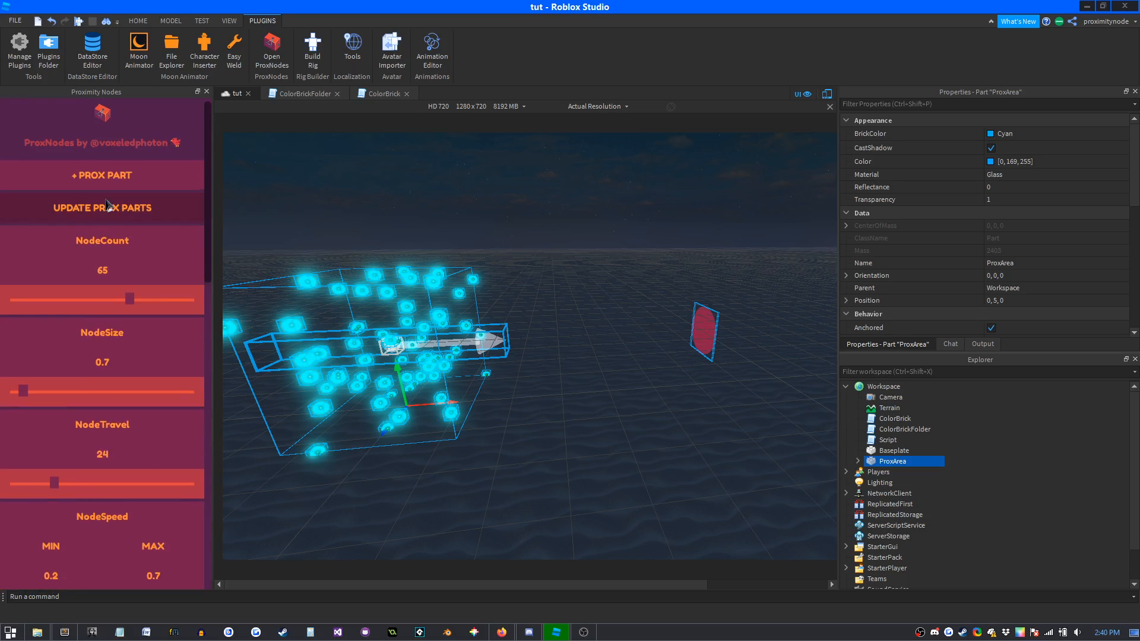
click(110, 218)
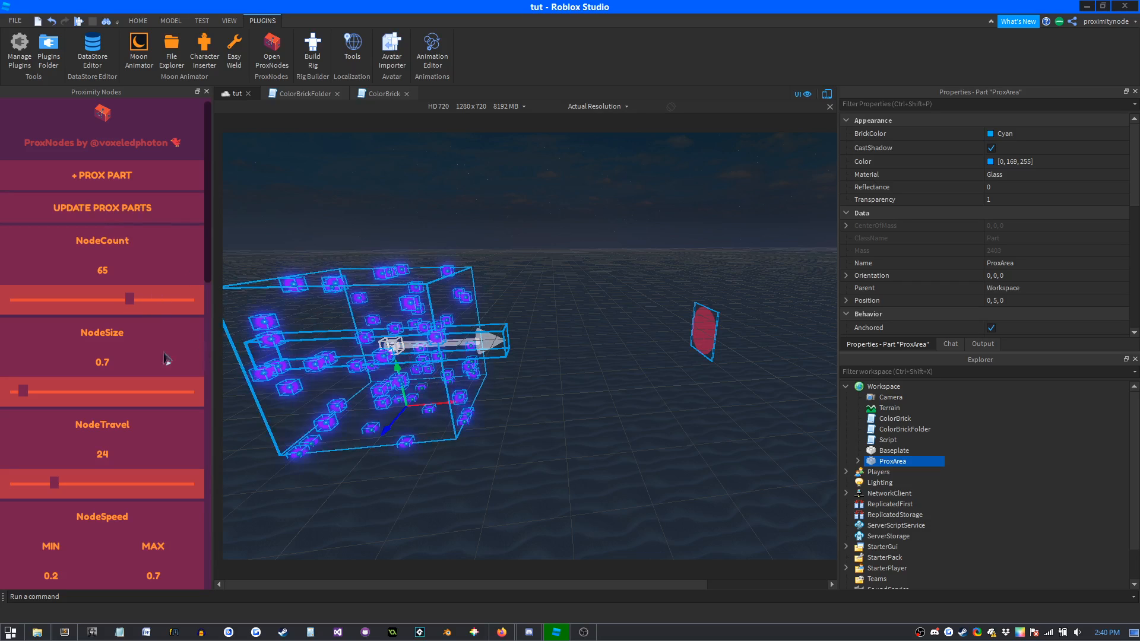
Review the BeamWidth and ConnectDist settings and examine the ProxArea's child value objects and ProxScript in the Explorer.
scroll(105, 382, down, 3)
scroll(107, 386, down, 12)
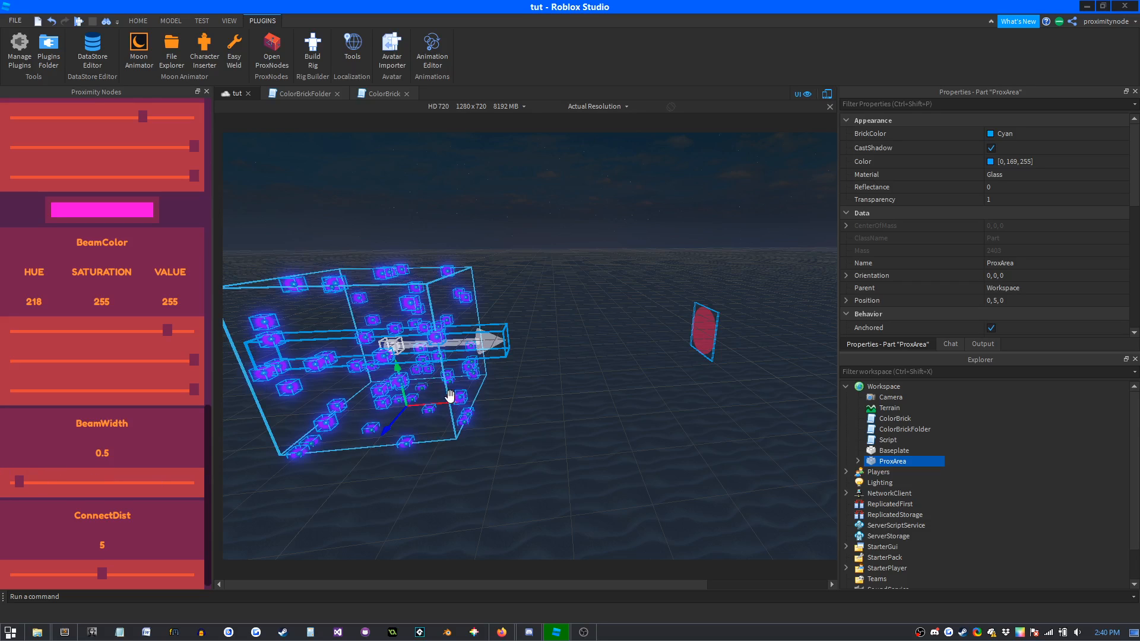
right_drag(555, 396, 557, 390)
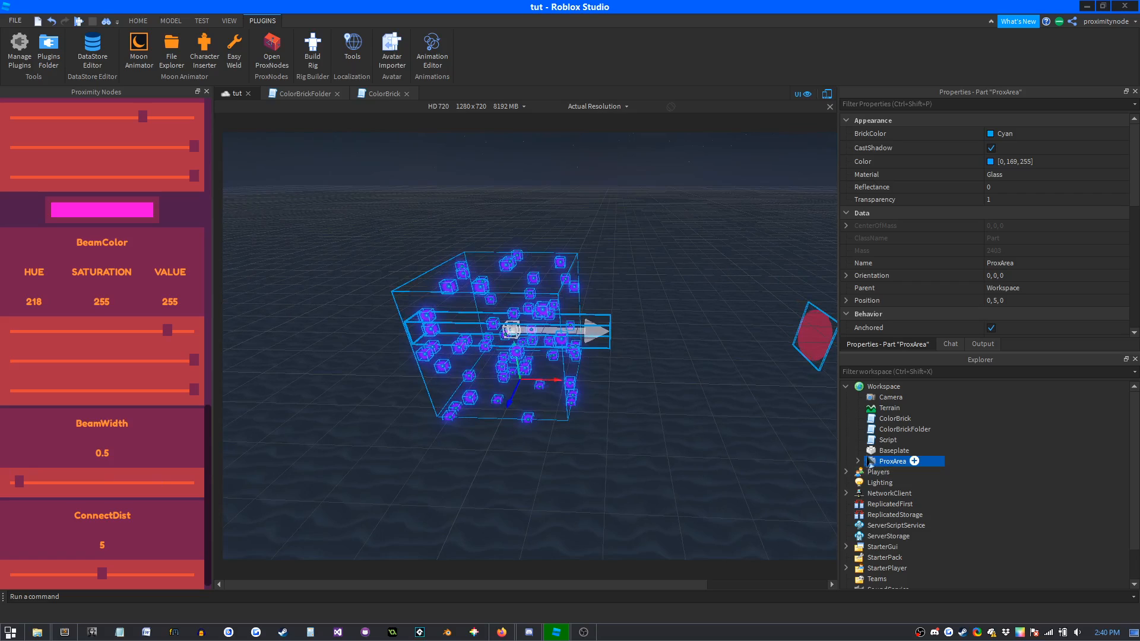
click(857, 461)
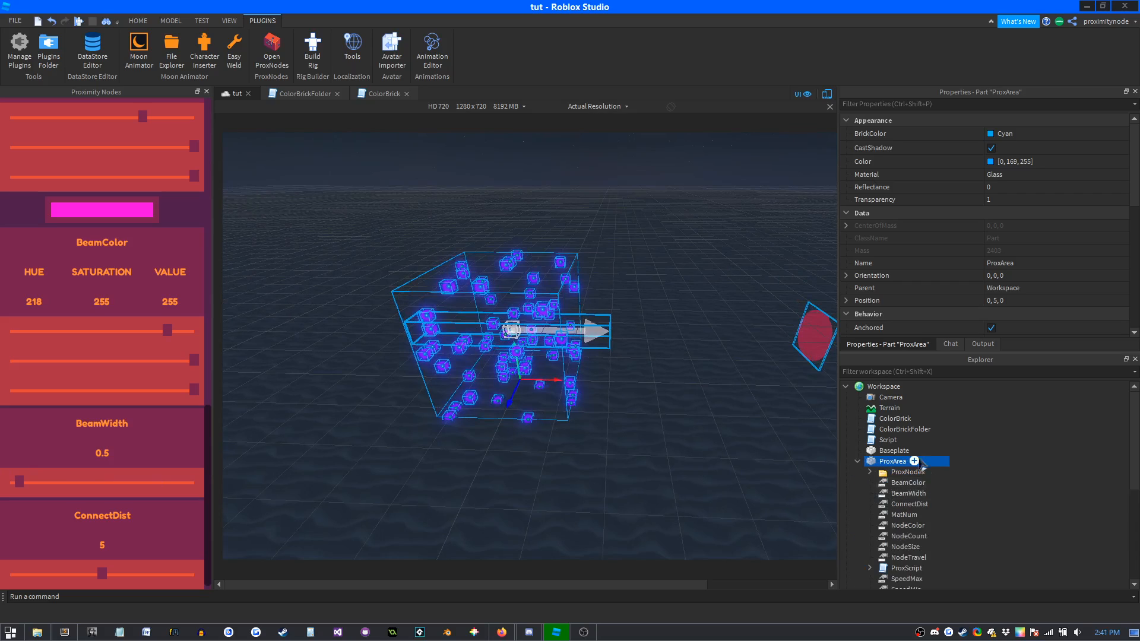
scroll(890, 427, down, 3)
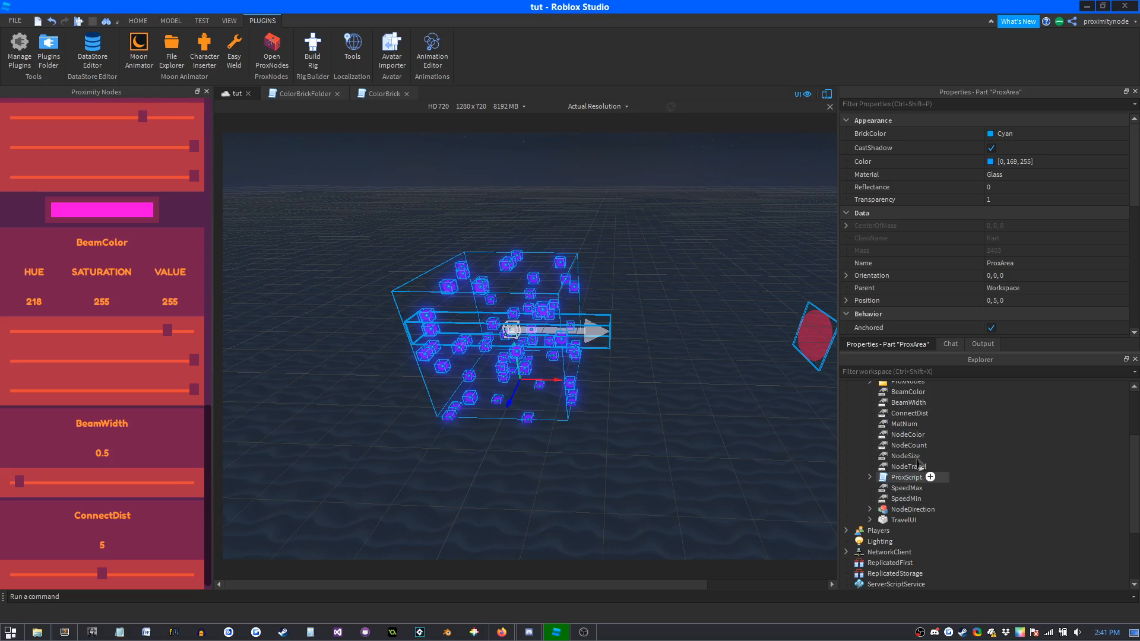
right_drag(572, 419, 569, 412)
scroll(62, 354, down, 6)
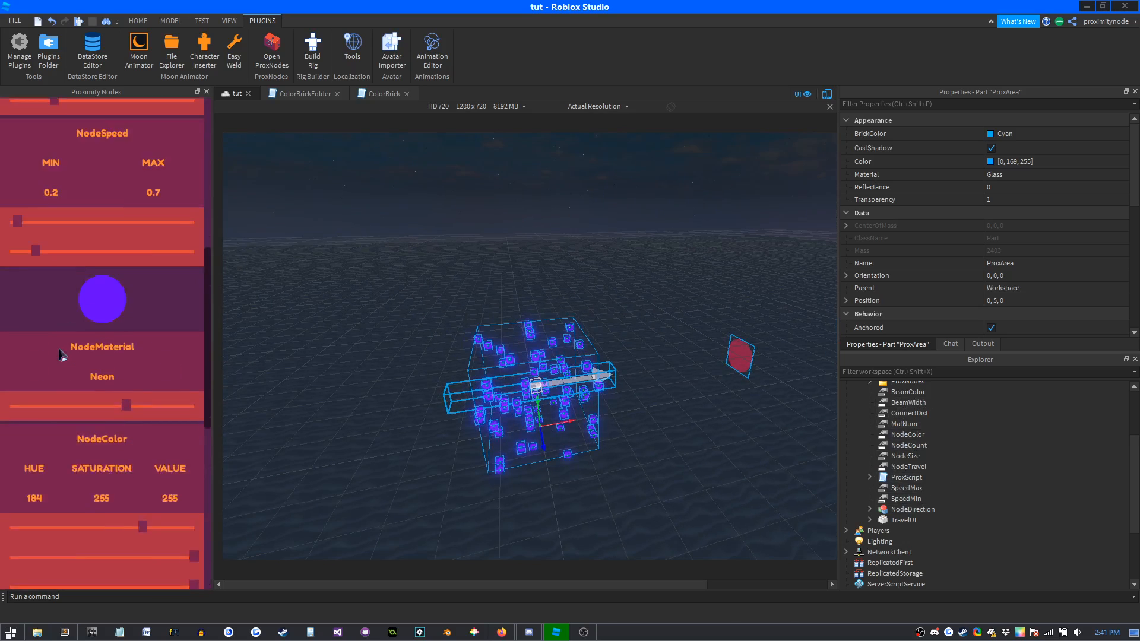
Duplicate the ProxArea and move one of the two along the Z axis to position 0, 5, 17.414.
scroll(61, 355, up, 6)
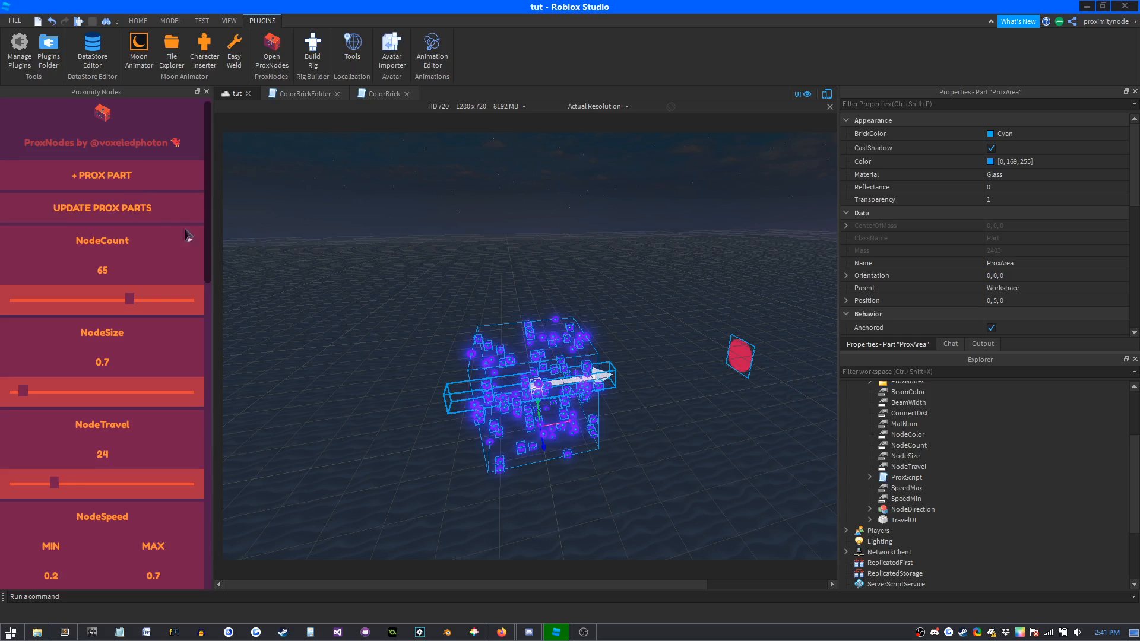
right_drag(638, 469, 638, 469)
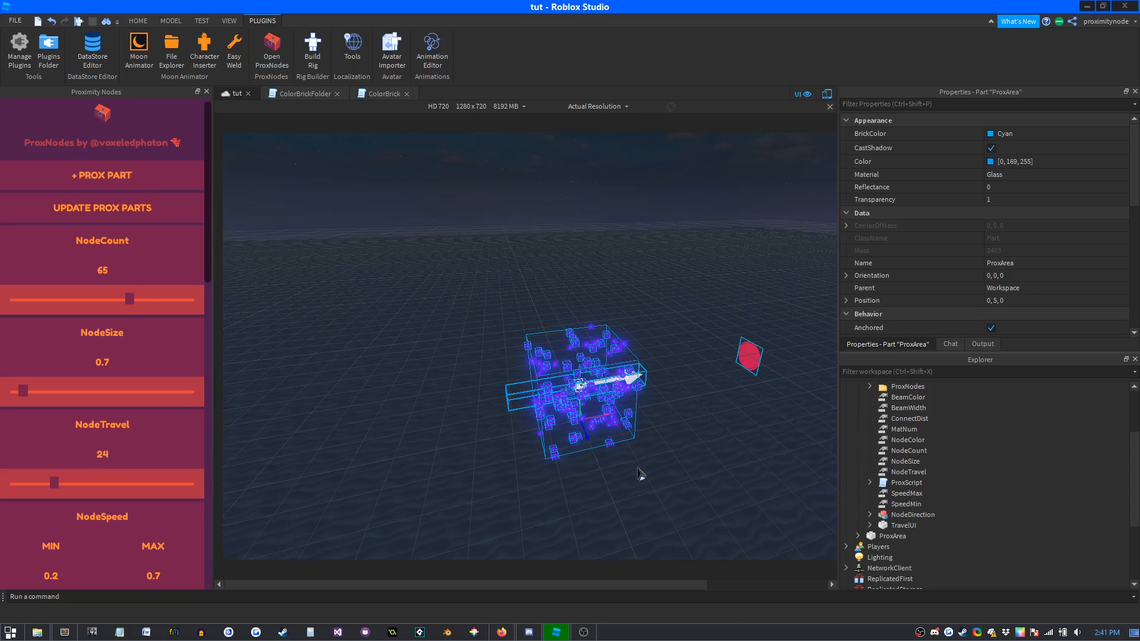
key(ctrl+2)
drag(706, 453, 810, 557)
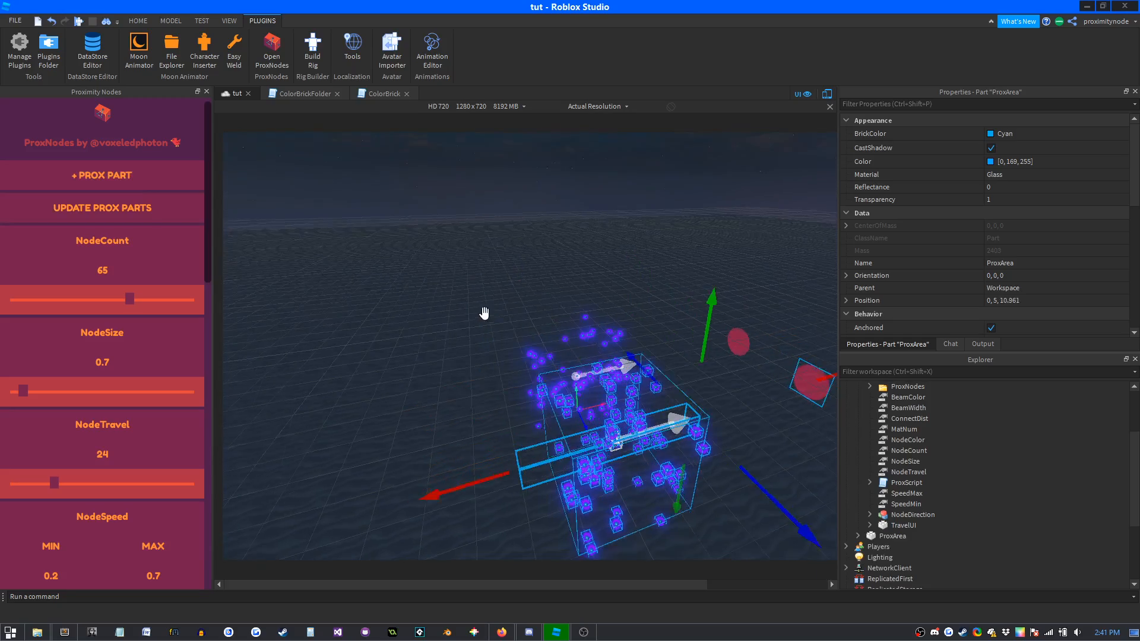
right_drag(484, 313, 484, 319)
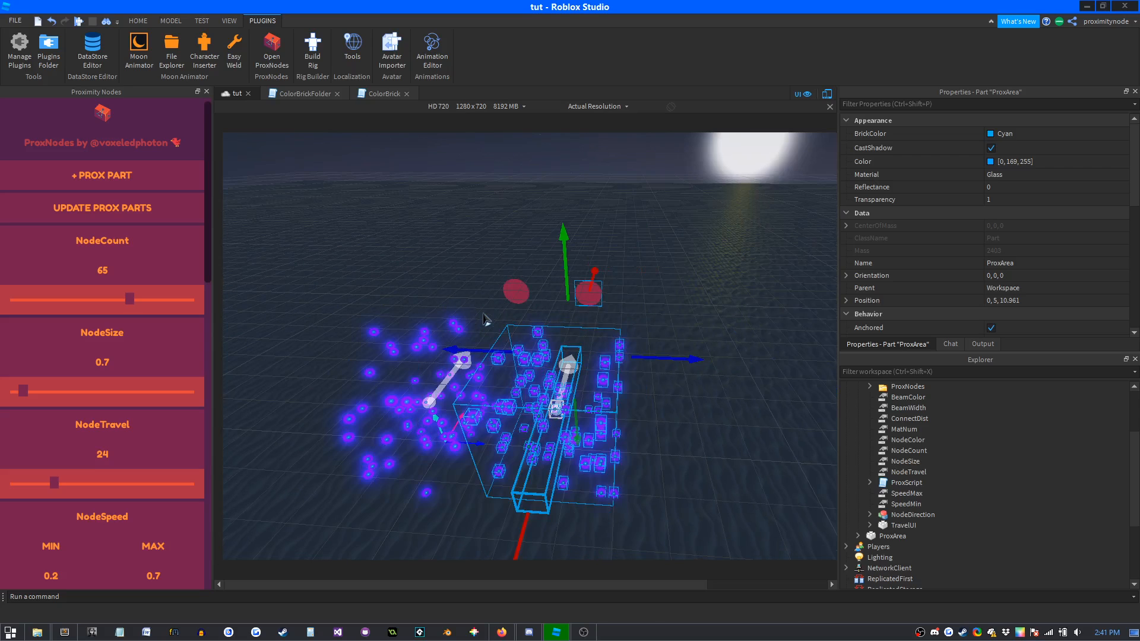
drag(695, 365, 752, 372)
Select both ProxAreas, set their NodeCount to 31 and update the prox parts.
right_drag(511, 426, 450, 371)
shift+click(435, 351)
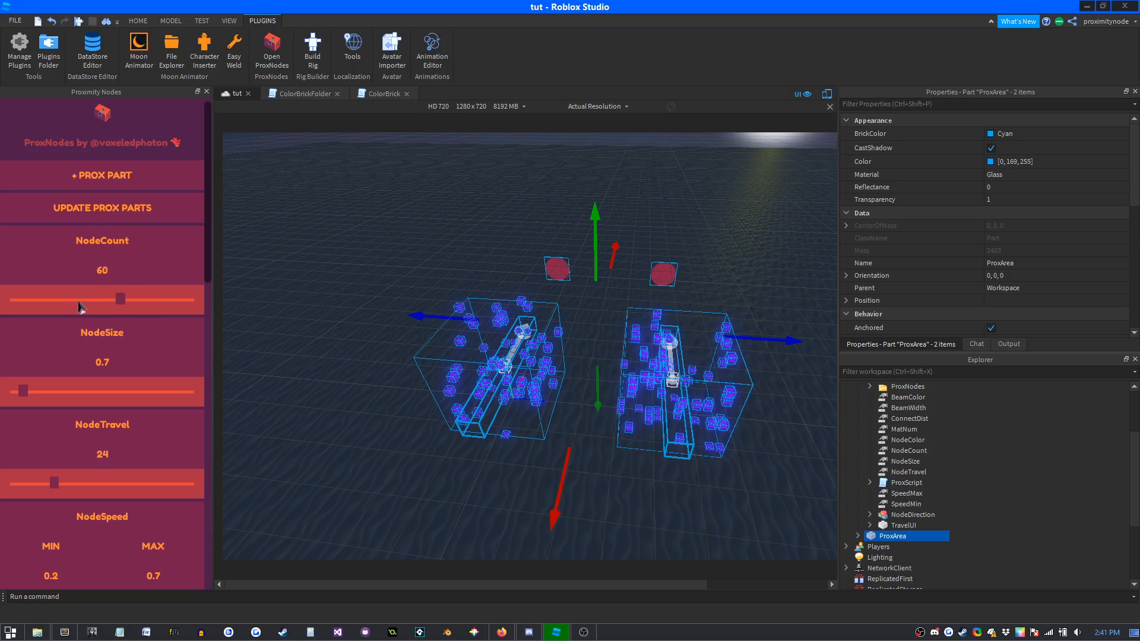
drag(82, 306, 69, 305)
click(119, 209)
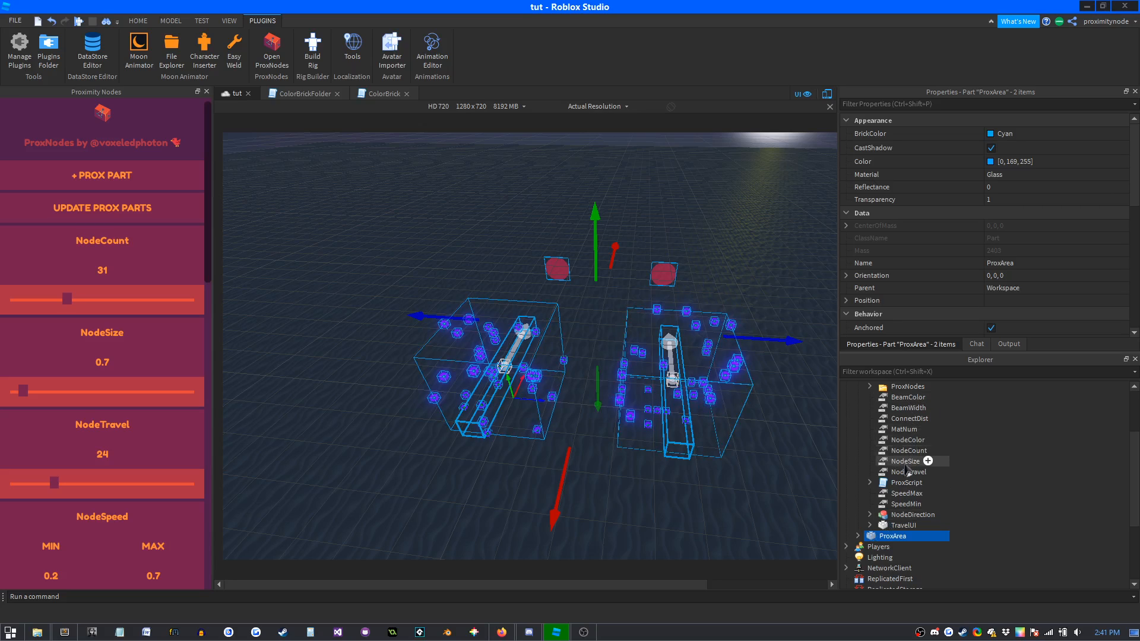
Set the NodeCount of only the ProxArea at position 0, 5, 0 to 9 and update it.
click(908, 397)
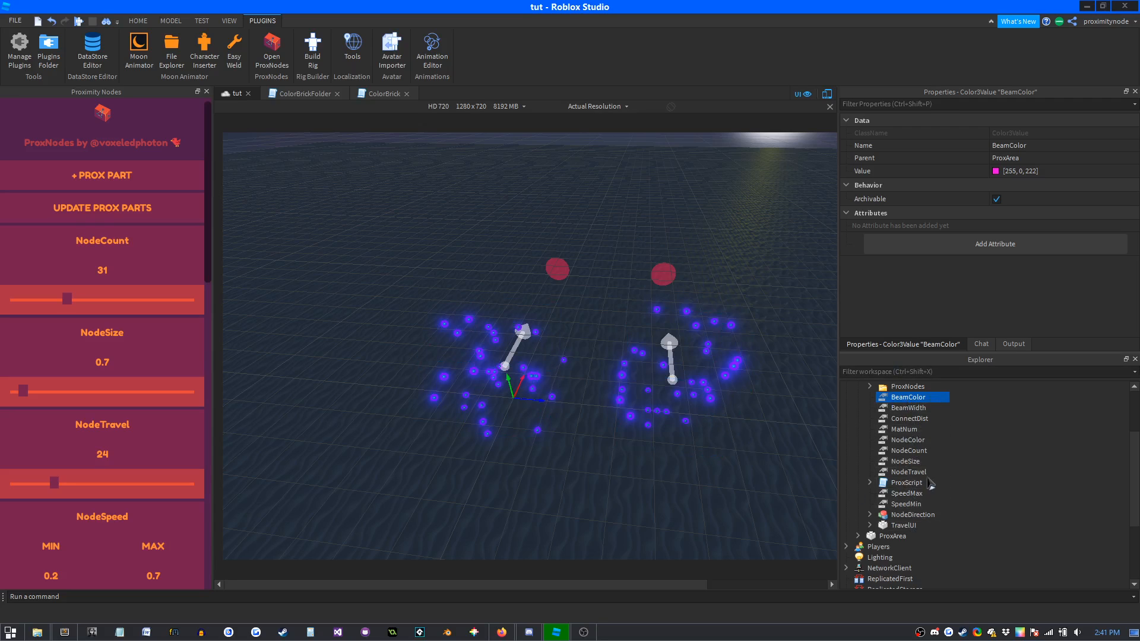
click(527, 367)
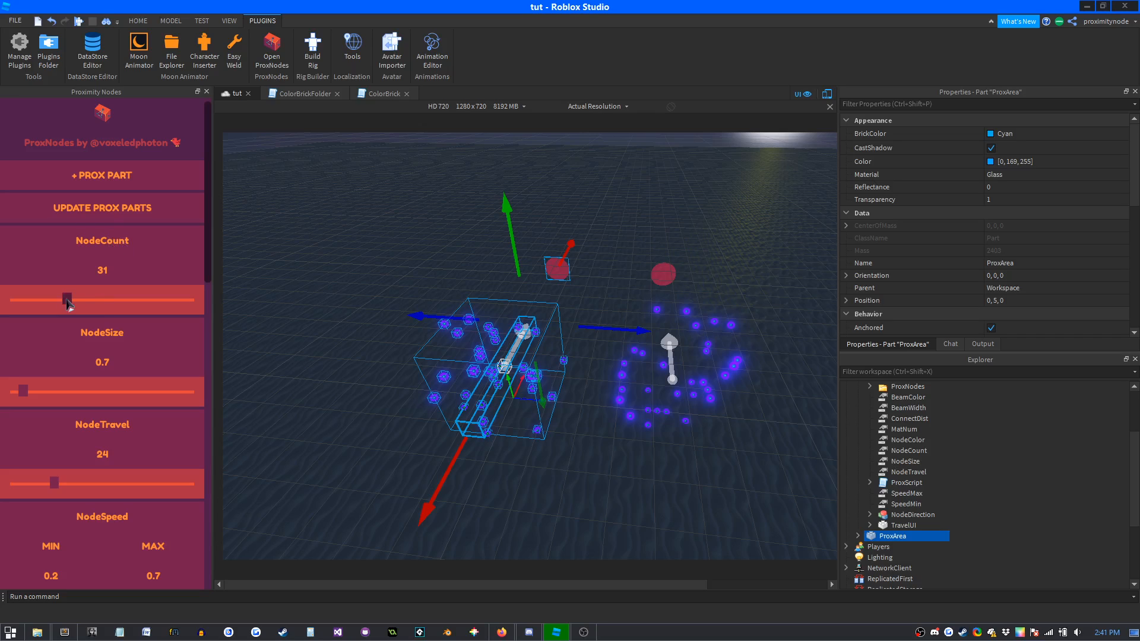
drag(57, 304, 35, 305)
click(150, 211)
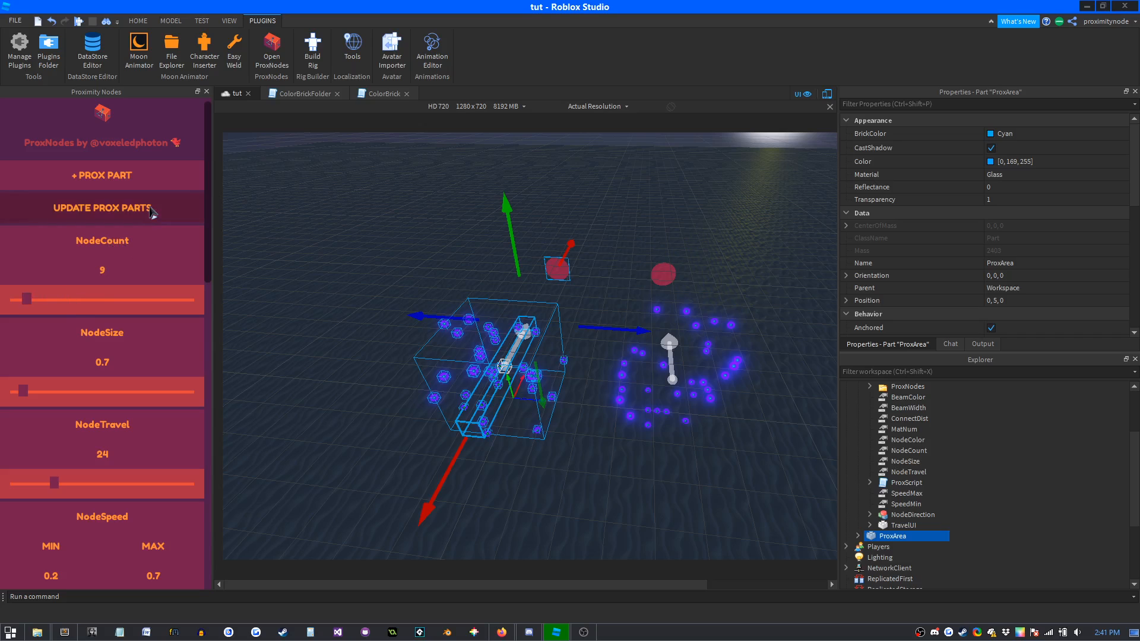
right_drag(343, 270, 343, 270)
key(a)
key(a)
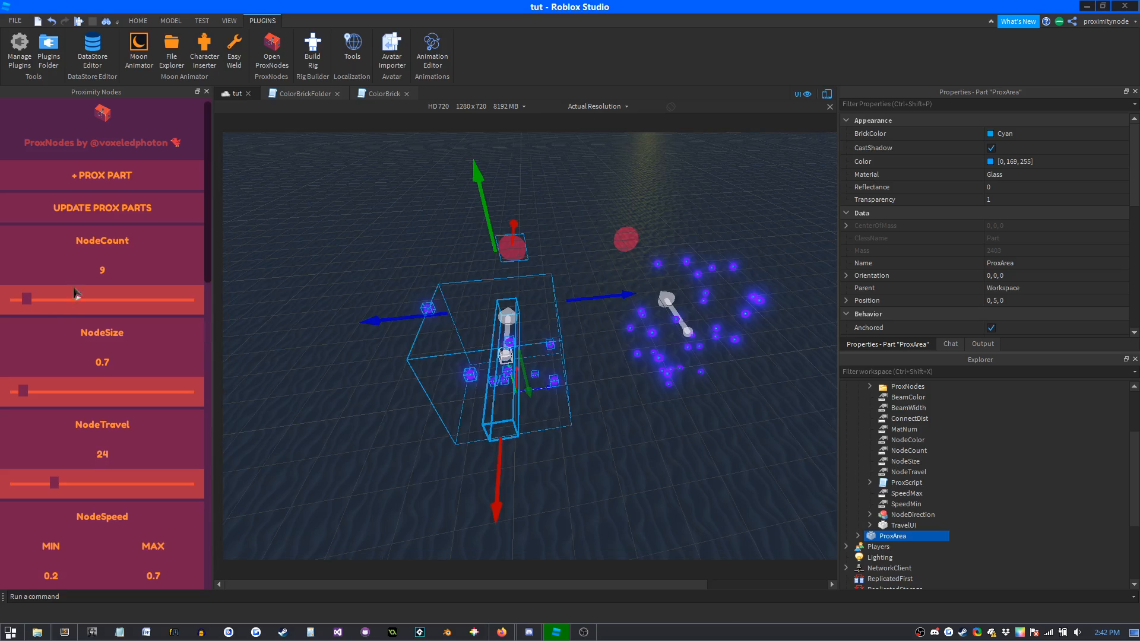
Select the other ProxArea at Z 17.414 with a NodeCount of 31 and view its travel marker from the side.
click(641, 281)
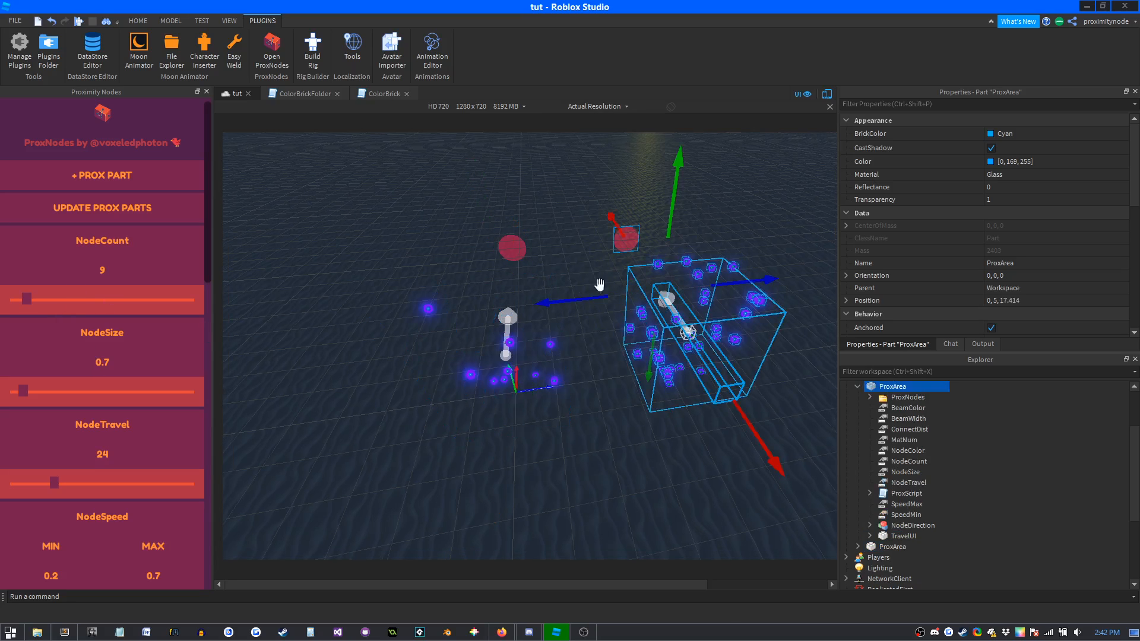
drag(26, 298, 67, 298)
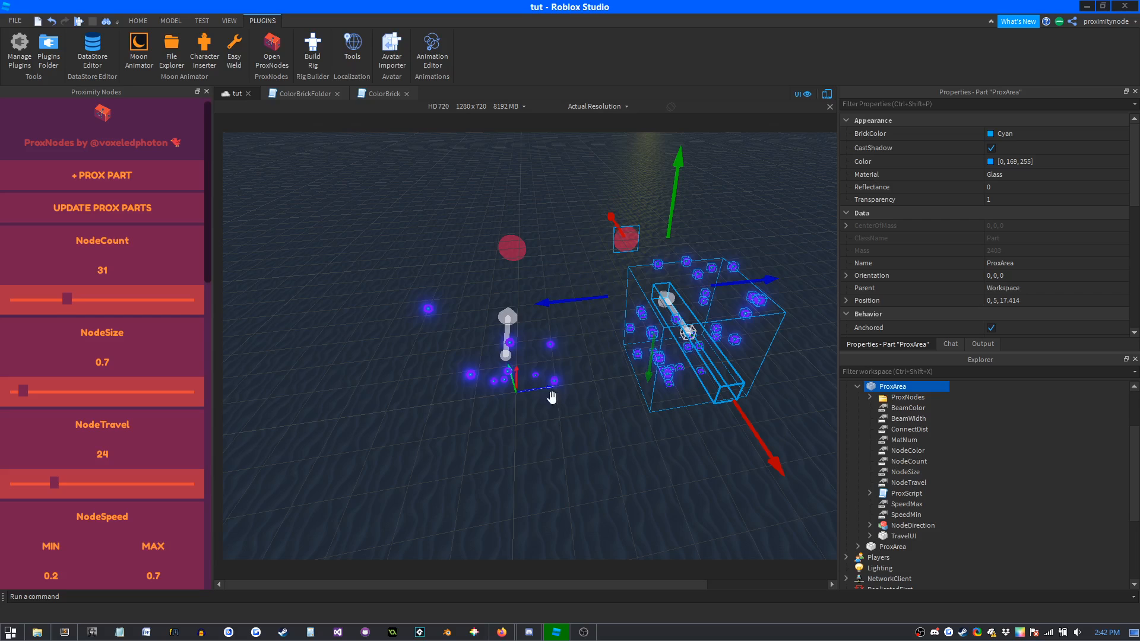
right_drag(630, 410, 720, 394)
scroll(722, 388, up, 5)
scroll(721, 387, down, 5)
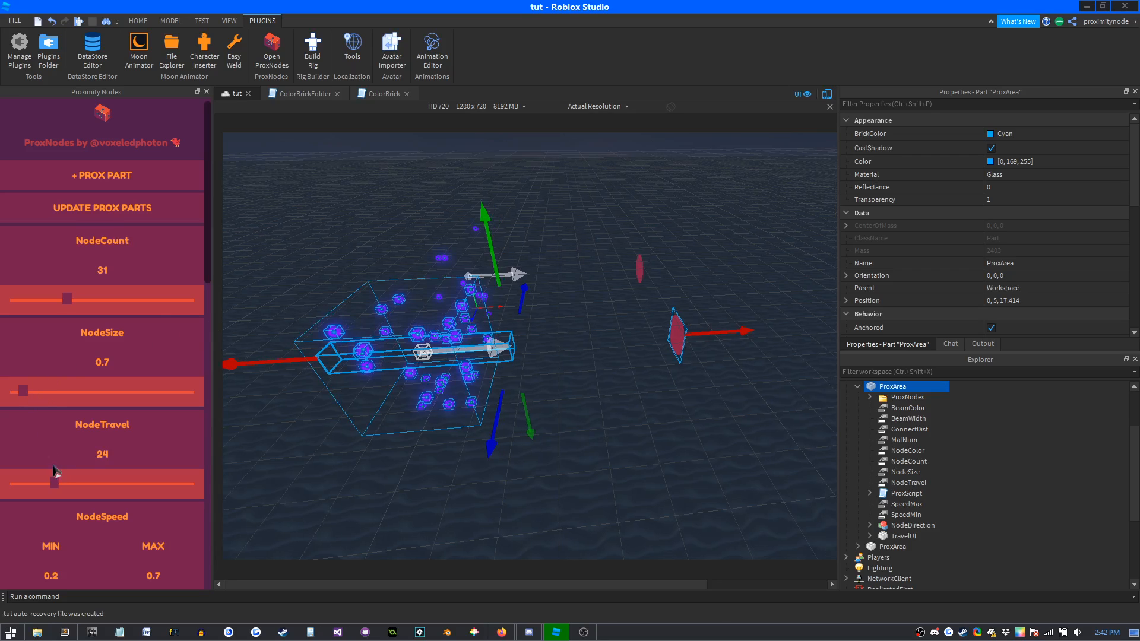
Set the NodeTravel of the selected ProxArea to 25.
drag(54, 488, 57, 488)
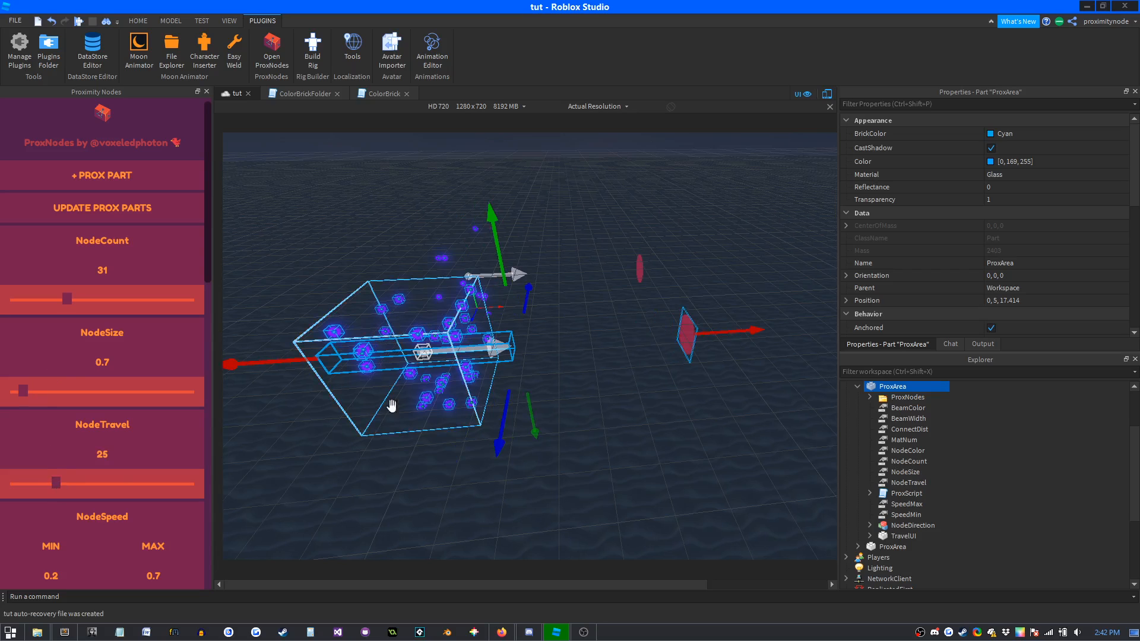
key(a)
key(a)
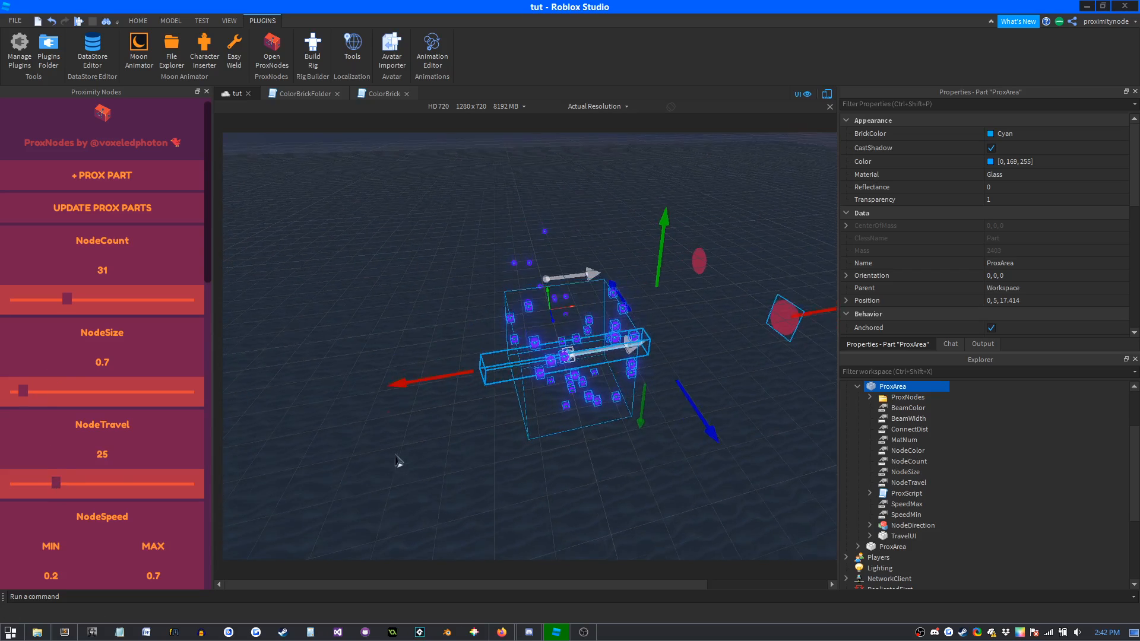
right_drag(398, 461, 395, 456)
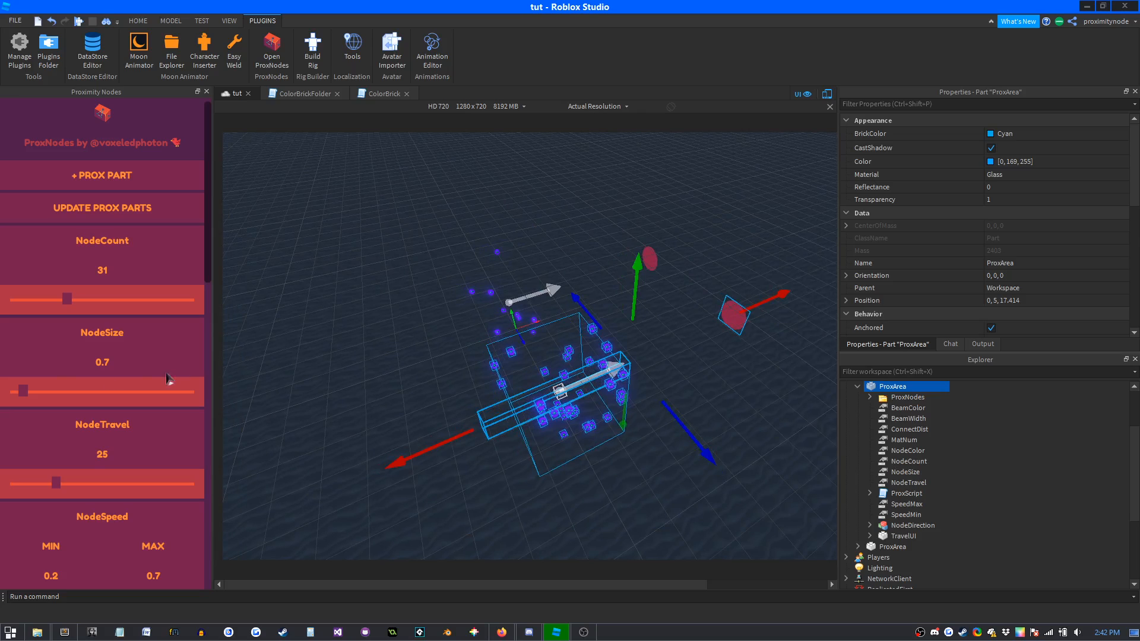
Set the selected ProxArea's NodeTravel to 0 to bring its red travel marker to the center of the part.
drag(56, 482, 3, 487)
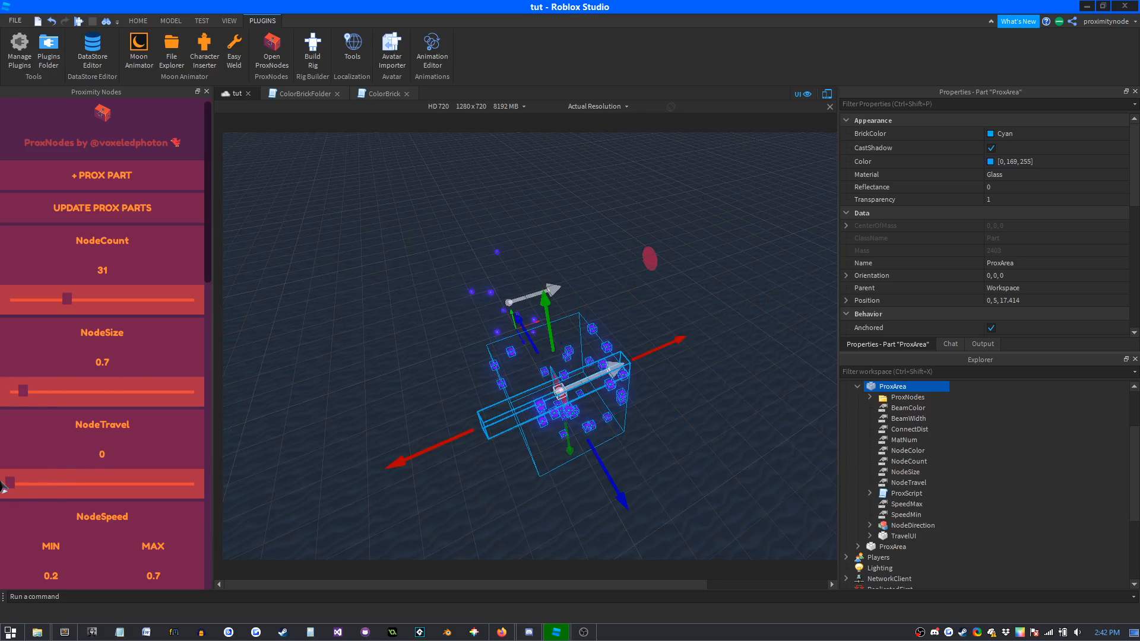
right_drag(399, 449, 397, 448)
scroll(397, 450, down, 3)
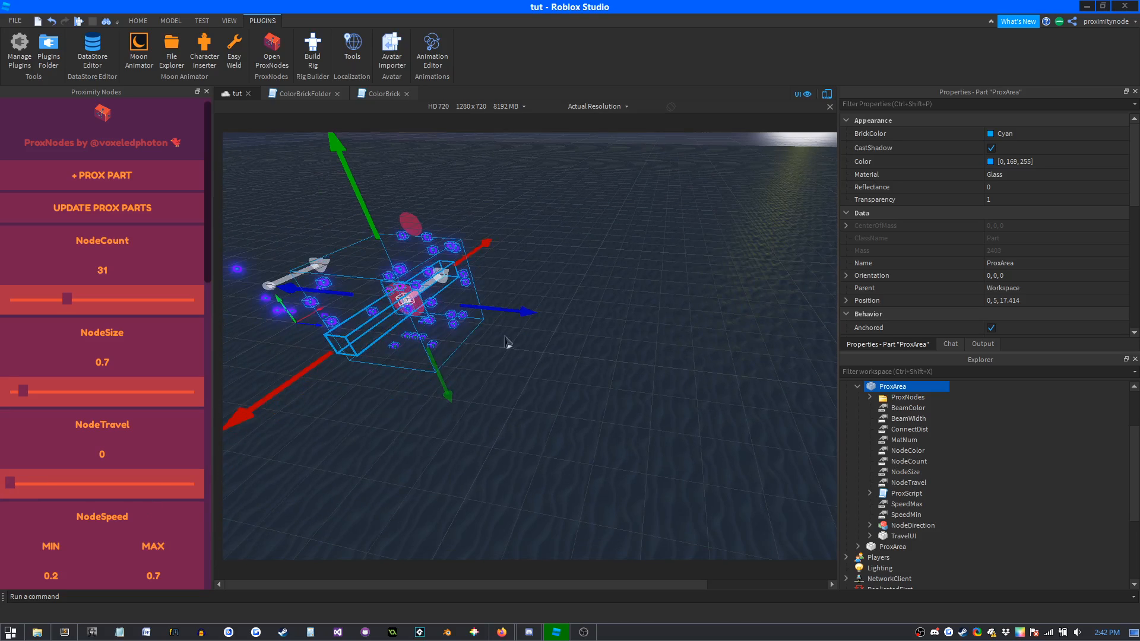
Move the selected ProxArea away from the other one and upward to position 0, 8.355, 33.793.
drag(526, 311, 701, 356)
drag(558, 181, 561, 135)
right_drag(600, 326, 597, 318)
key(d)
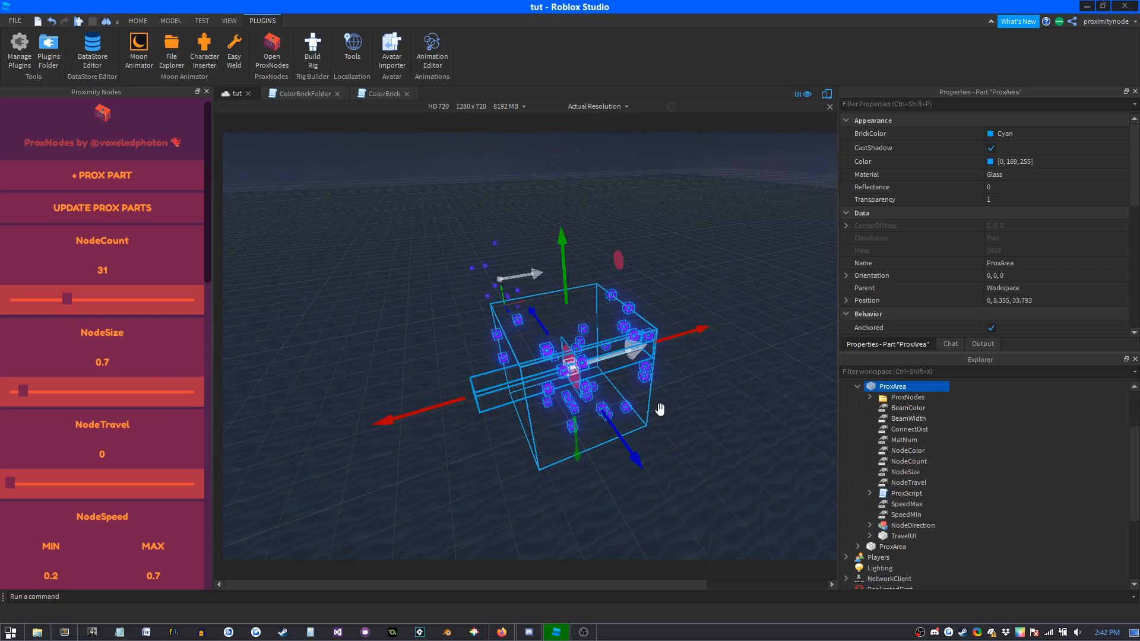
scroll(682, 451, down, 2)
right_drag(681, 451, 681, 451)
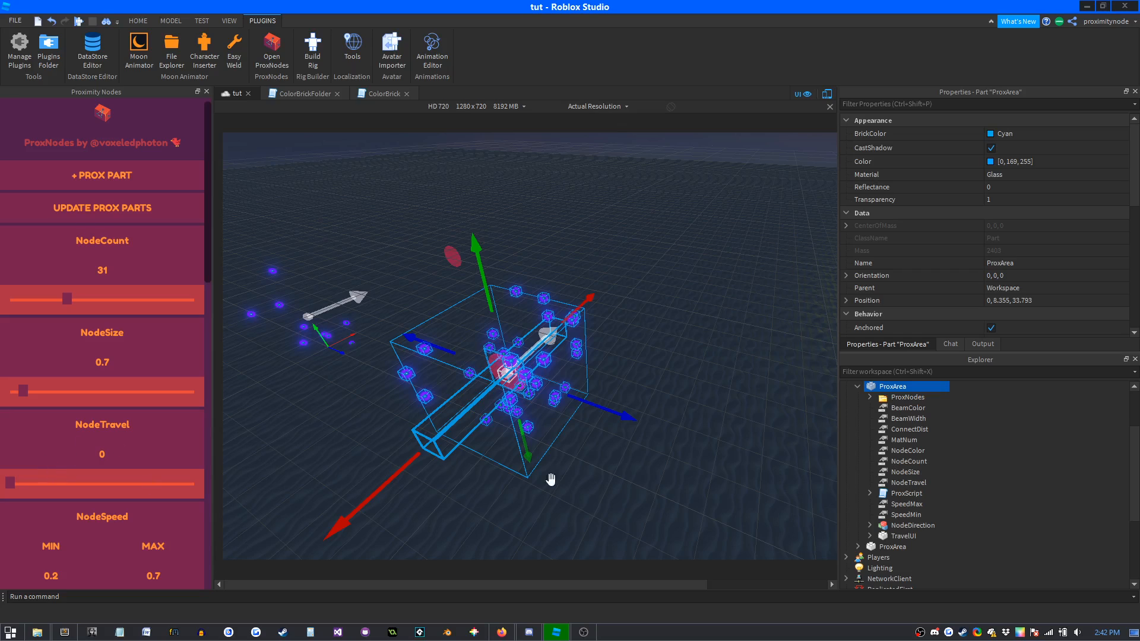
Rotate the selected ProxArea about its vertical axis to an orientation of 0, -45, 0.
mouse_move(871, 390)
scroll(924, 285, down, 3)
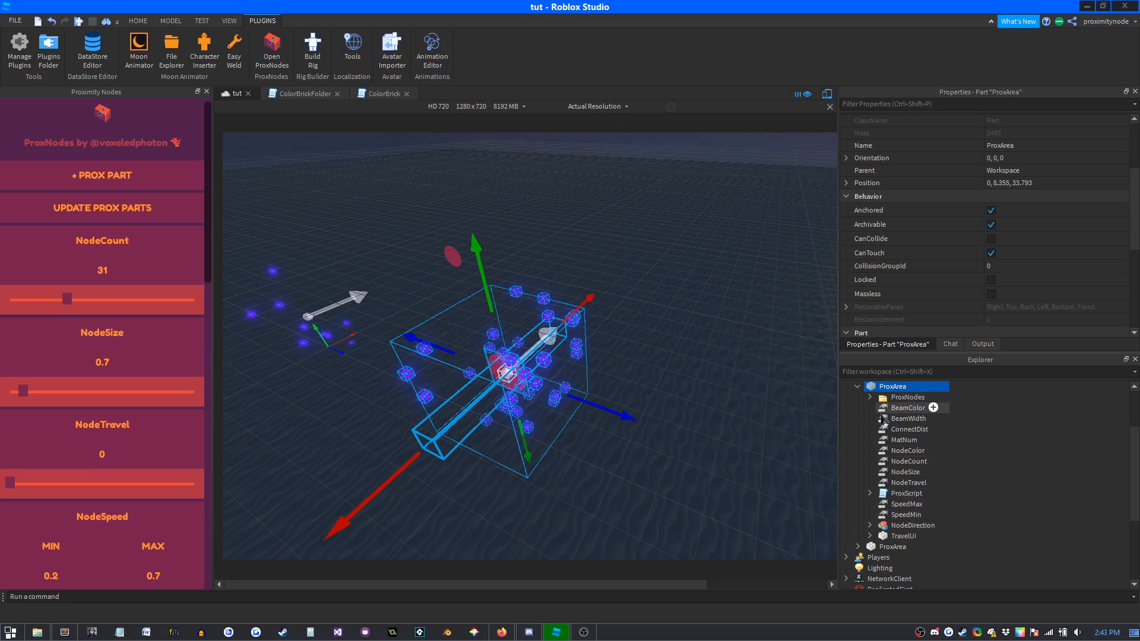
scroll(610, 262, down, 2)
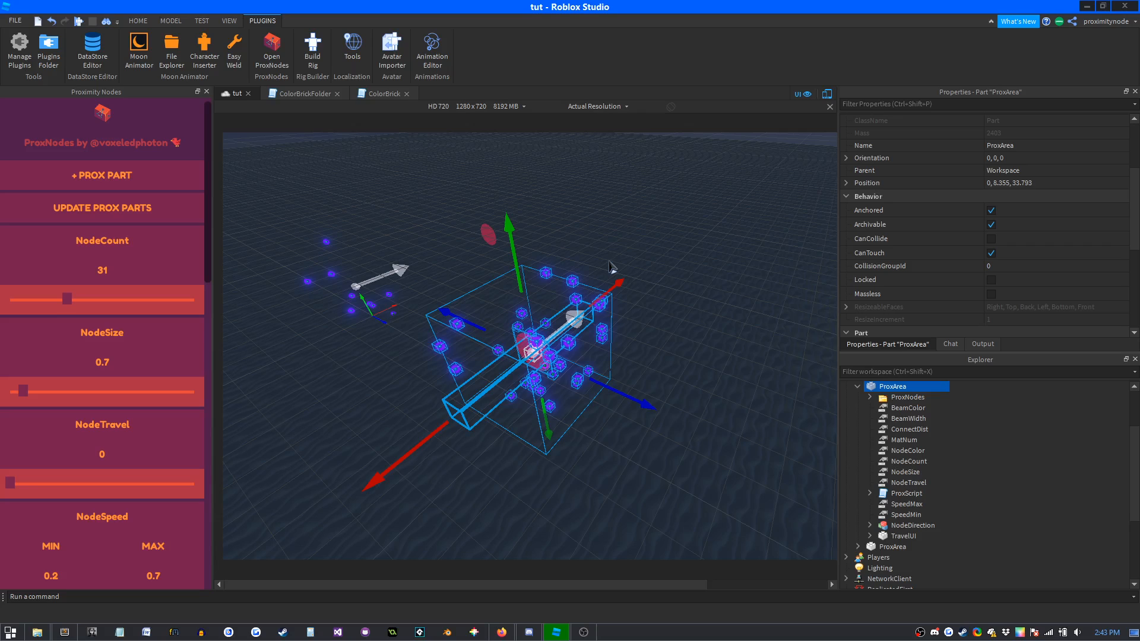
key(ctrl+4)
right_drag(629, 404, 632, 419)
drag(634, 429, 563, 422)
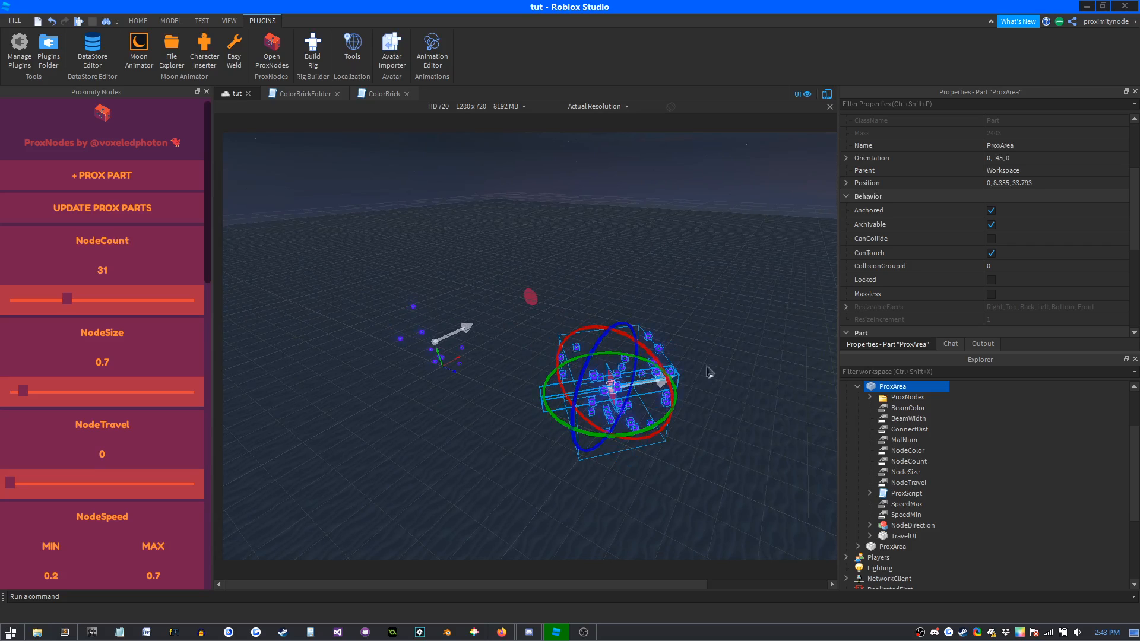
scroll(707, 371, up, 5)
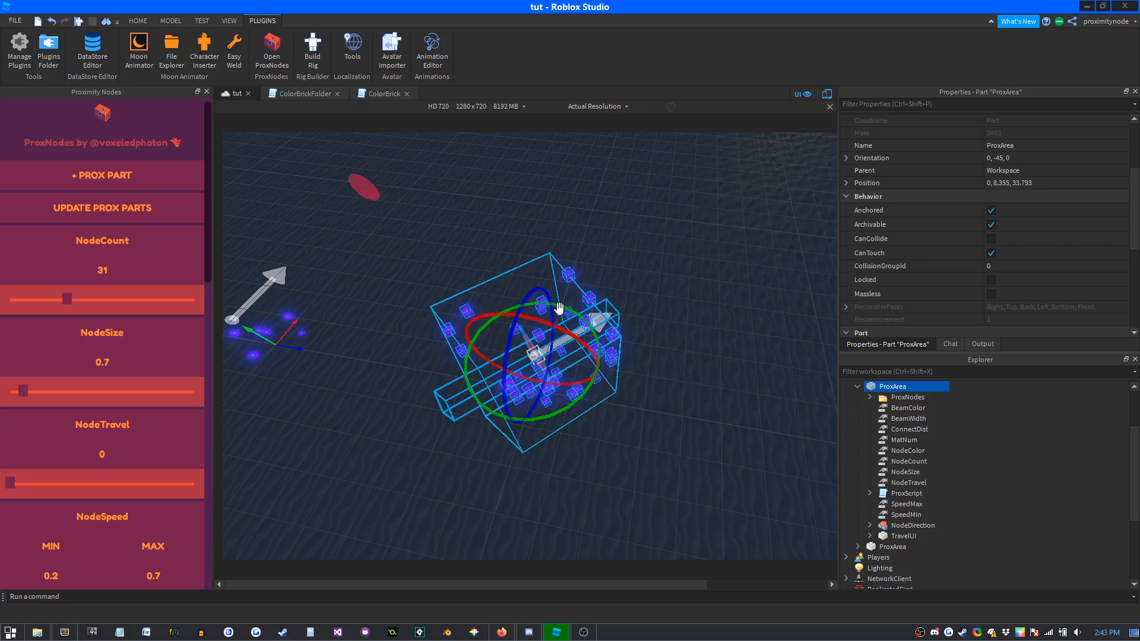
right_drag(613, 439, 613, 441)
key(s)
key(w)
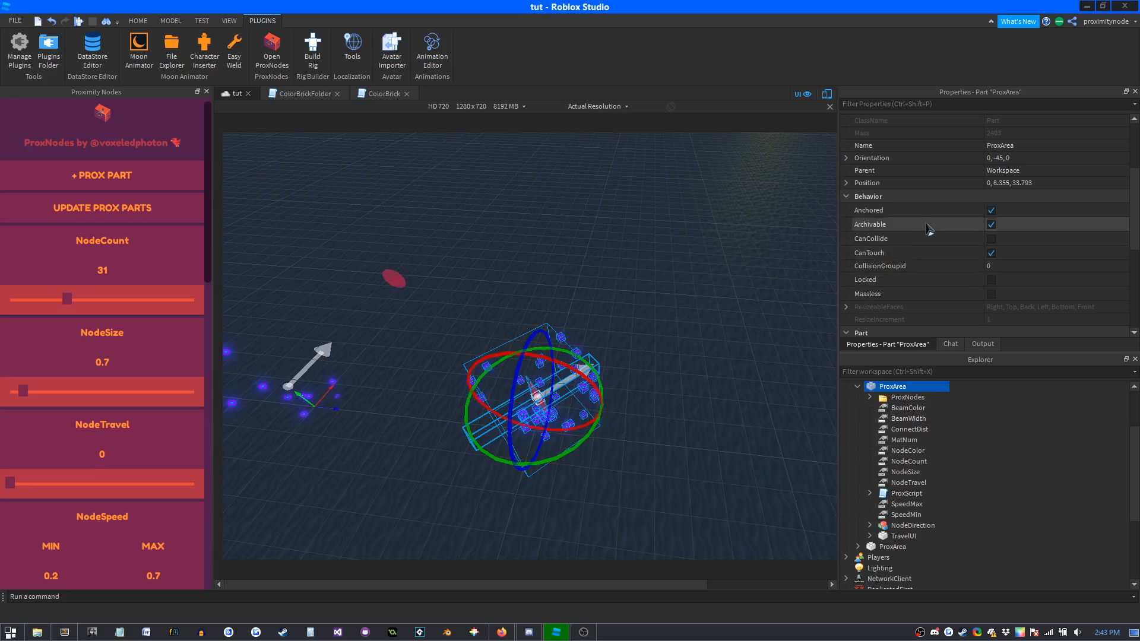
Set the Y size of the selected ProxArea to 30.
scroll(928, 228, down, 4)
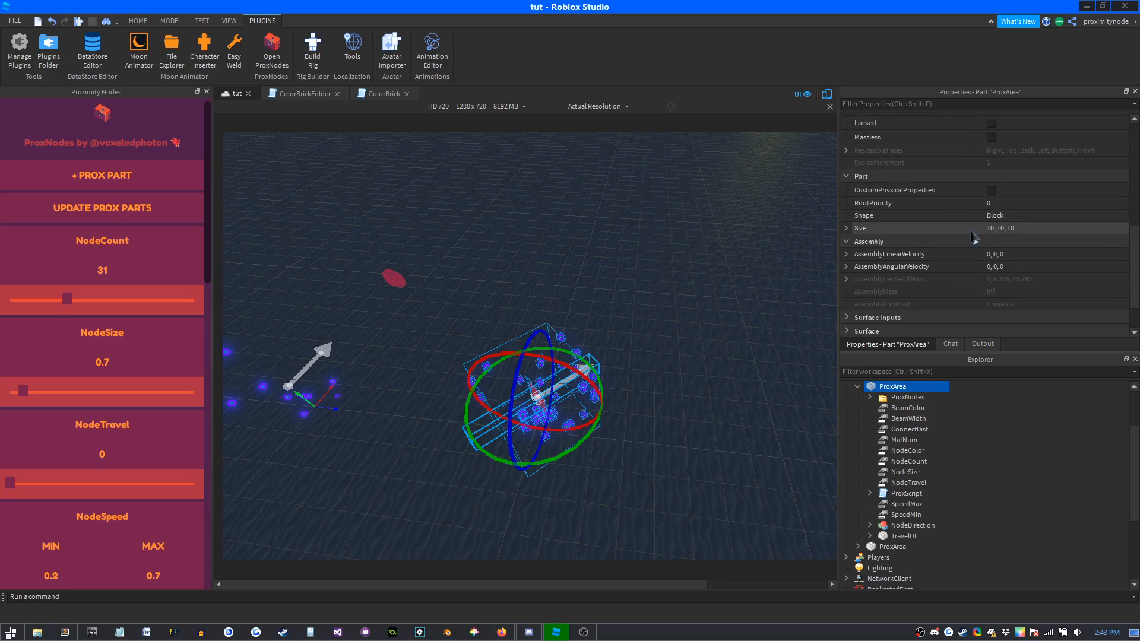
click(846, 229)
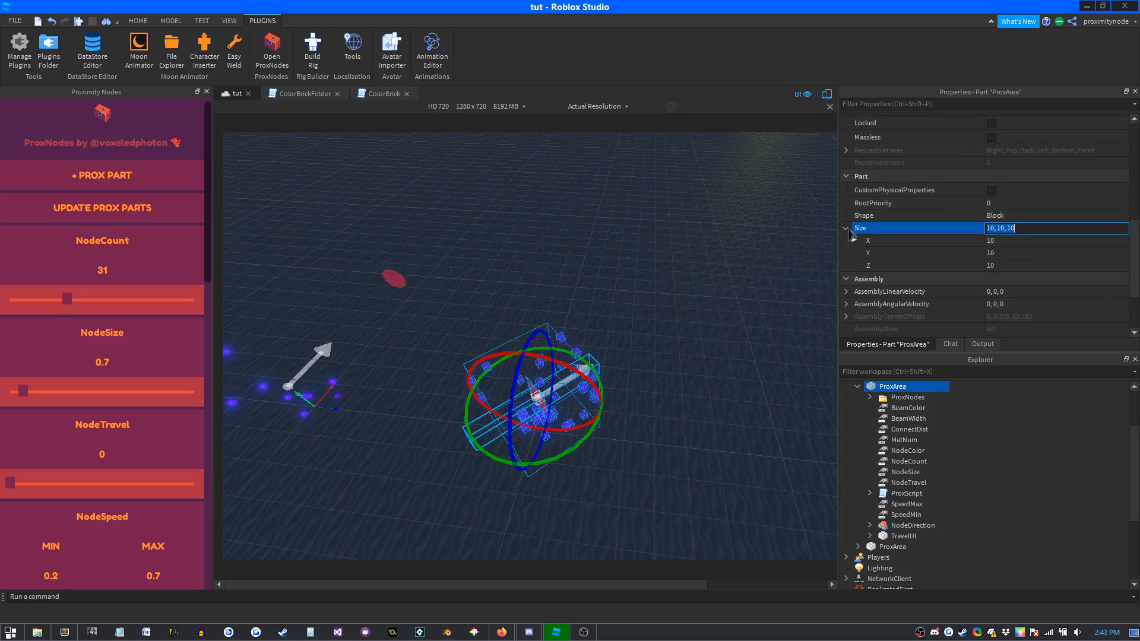
click(1008, 253)
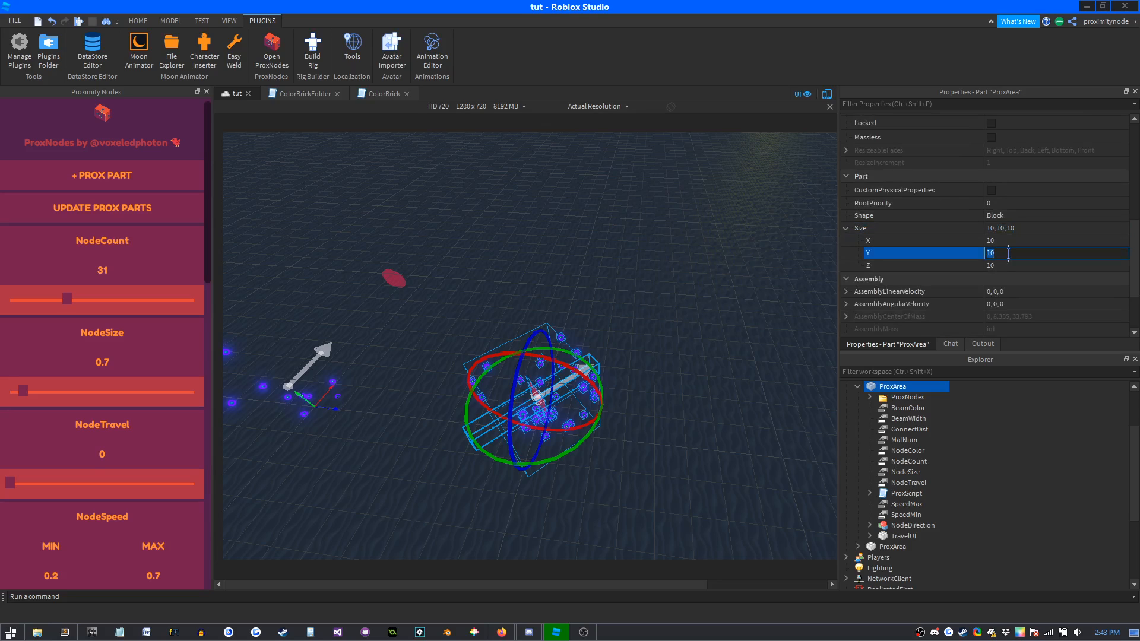
key(Return)
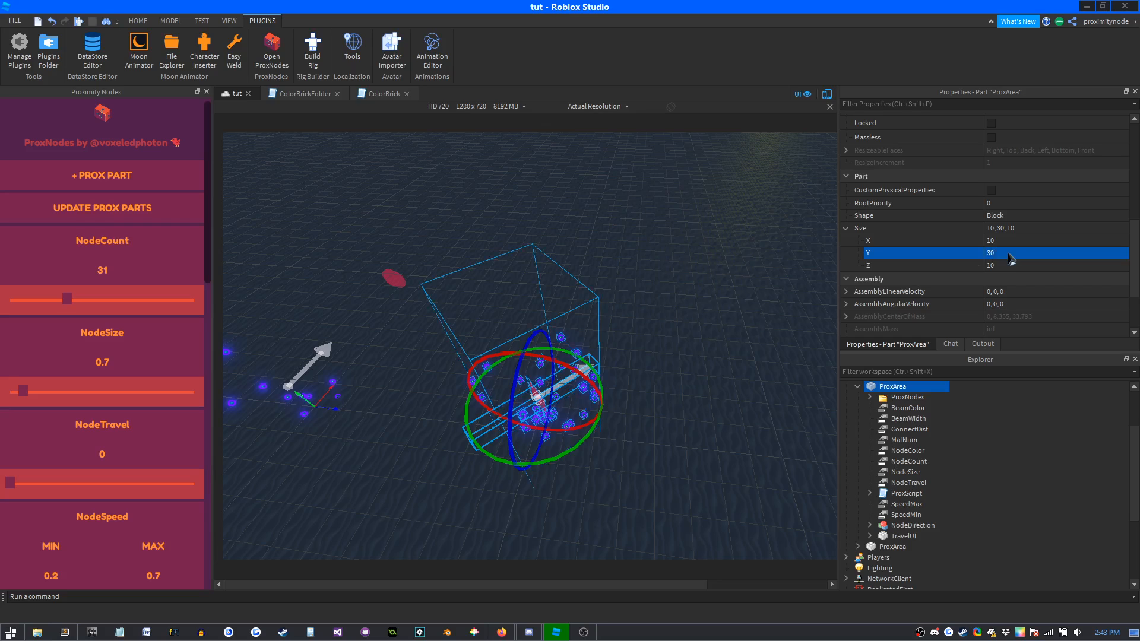
Move the resized ProxArea straight up to position 0, 15.607, 33.793.
right_drag(643, 355, 687, 389)
key(ctrl+2)
key(s)
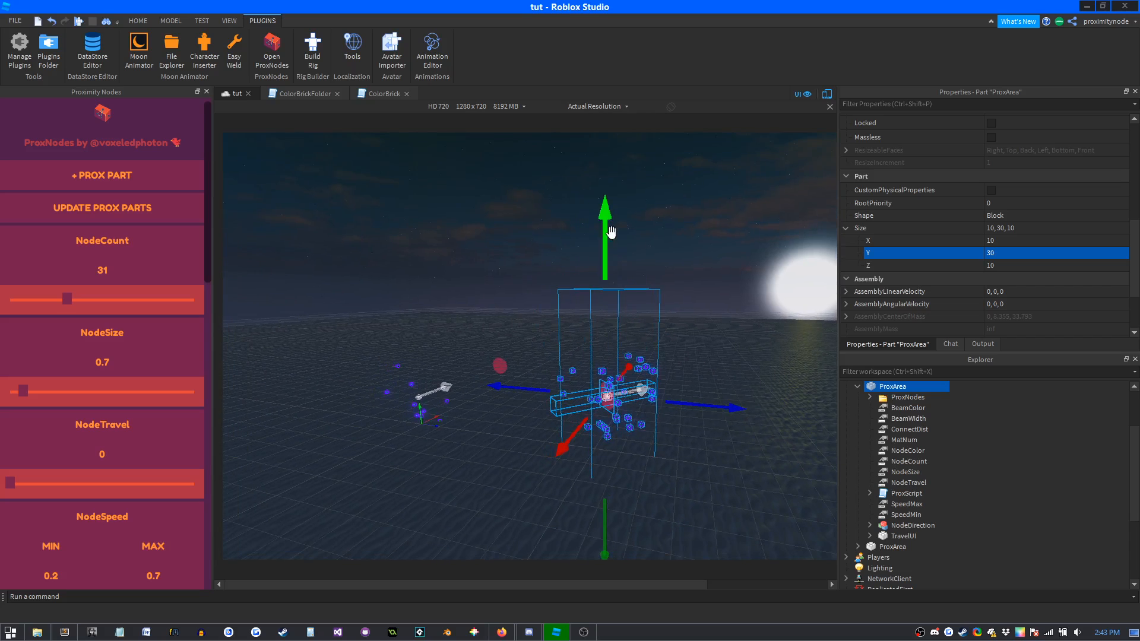
drag(604, 226, 605, 170)
key(w)
right_drag(727, 324, 727, 324)
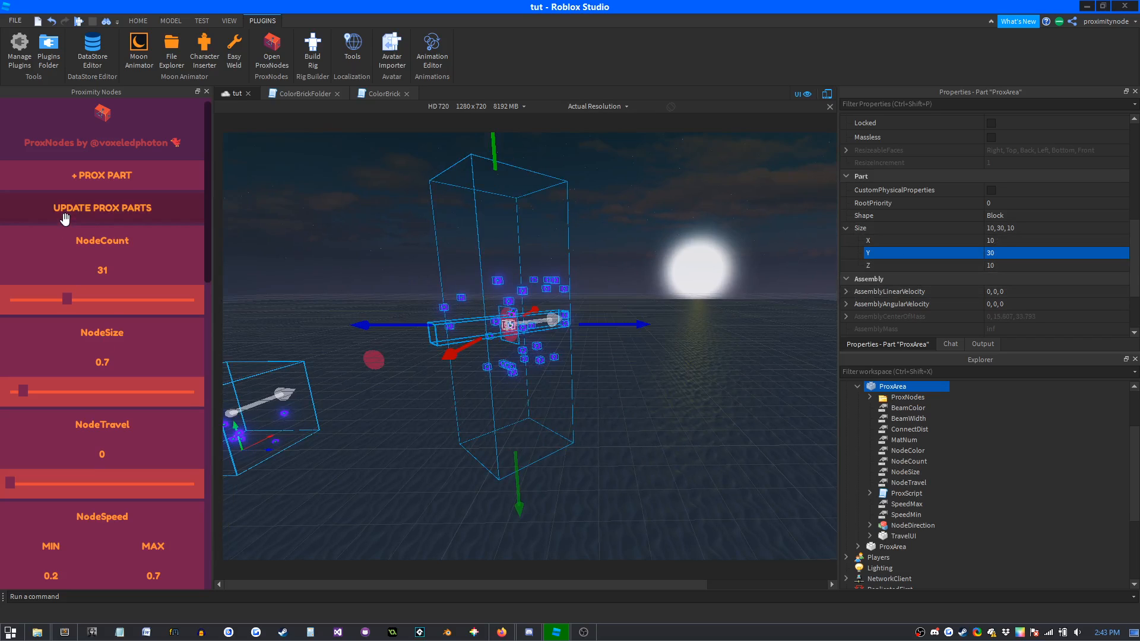
Update the prox parts so the selected ProxArea's nodes are redistributed through its taller volume.
click(89, 210)
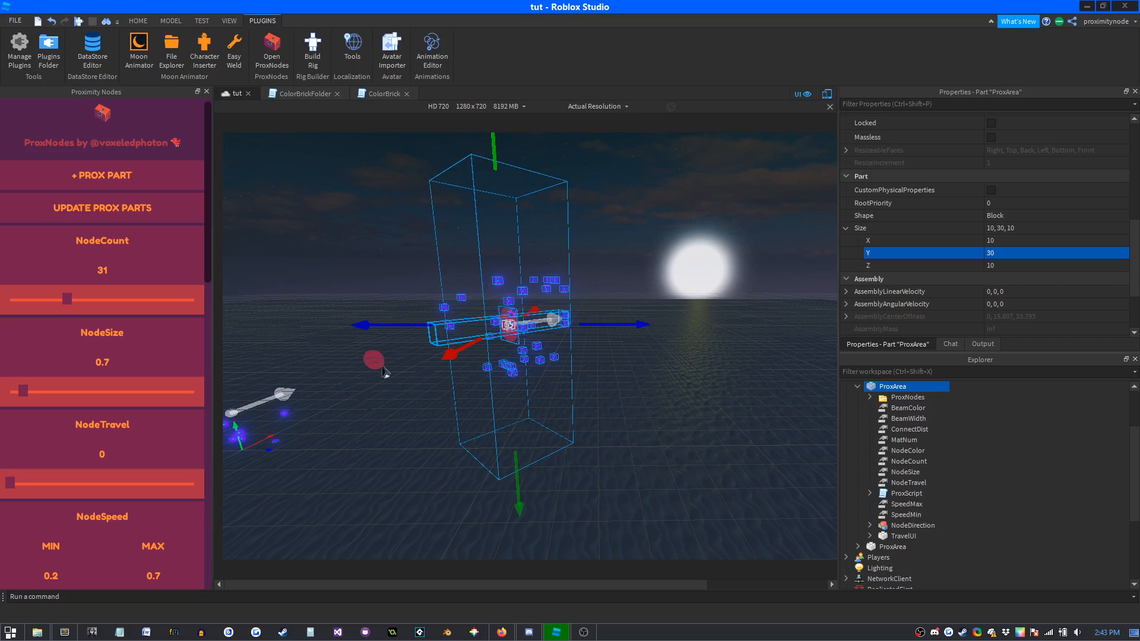
click(107, 212)
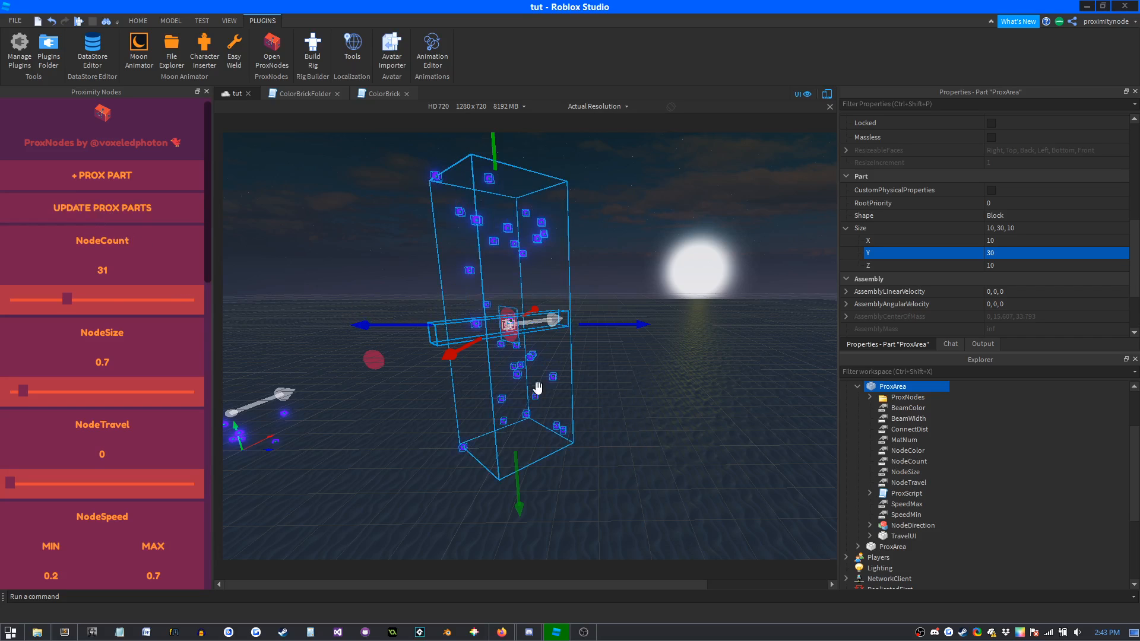
key(w)
right_drag(651, 442, 654, 439)
key(d)
key(a)
key(s)
key(a)
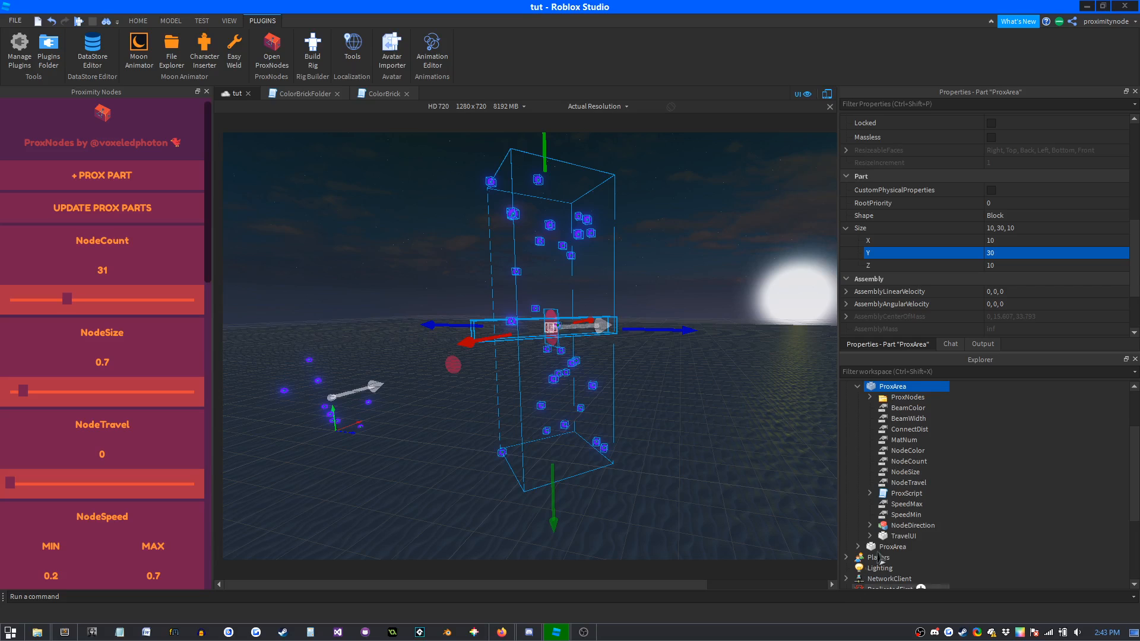
Rotate the tall ProxArea's NodeDirection arrow about its vertical axis to change the direction of node travel.
click(907, 529)
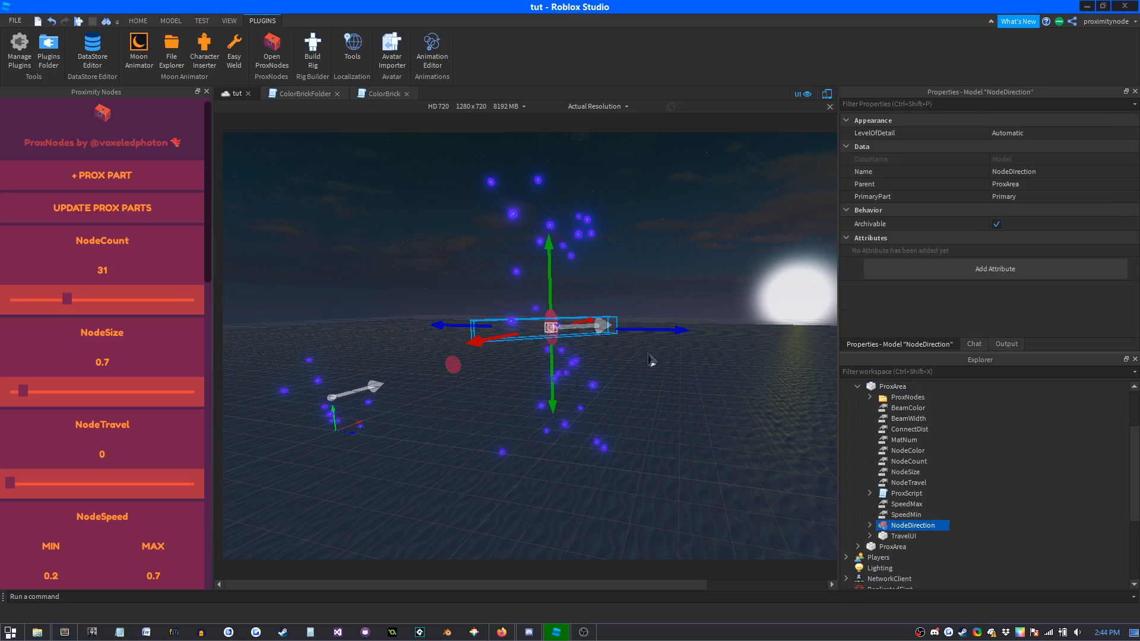
scroll(702, 385, up, 5)
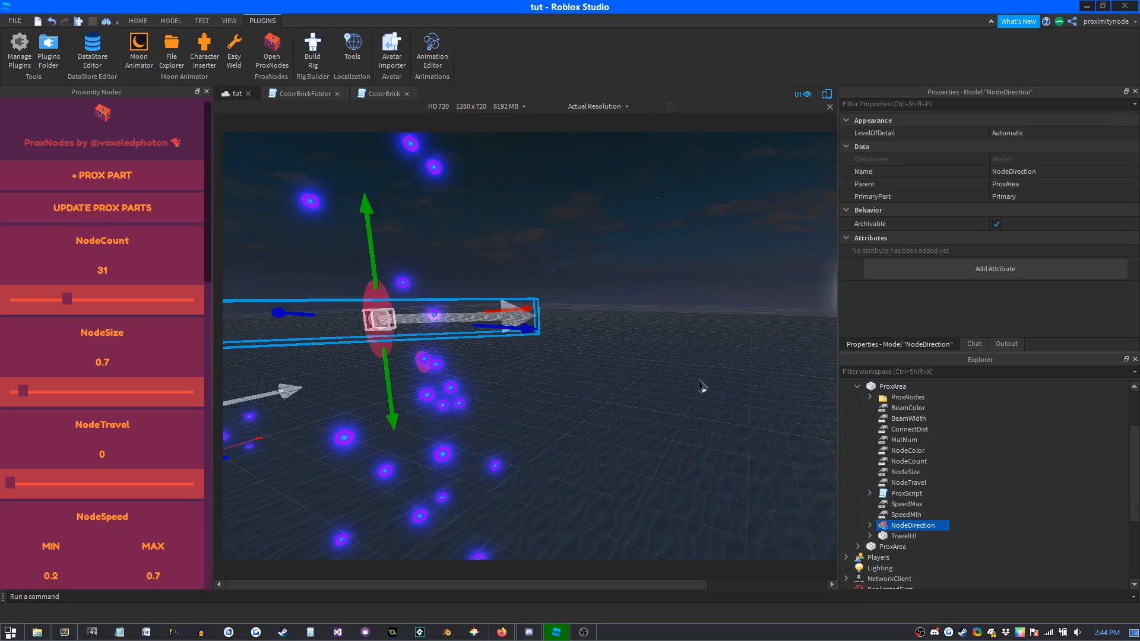
scroll(703, 385, down, 5)
right_drag(702, 386, 703, 385)
scroll(704, 384, up, 2)
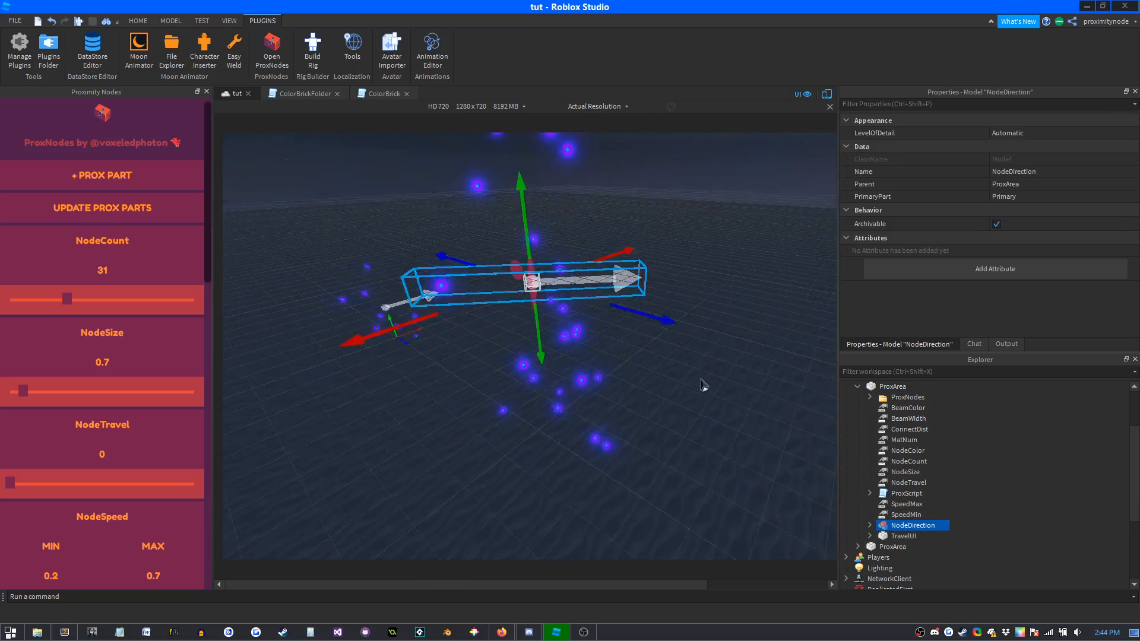
key(d)
mouse_move(695, 293)
right_down()
mouse_move(694, 303)
mouse_move(695, 293)
right_up()
key(e)
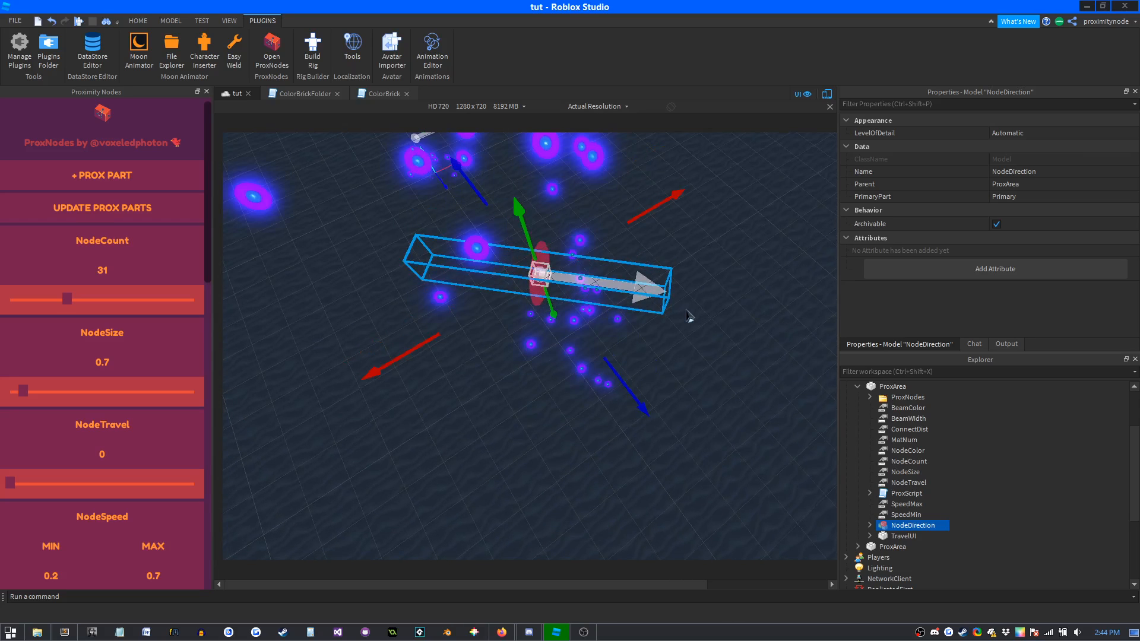
key(ctrl+4)
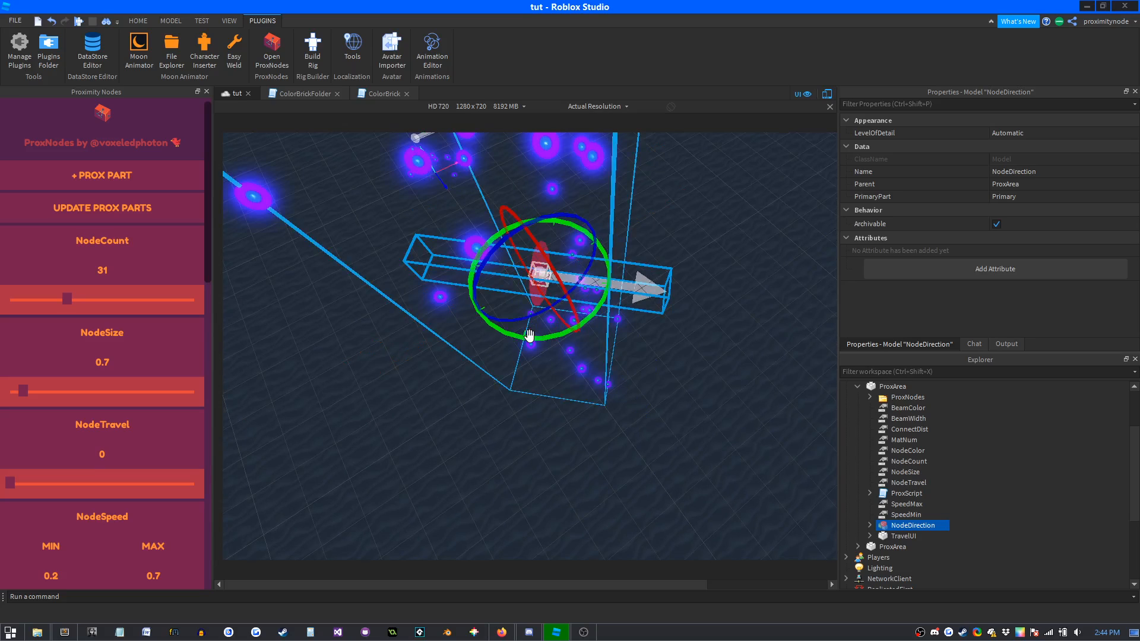
drag(488, 326, 440, 270)
right_drag(711, 346, 711, 346)
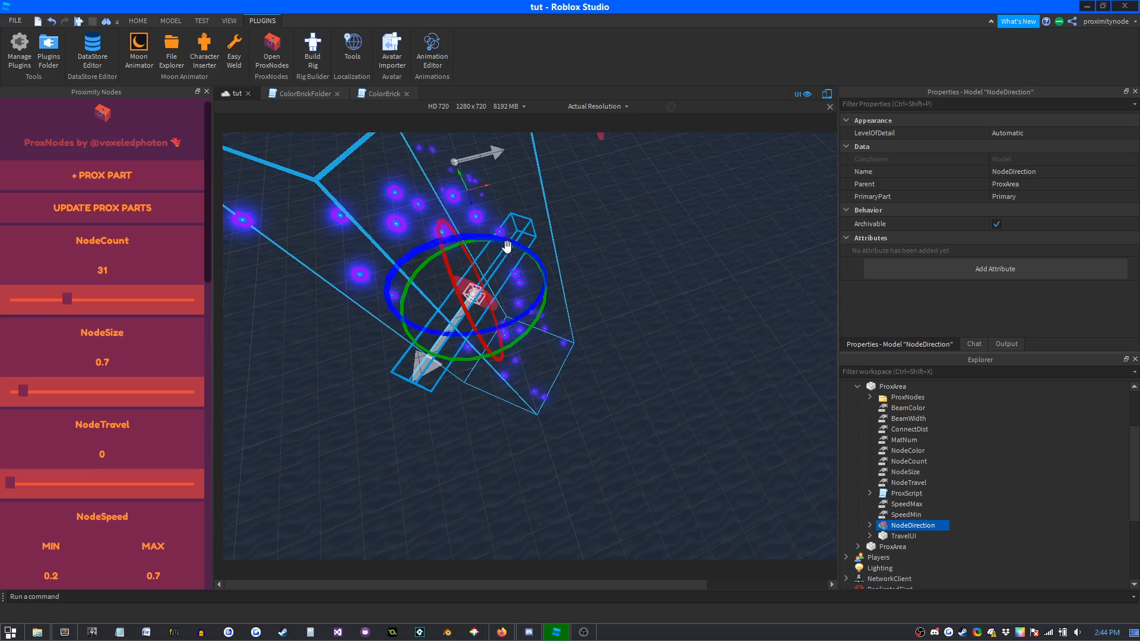
mouse_move(394, 481)
right_down()
mouse_move(406, 483)
mouse_move(395, 469)
right_up()
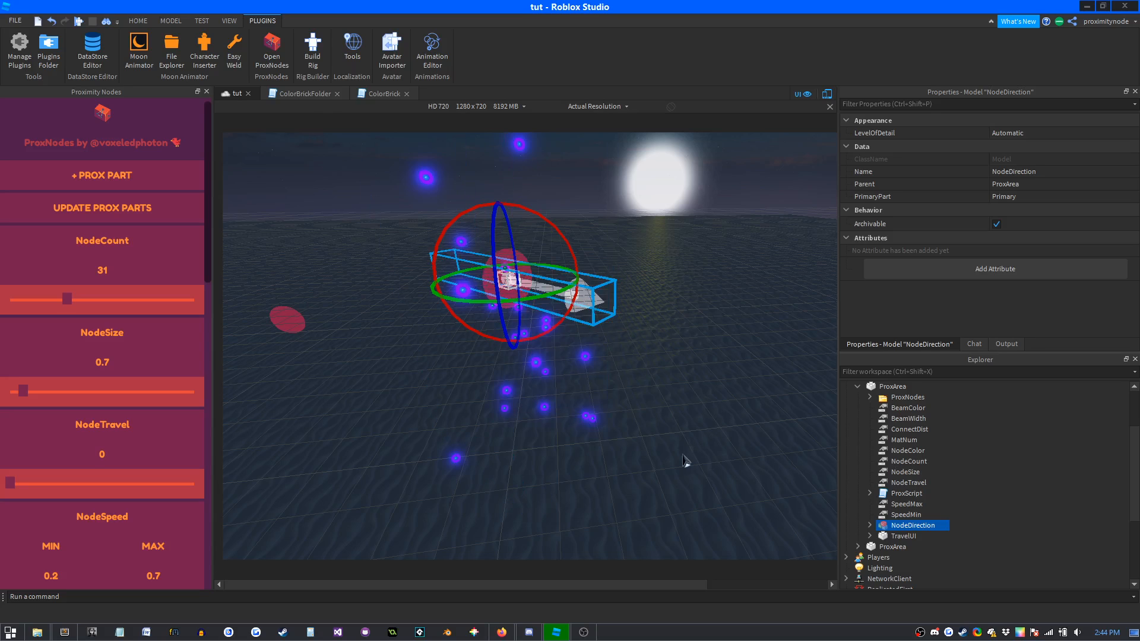
Set the tall ProxArea's NodeTravel to 40, keeping its NodeSize at 0.7.
right_drag(681, 460, 685, 460)
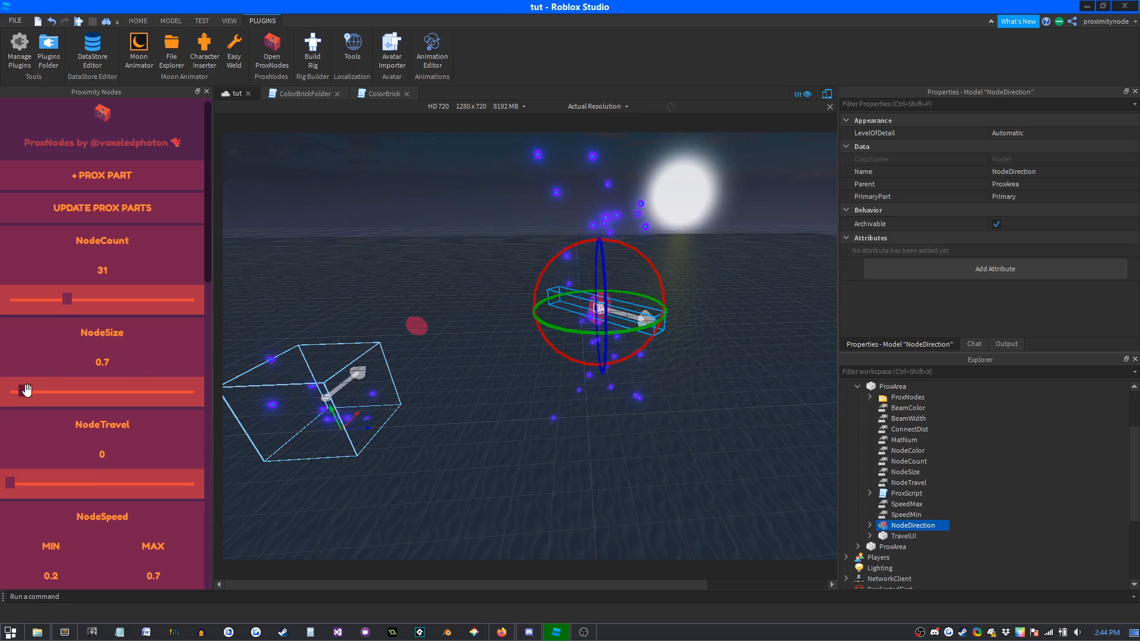
drag(22, 393, 38, 389)
drag(32, 390, 23, 391)
scroll(117, 435, down, 3)
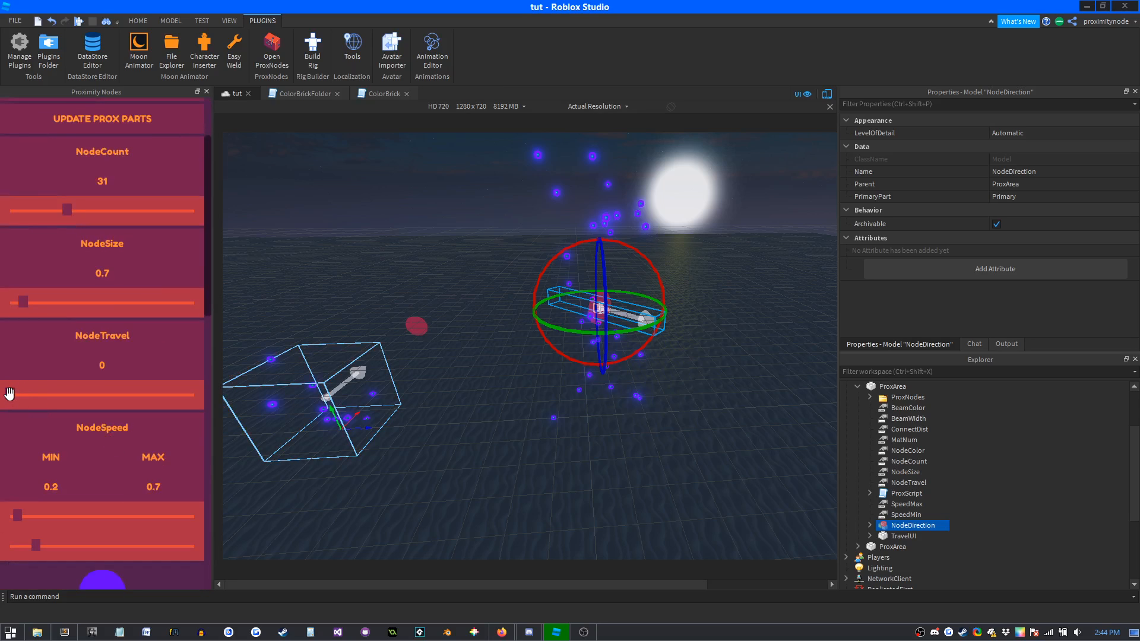
drag(11, 394, 51, 395)
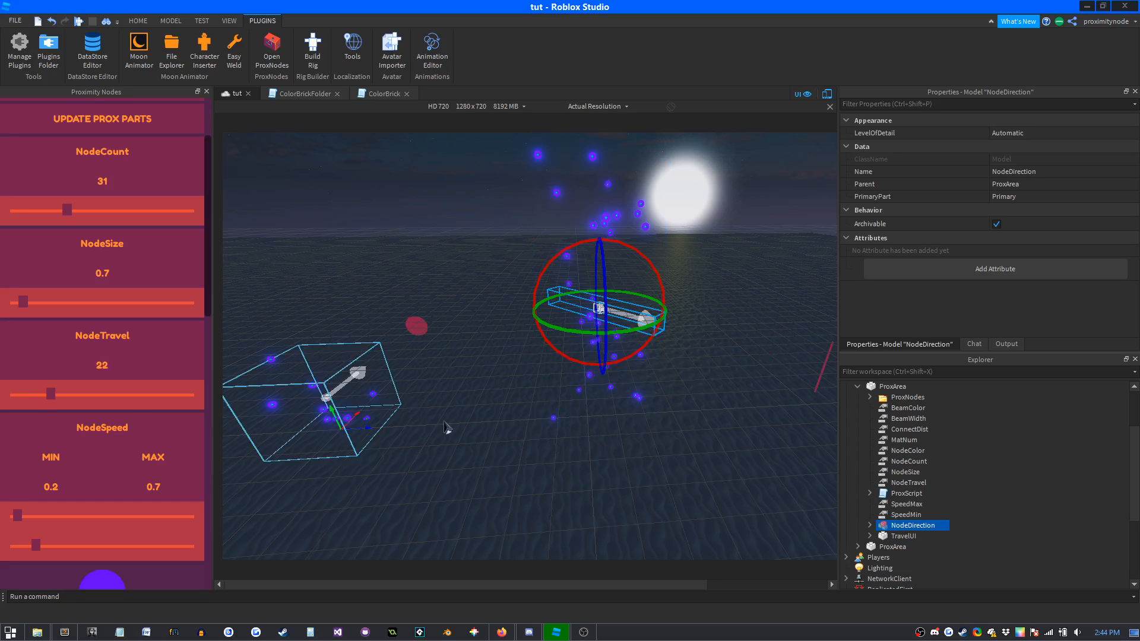
right_drag(448, 429, 473, 444)
key(f)
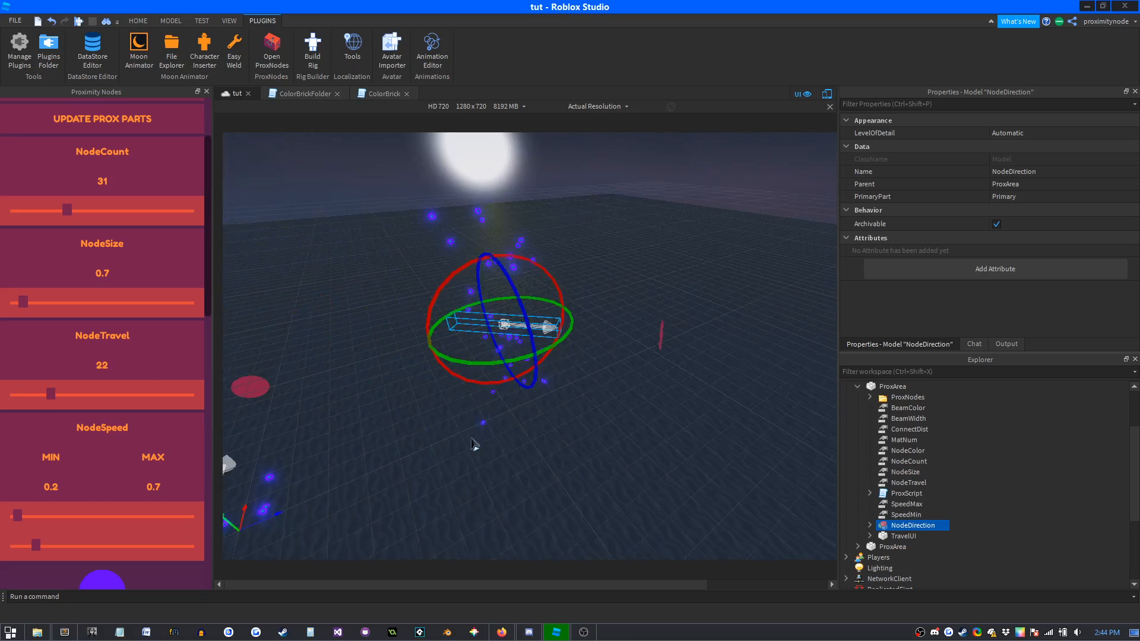
drag(51, 394, 83, 391)
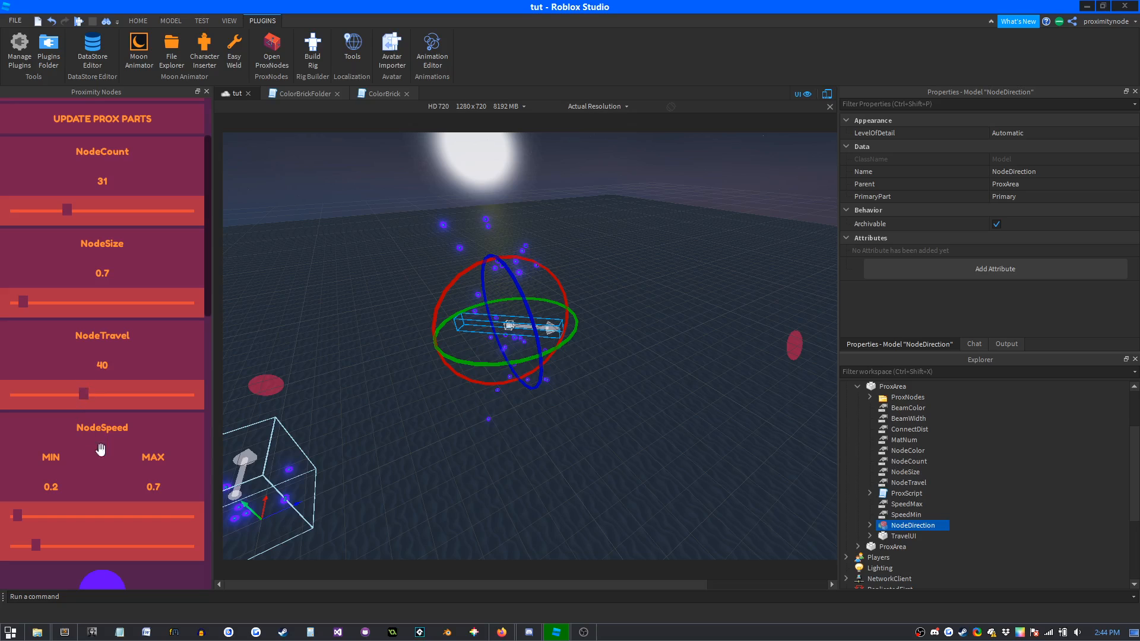
Run a play-test of the place to check the ProxArea with its new direction and travel distance.
key(s)
right_drag(341, 443, 342, 443)
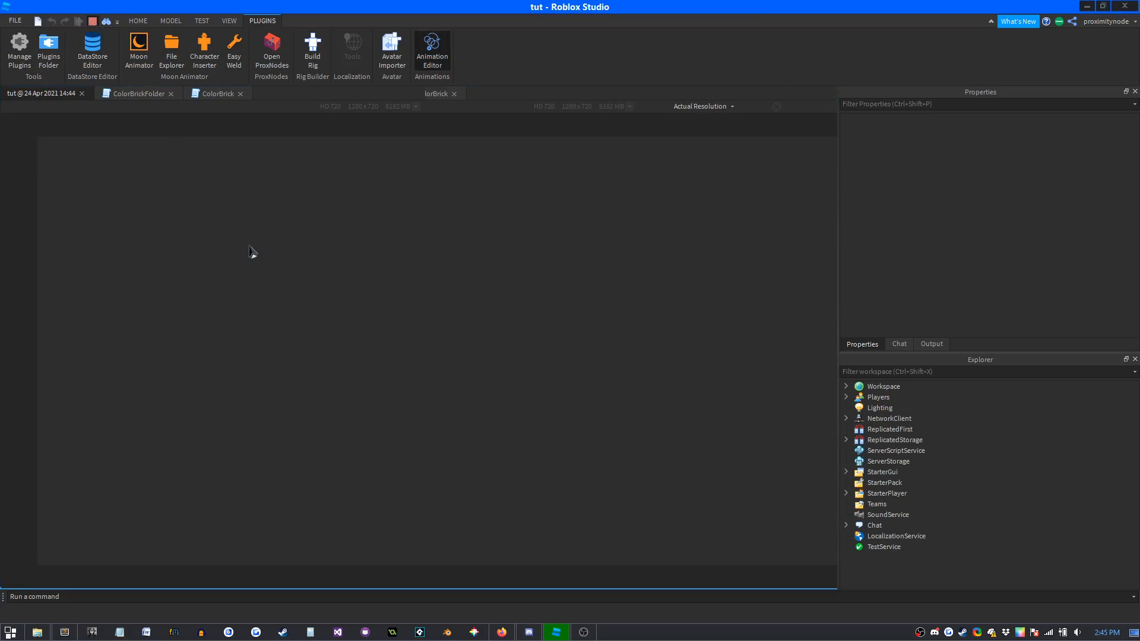
right_drag(541, 337, 555, 351)
key(w)
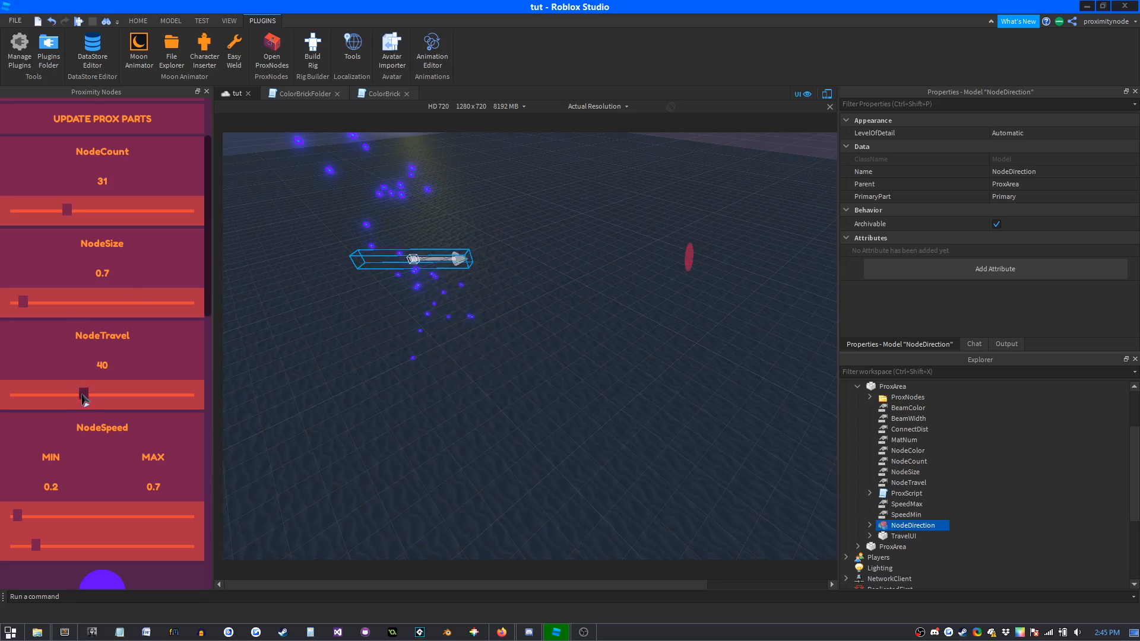
Select the tall ProxArea and update the prox parts to regenerate its nodes.
scroll(88, 236, up, 3)
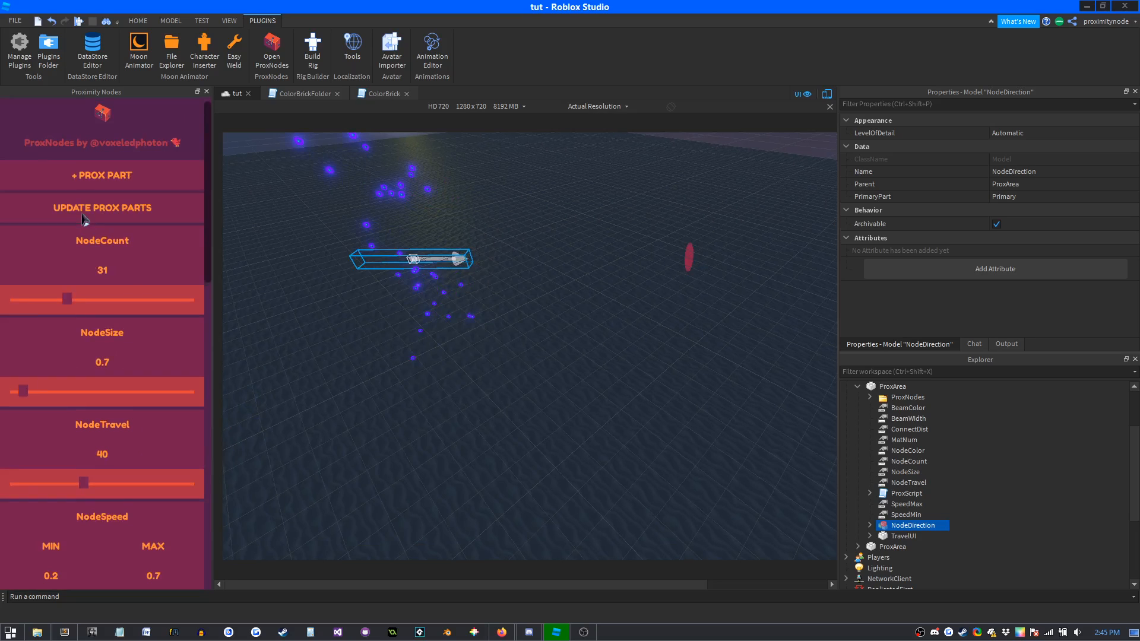
right_drag(562, 306, 558, 303)
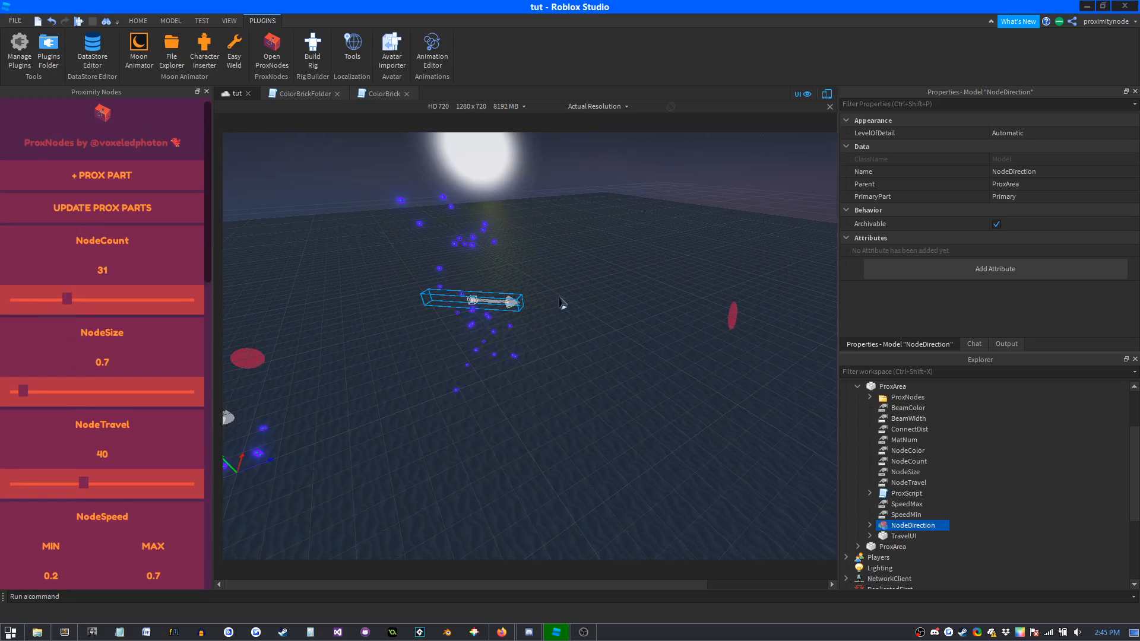
click(466, 196)
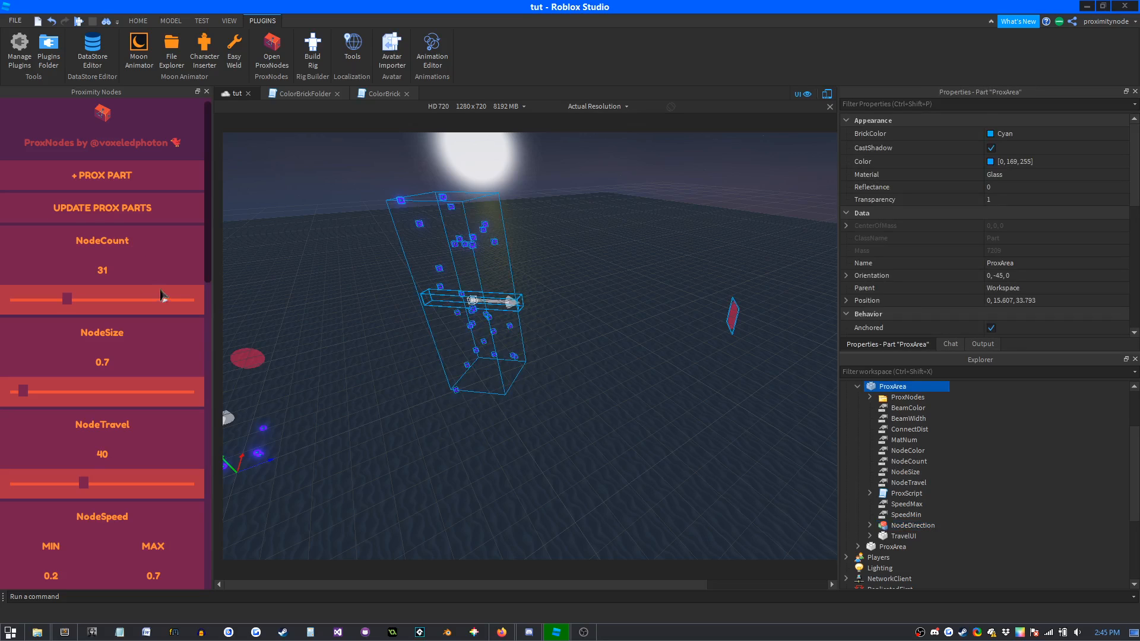
click(86, 212)
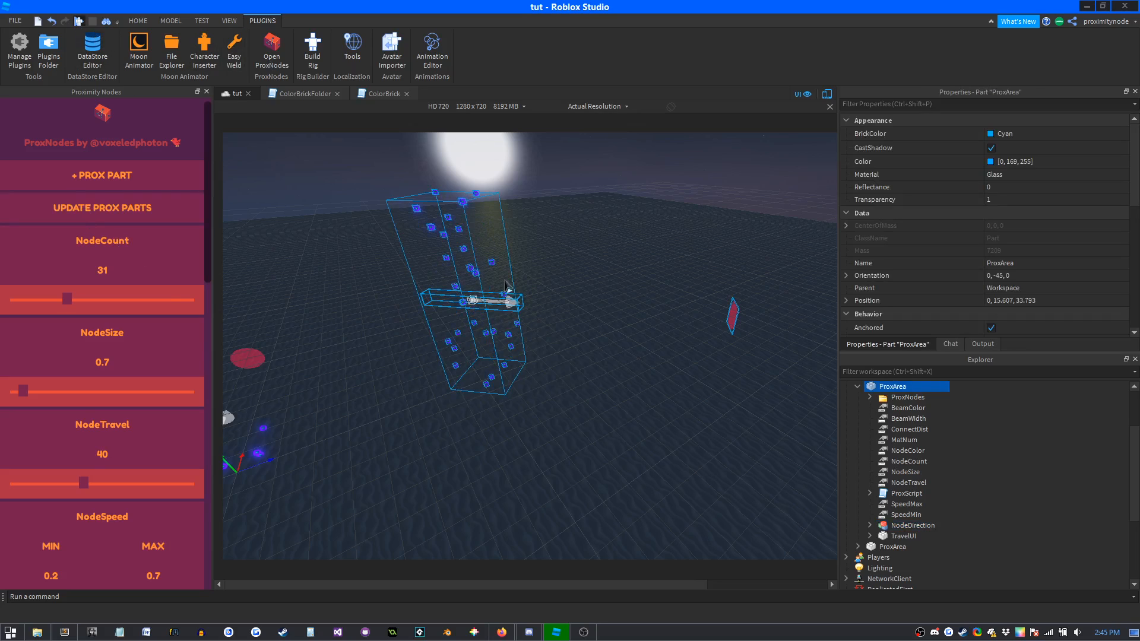
Start a play-test and walk the character to the tall ProxArea to examine its moving nodes and connecting beams.
key(F5)
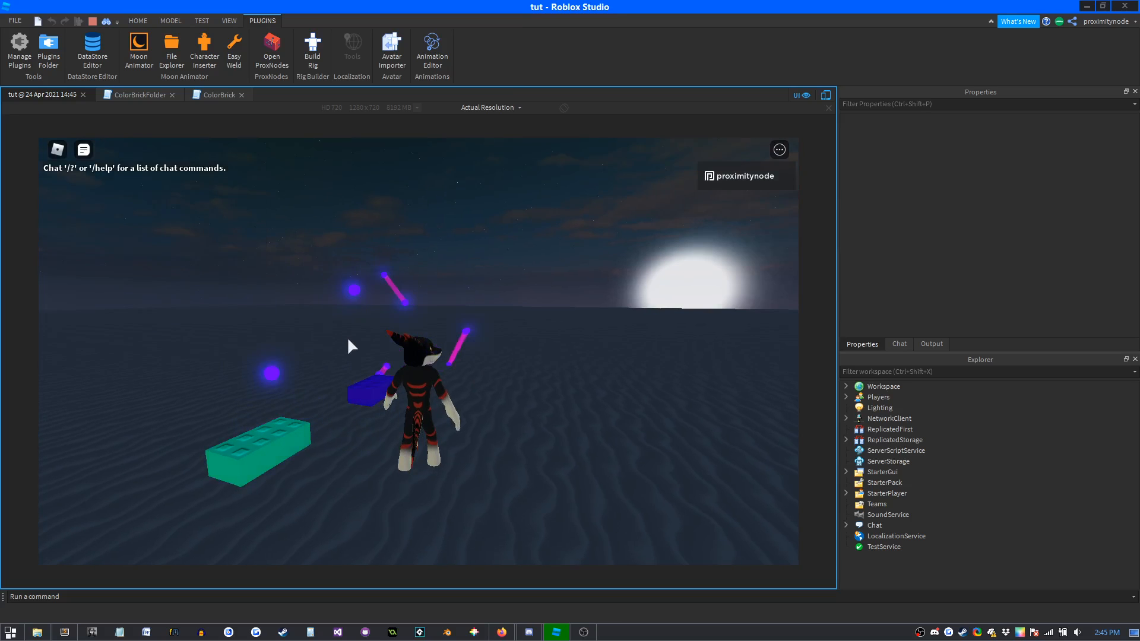
right_drag(532, 408, 520, 362)
key(w)
right_drag(612, 333, 606, 336)
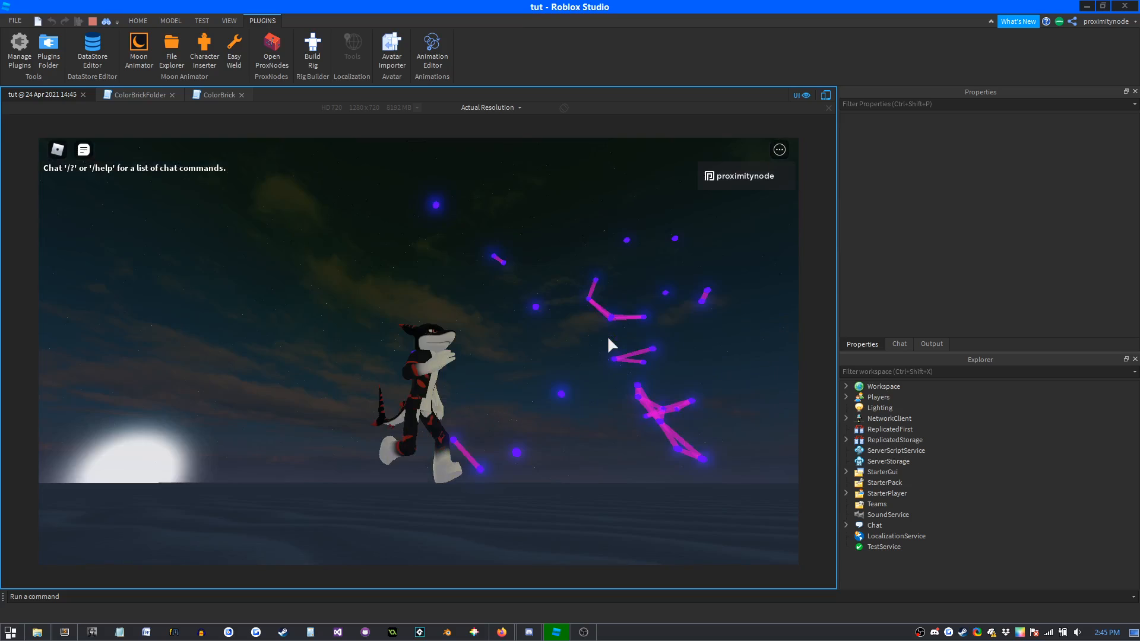
key(w)
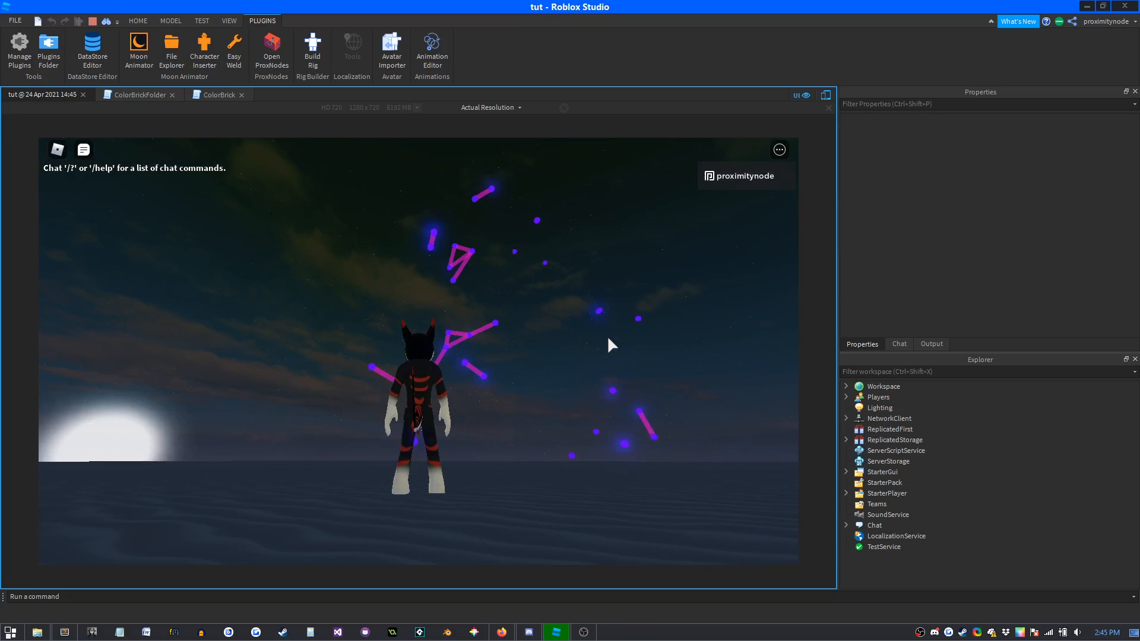
right_drag(607, 336, 596, 340)
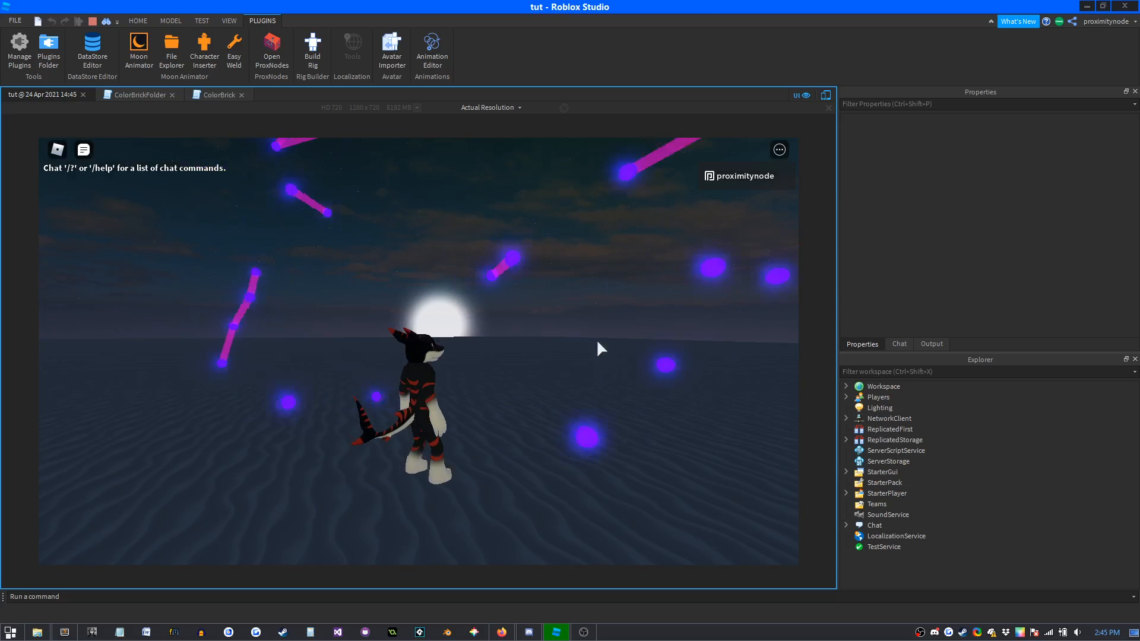
key(w)
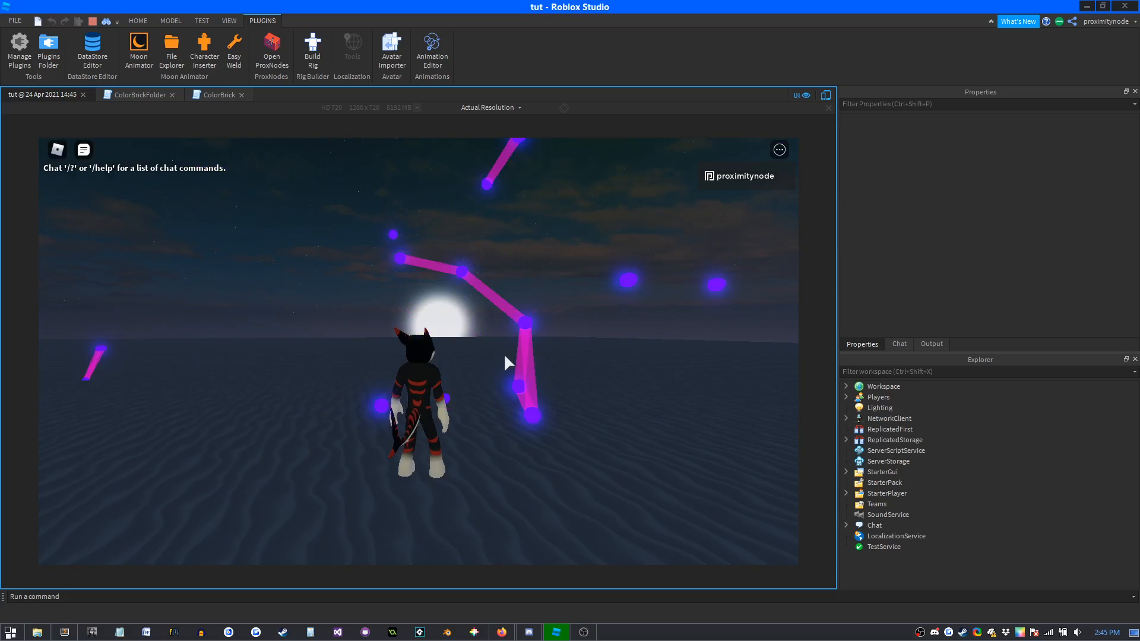
Walk the character back toward the smaller ProxArea and interact with the green brick beside the blue one.
key(d)
key(a)
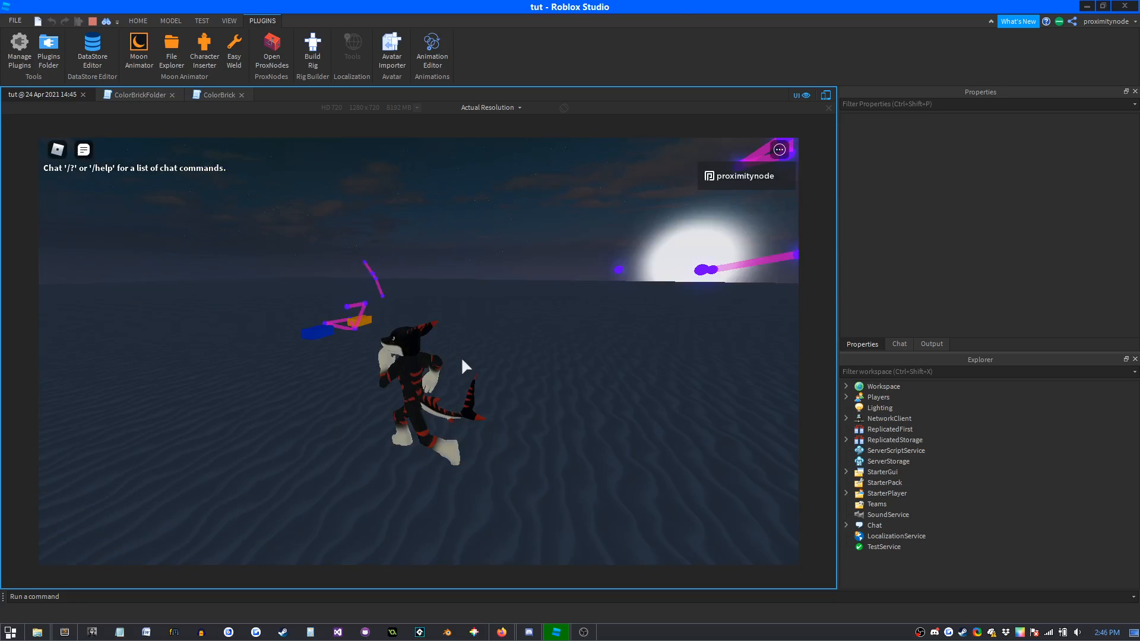
key(w)
right_drag(461, 359, 461, 359)
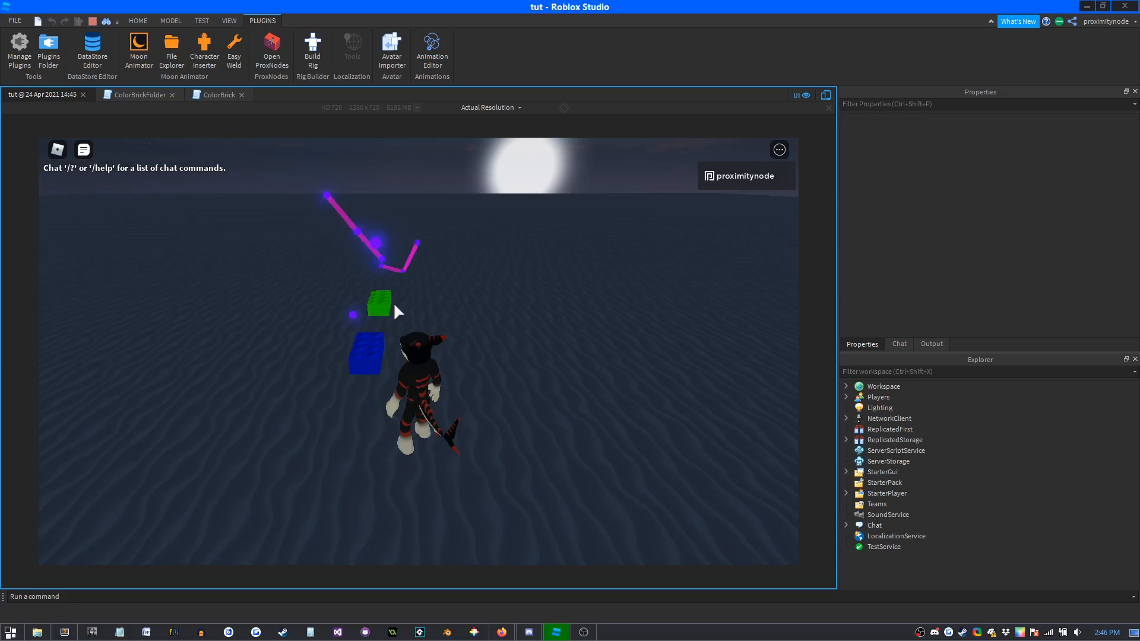
click(376, 307)
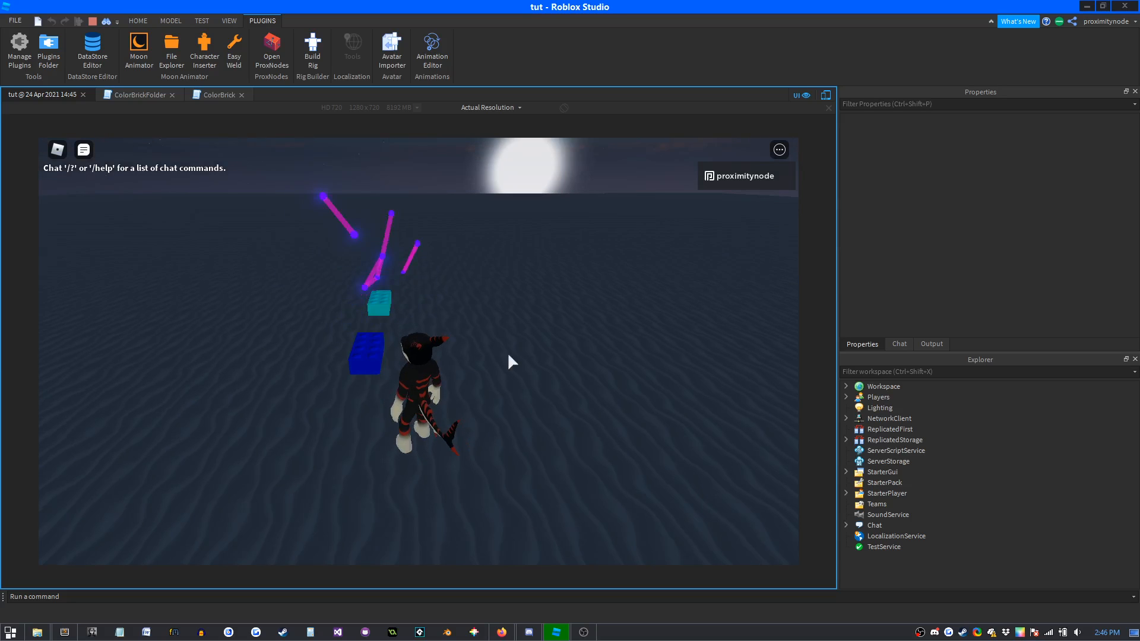
Walk the character around the tall ProxArea to examine its nodes and beams, and end the play-test.
key(w)
right_drag(521, 355, 521, 355)
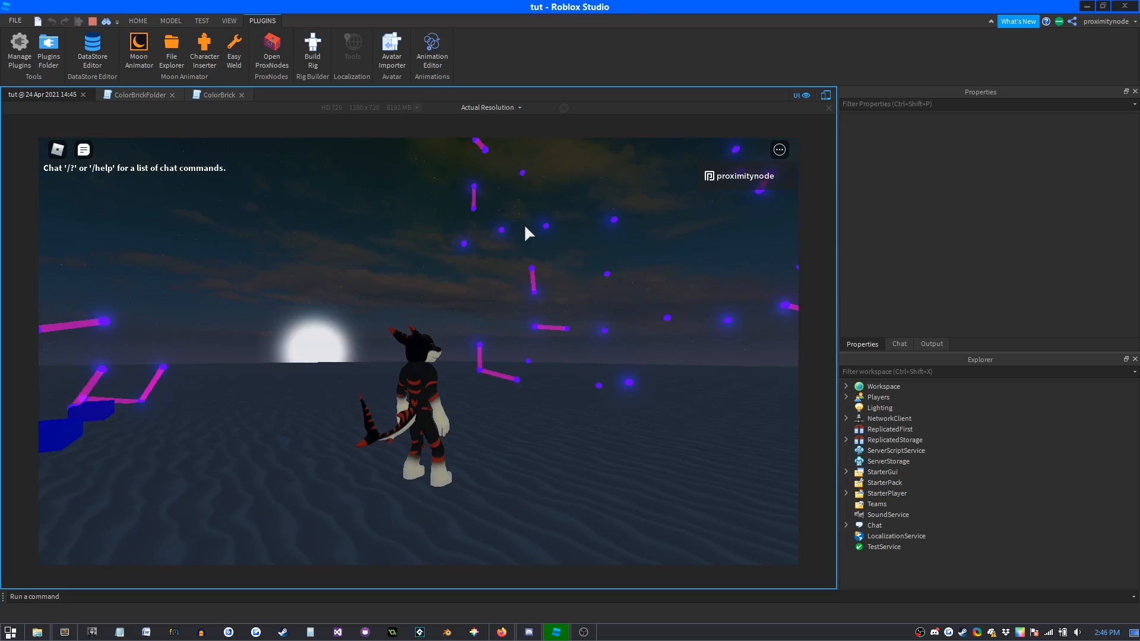
right_drag(555, 310, 556, 311)
key(w)
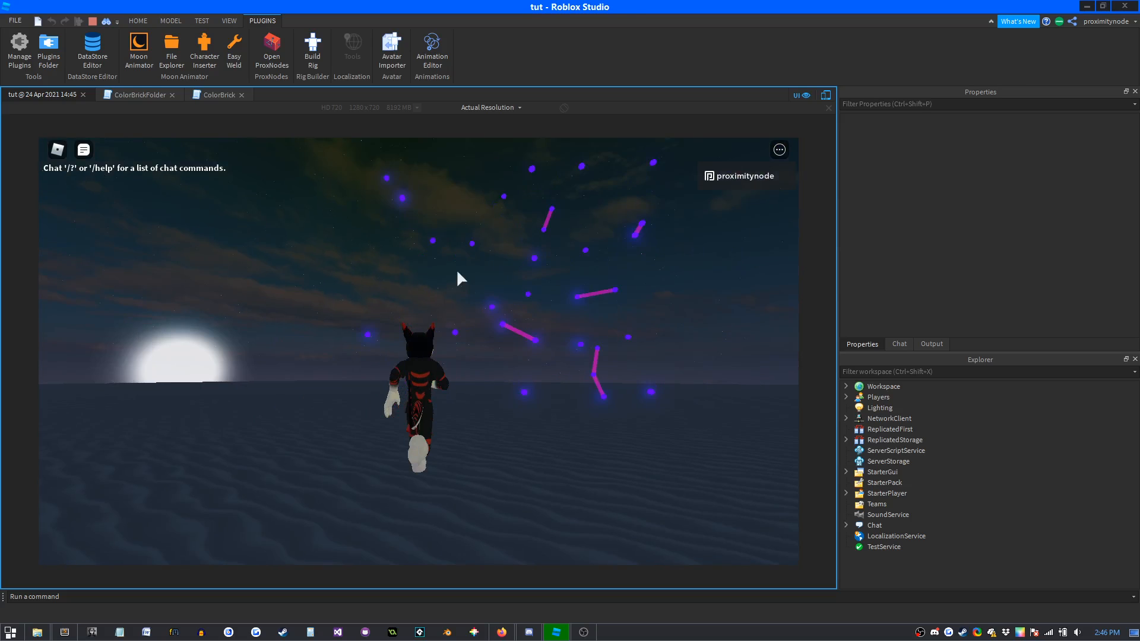
right_drag(415, 334, 451, 357)
key(w)
key(w)
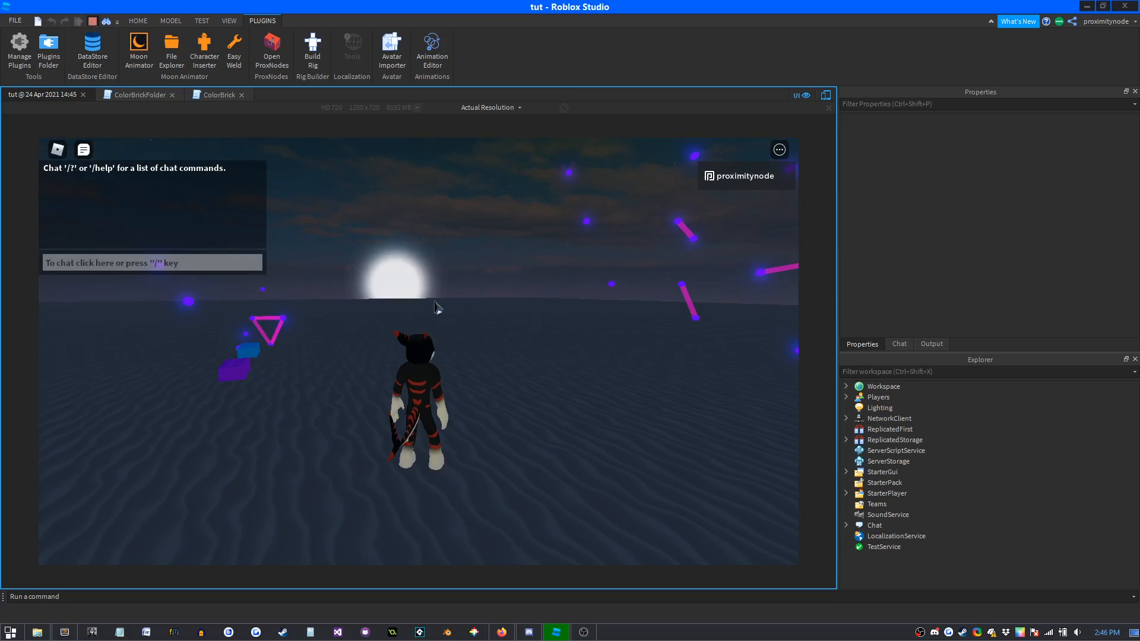
key(shift+F5)
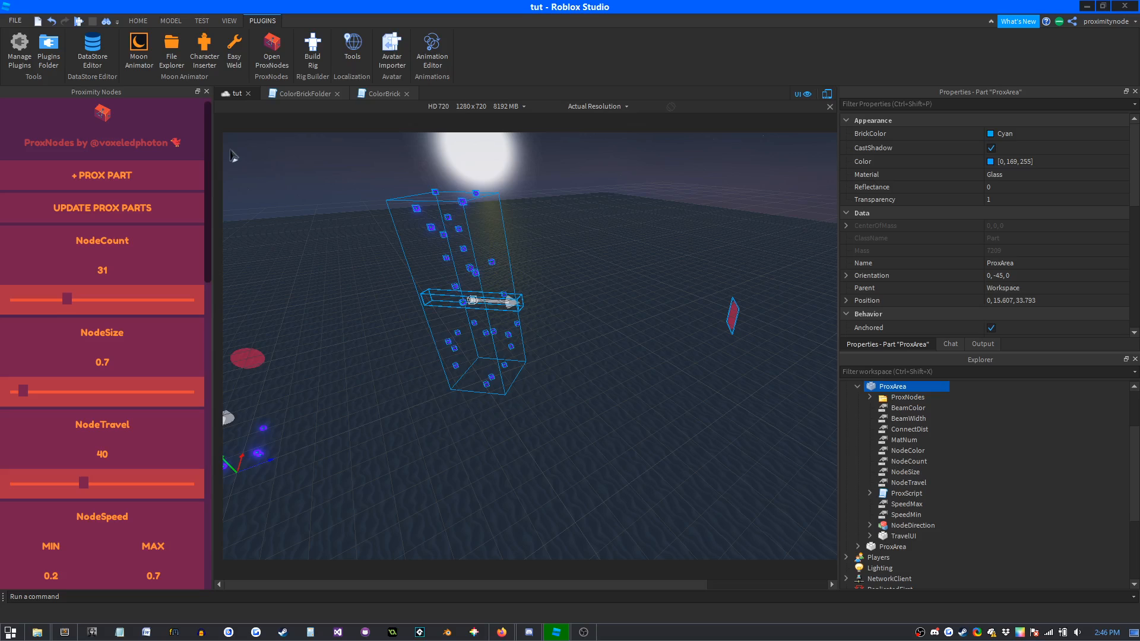
Insert a Tool object into the Workspace.
right_drag(560, 272, 555, 263)
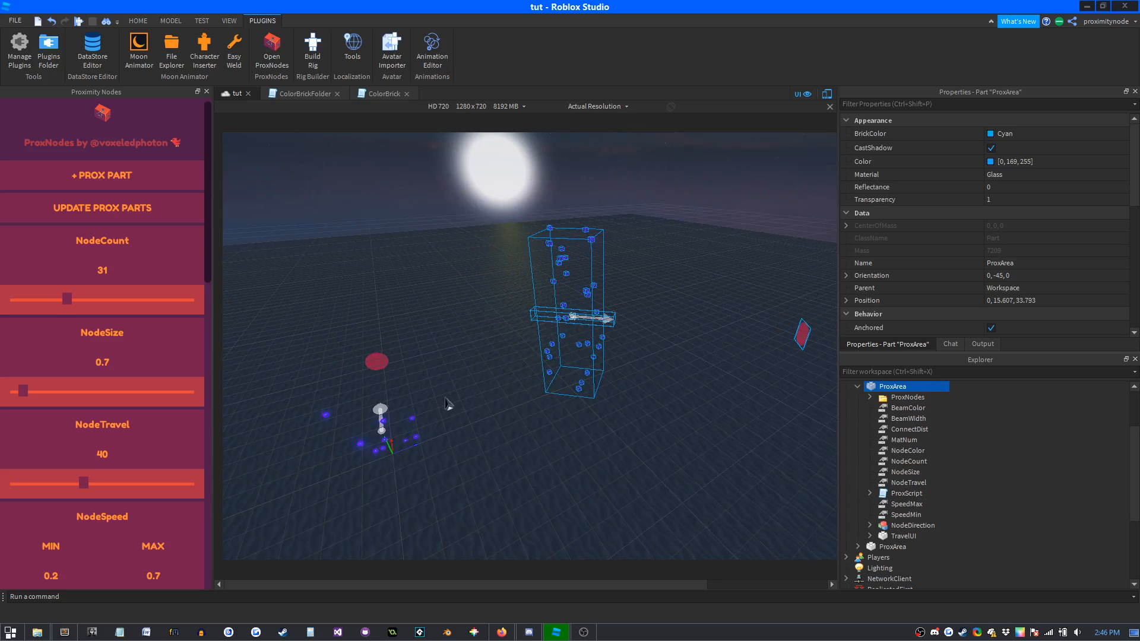
right_drag(449, 403, 450, 404)
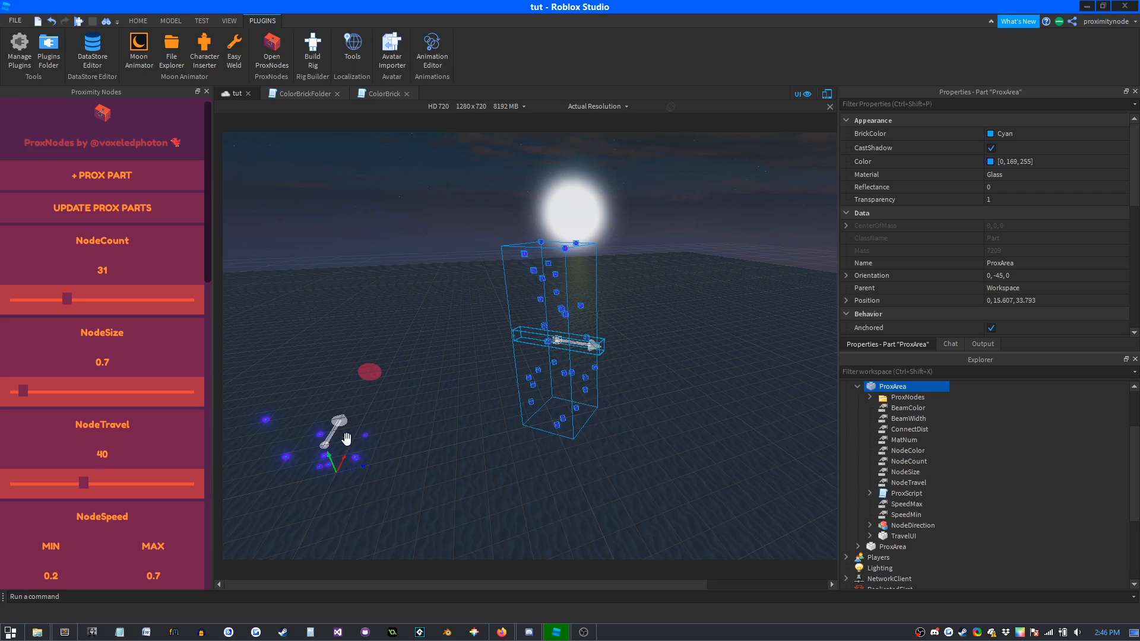
middle_drag(427, 463, 514, 465)
right_drag(514, 465, 516, 463)
scroll(515, 463, up, 3)
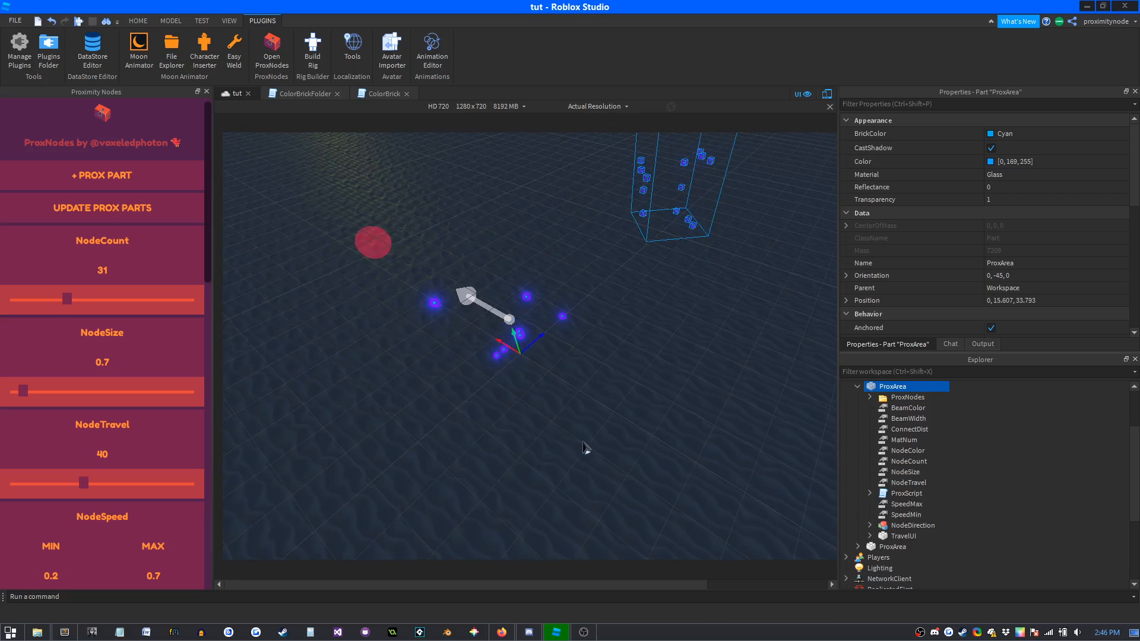
right_drag(585, 453, 603, 437)
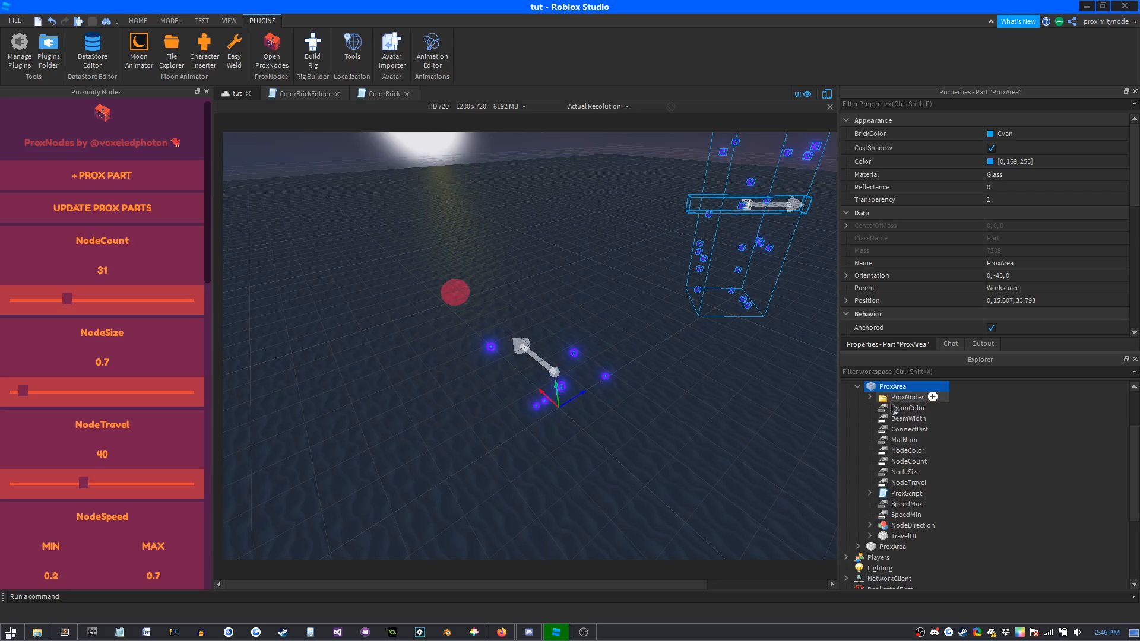
scroll(921, 392, up, 3)
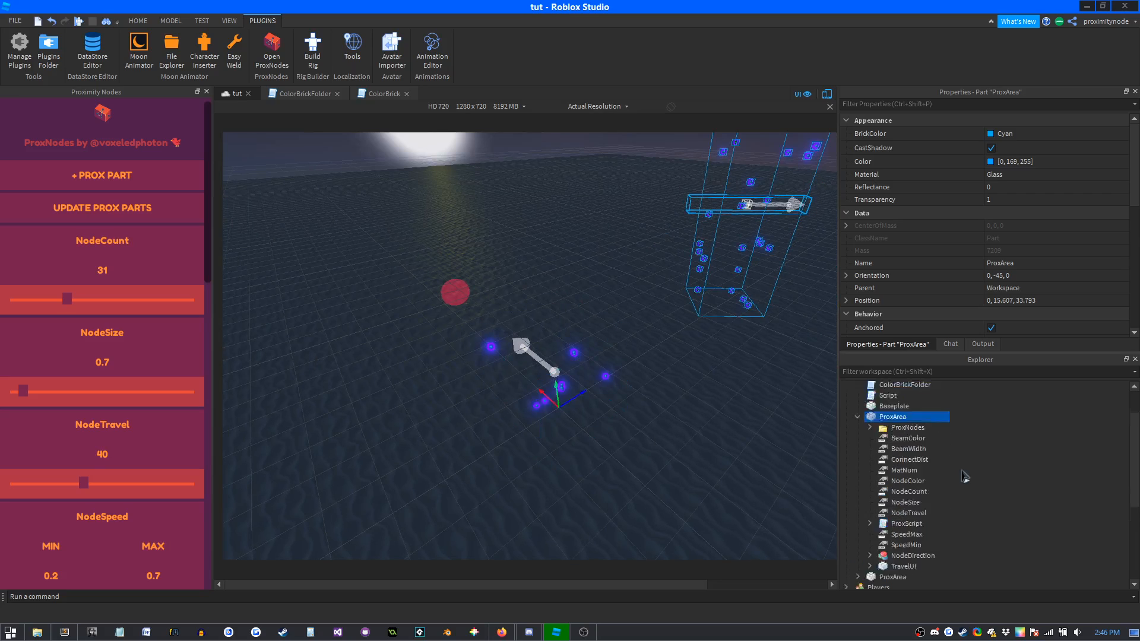
click(908, 385)
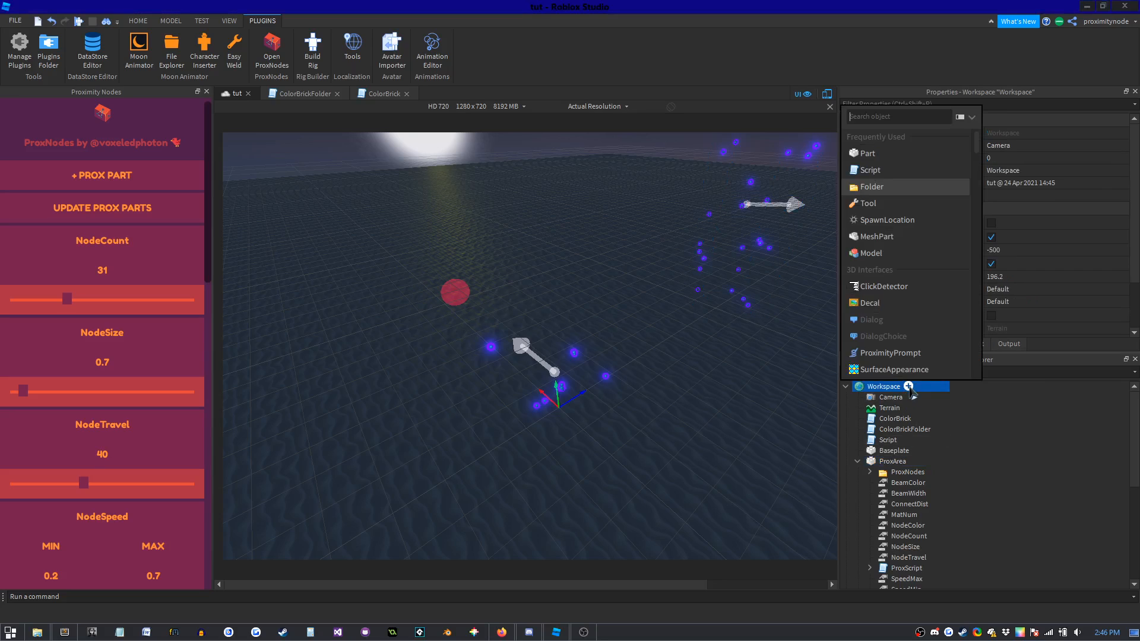
click(865, 207)
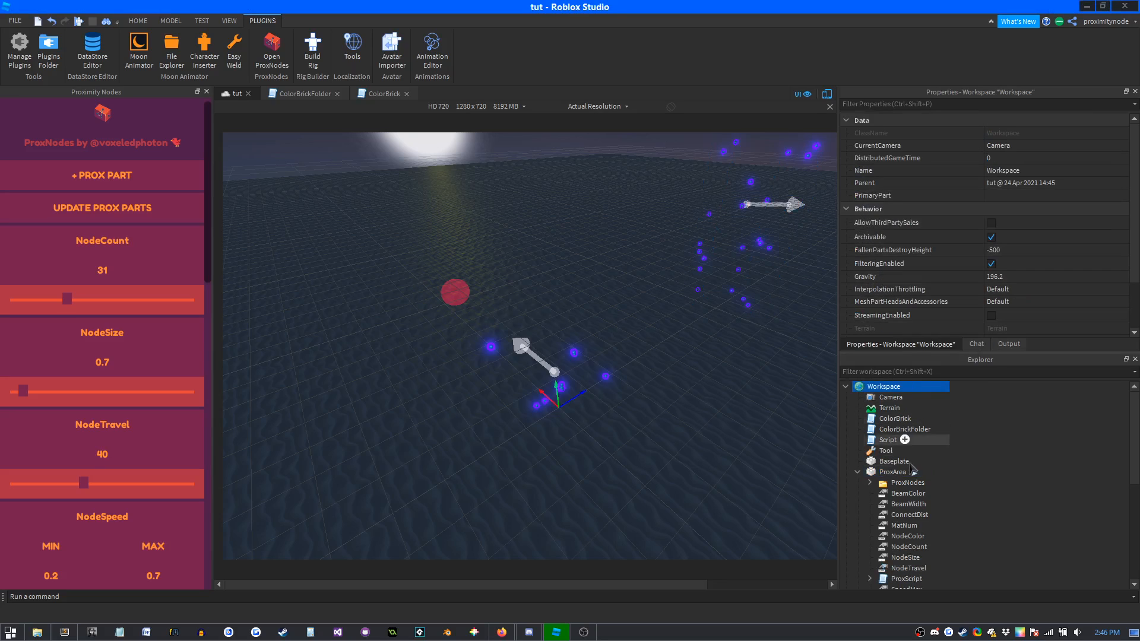
Identify the smaller of the two ProxAreas and reparent it to the Tool.
click(885, 451)
mouse_move(888, 475)
mouse_down()
mouse_move(892, 457)
mouse_move(891, 476)
mouse_up()
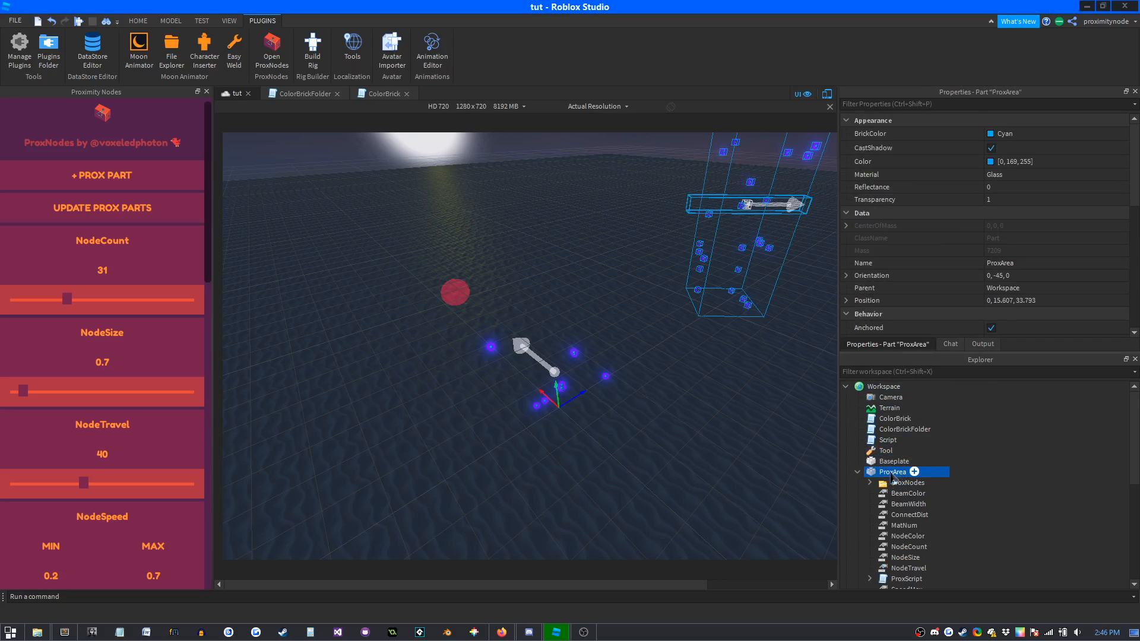
scroll(897, 459, down, 2)
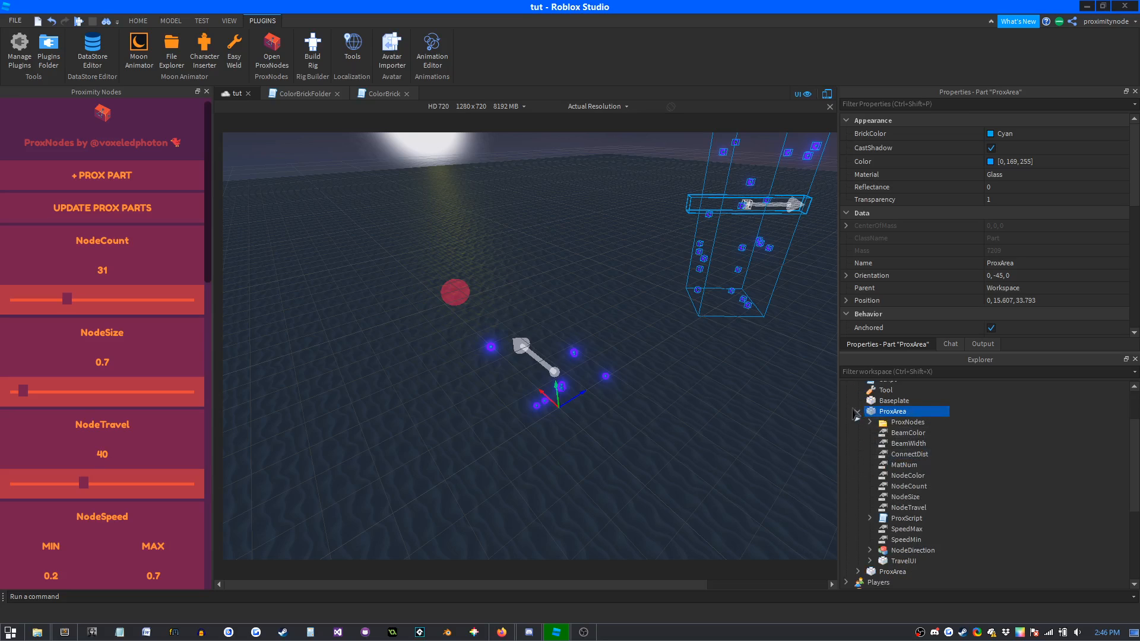
click(857, 413)
click(872, 424)
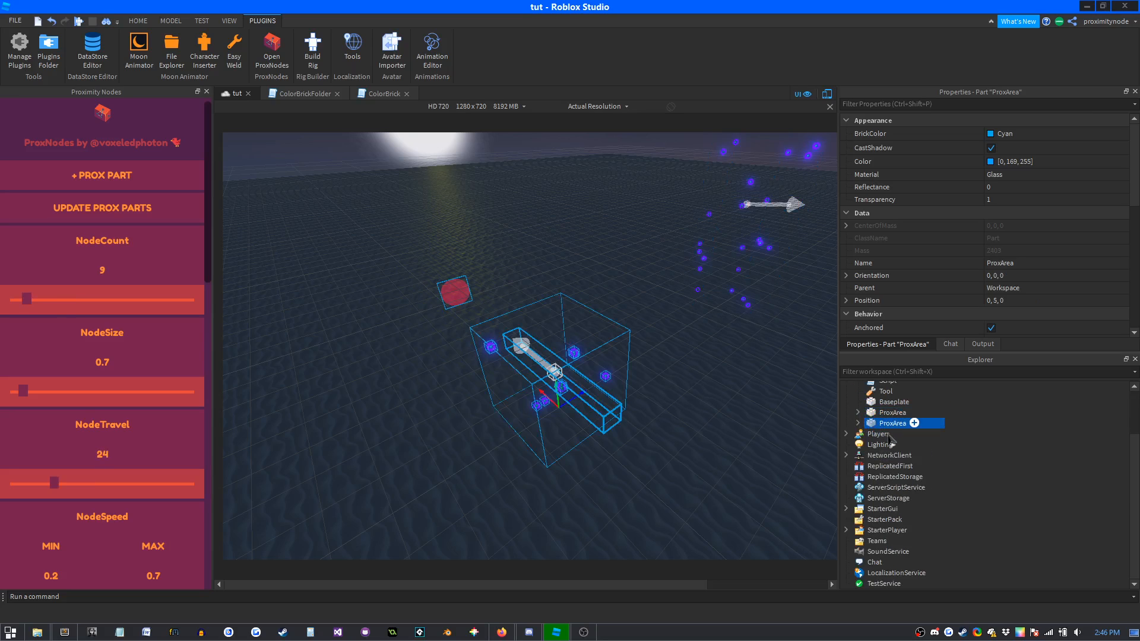
scroll(892, 442, up, 2)
drag(889, 483, 881, 451)
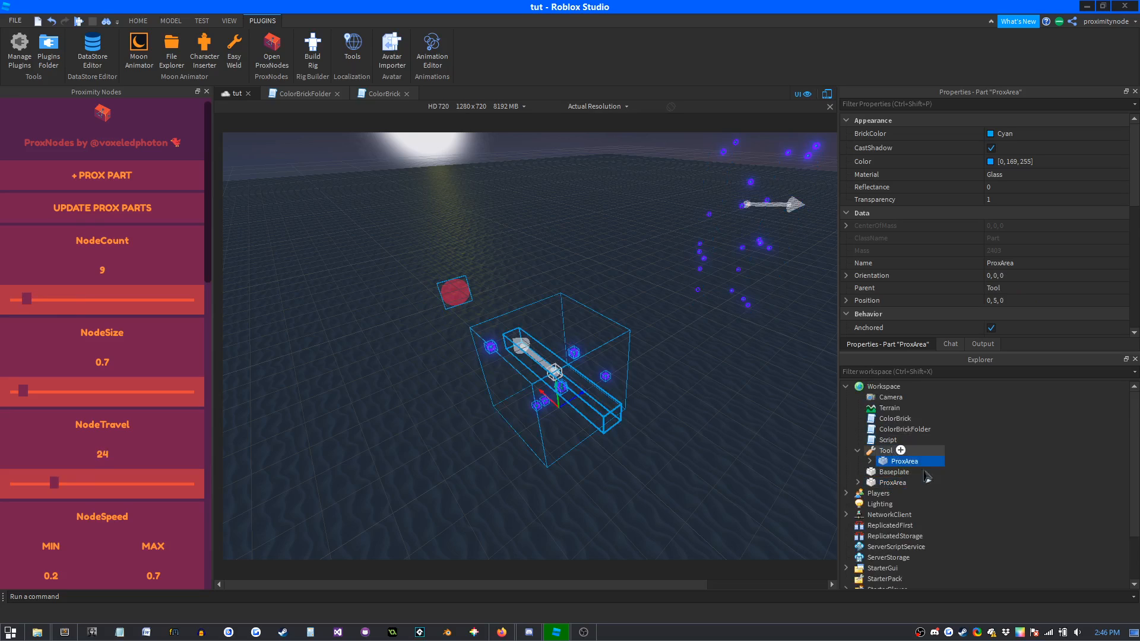
Rename the ProxArea inside the Tool as Handle.
click(884, 450)
click(903, 462)
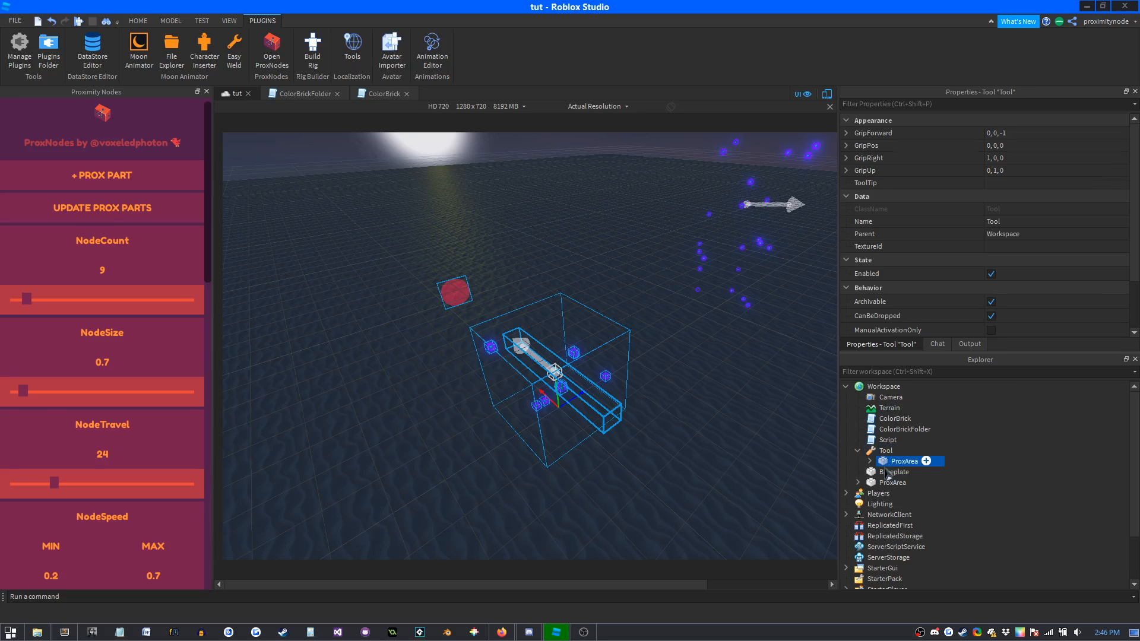
scroll(962, 237, down, 3)
scroll(962, 237, down, 5)
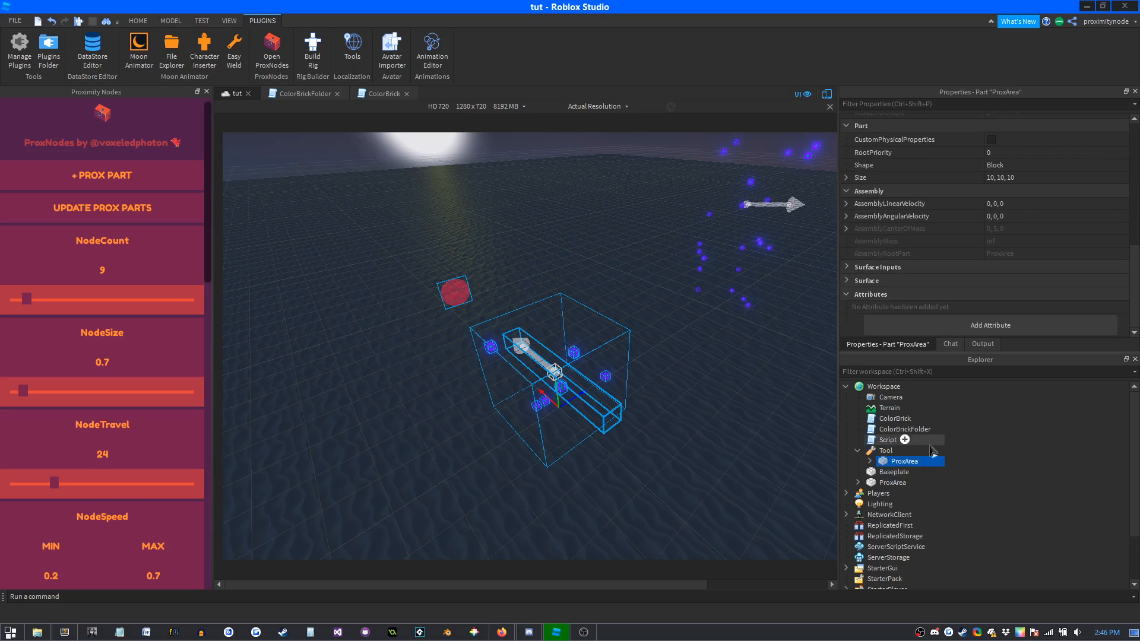
click(898, 463)
text(Handle)
key(Return)
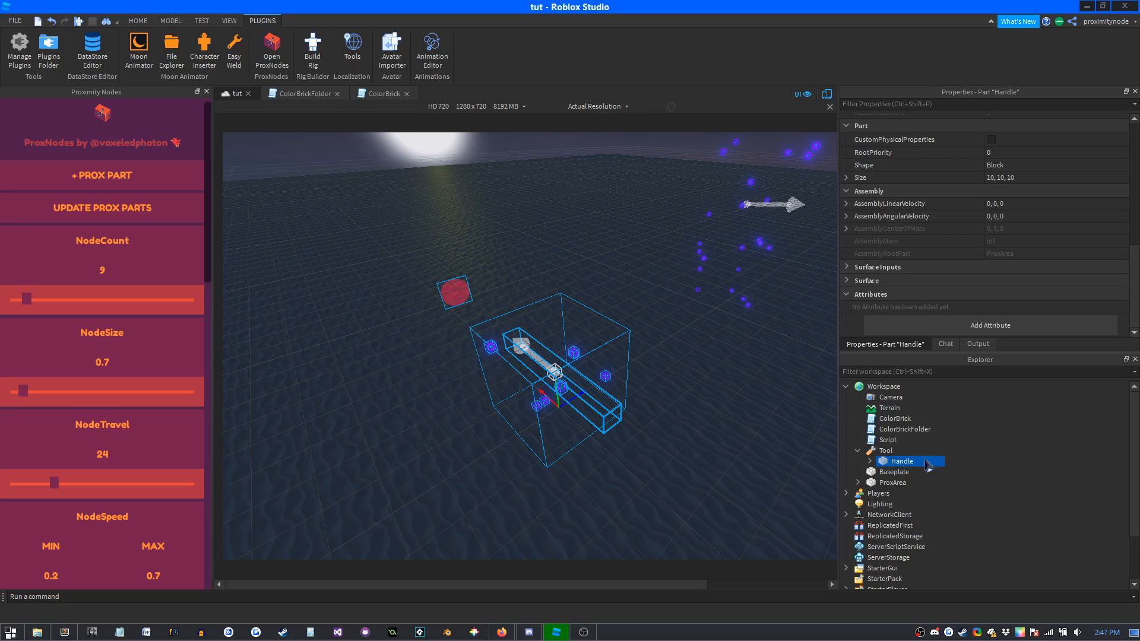
Undo the renaming of the ProxArea inside the Tool.
drag(927, 464, 883, 454)
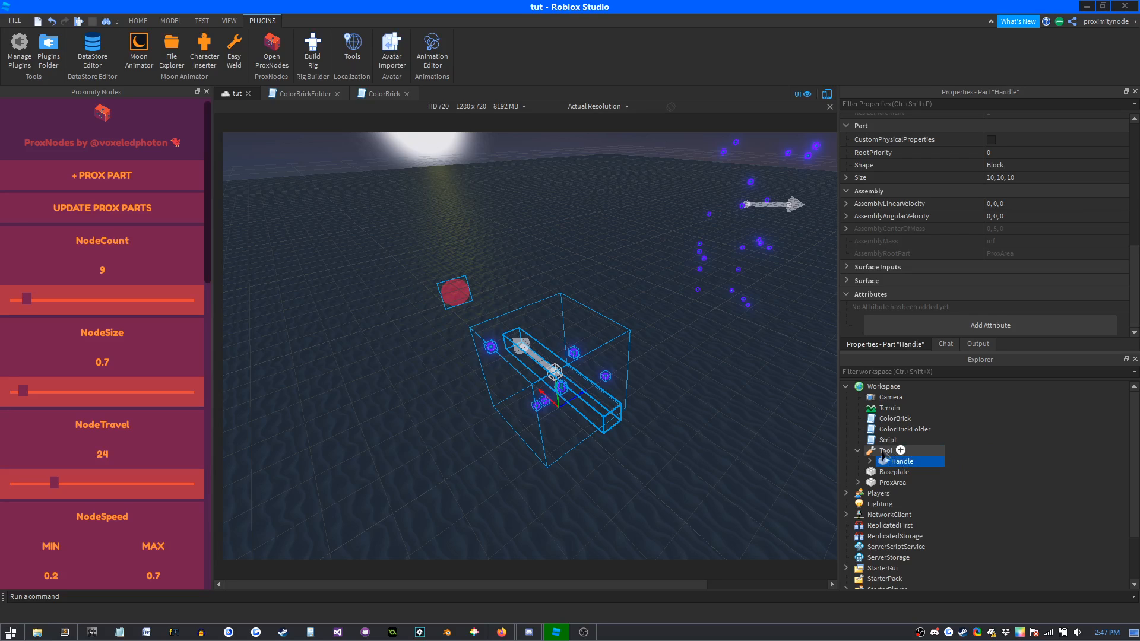
drag(883, 454, 892, 469)
key(ctrl+z)
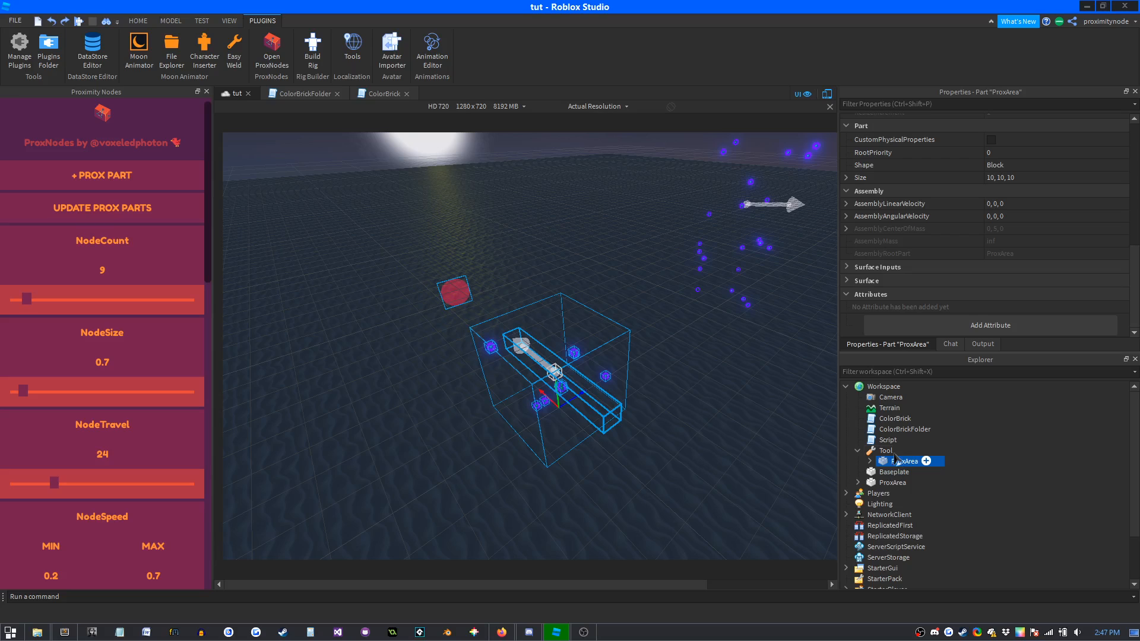
Insert a Part into the Tool and rename it Handle.
click(887, 451)
click(901, 450)
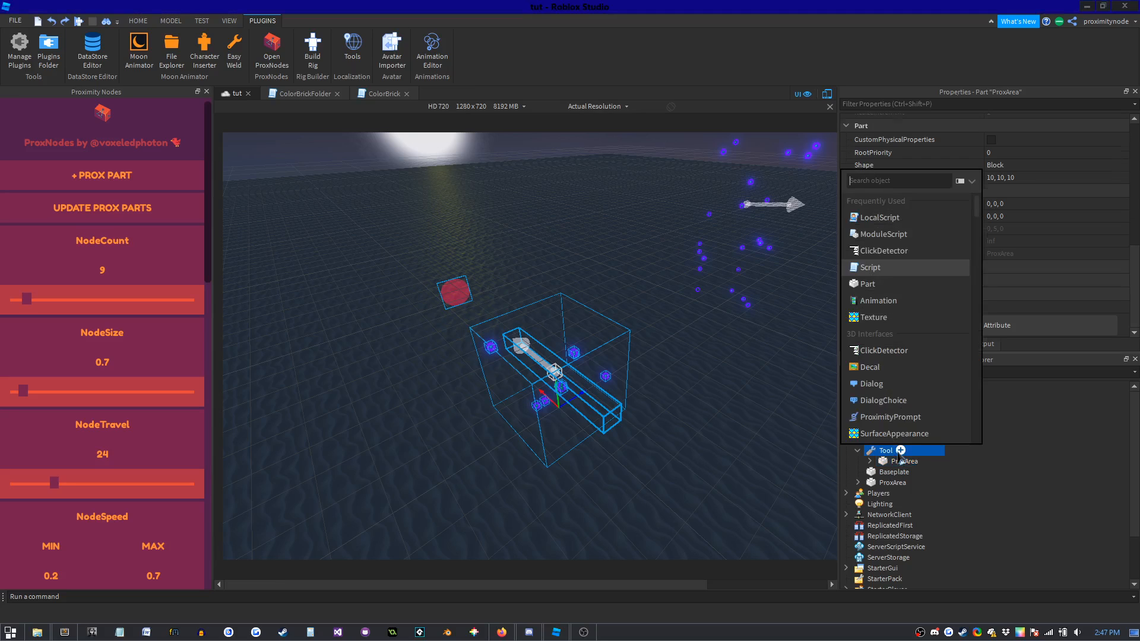
click(867, 284)
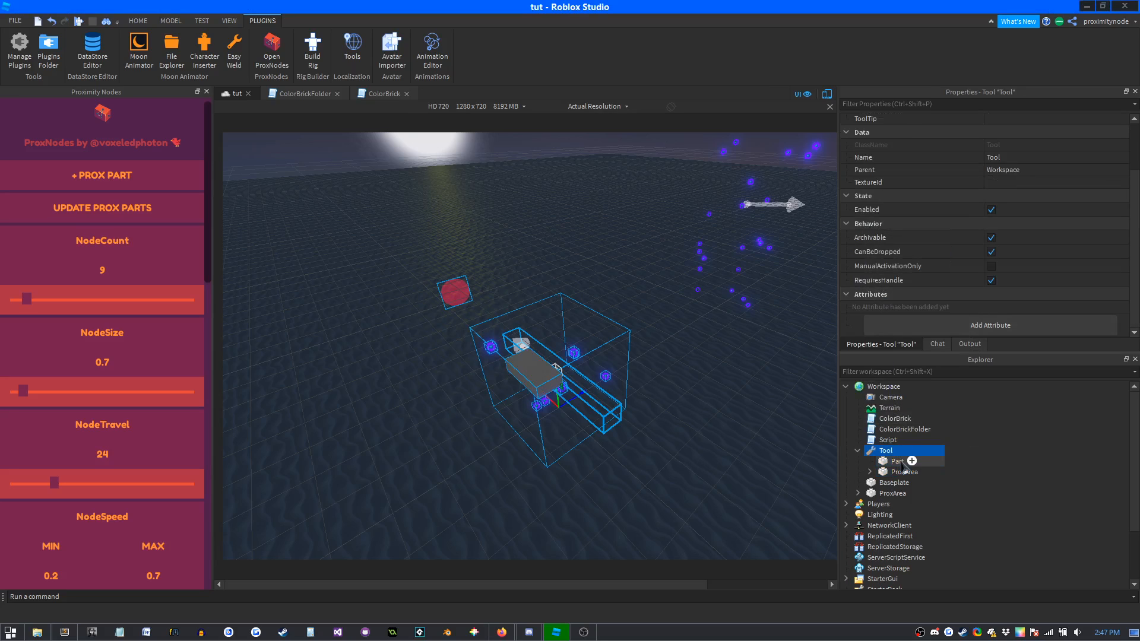
right_drag(712, 402, 712, 402)
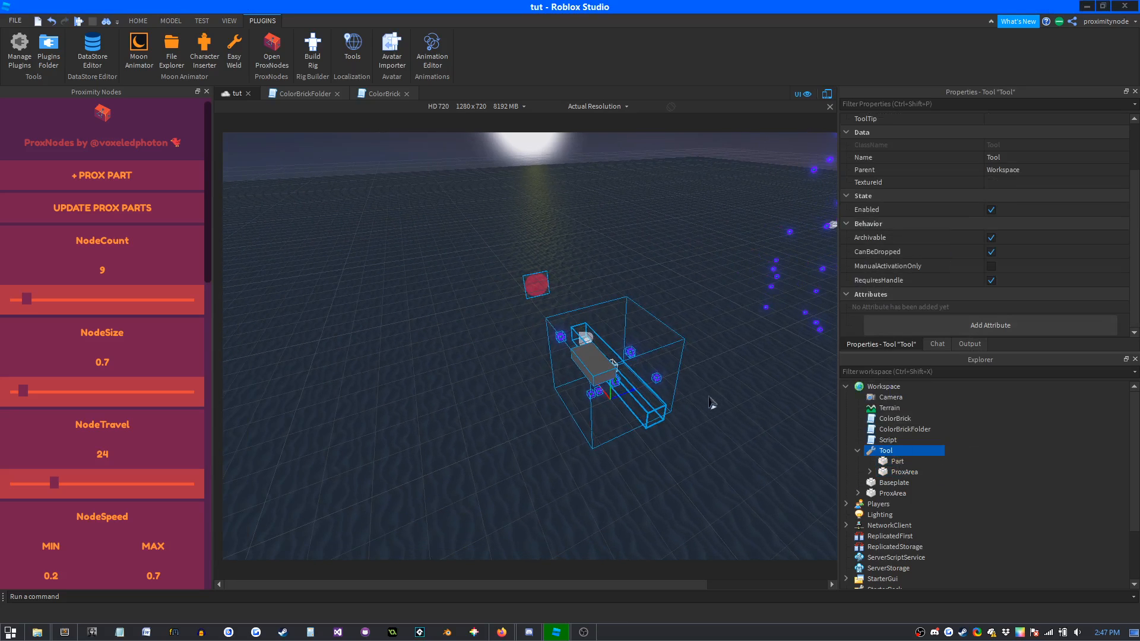
click(897, 461)
double_click(896, 462)
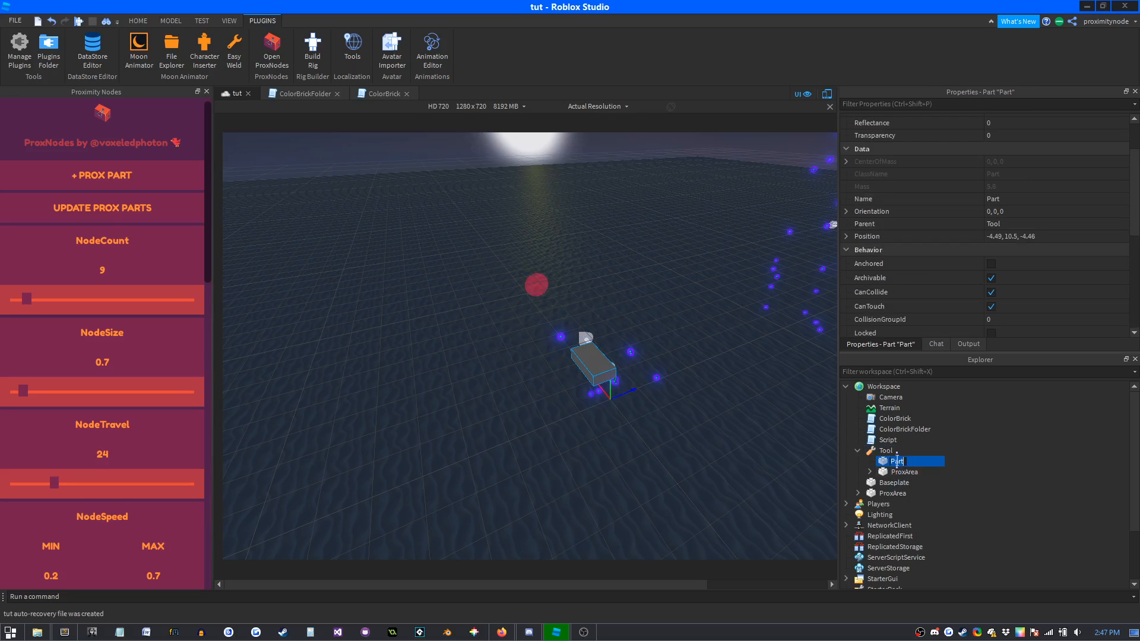
text(Handle)
key(Return)
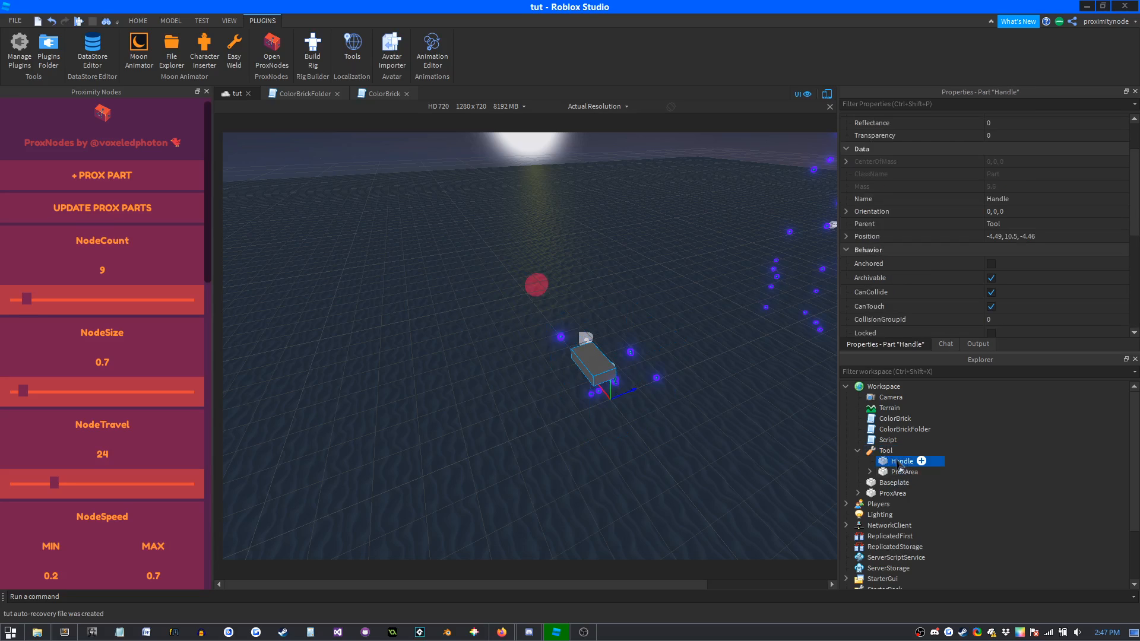
Try nesting the small ProxArea under the Handle and return it to directly under the Tool.
drag(902, 473, 902, 463)
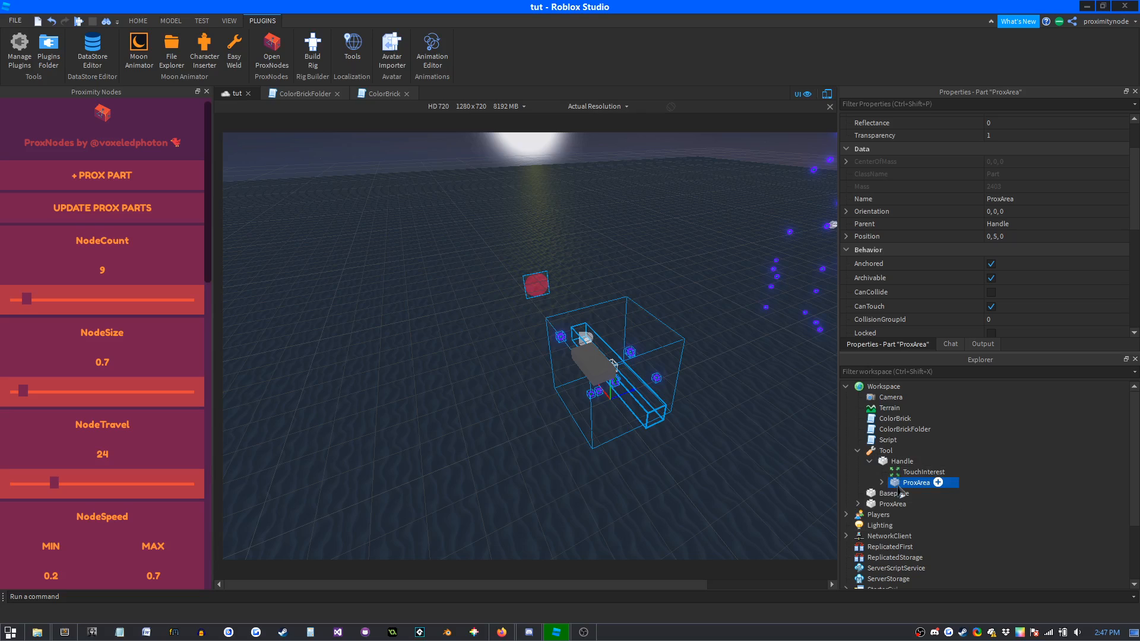
drag(901, 486, 884, 453)
Expand the ProxArea inside the Tool and insert a WeldConstraint into it.
click(870, 483)
scroll(1015, 503, down, 2)
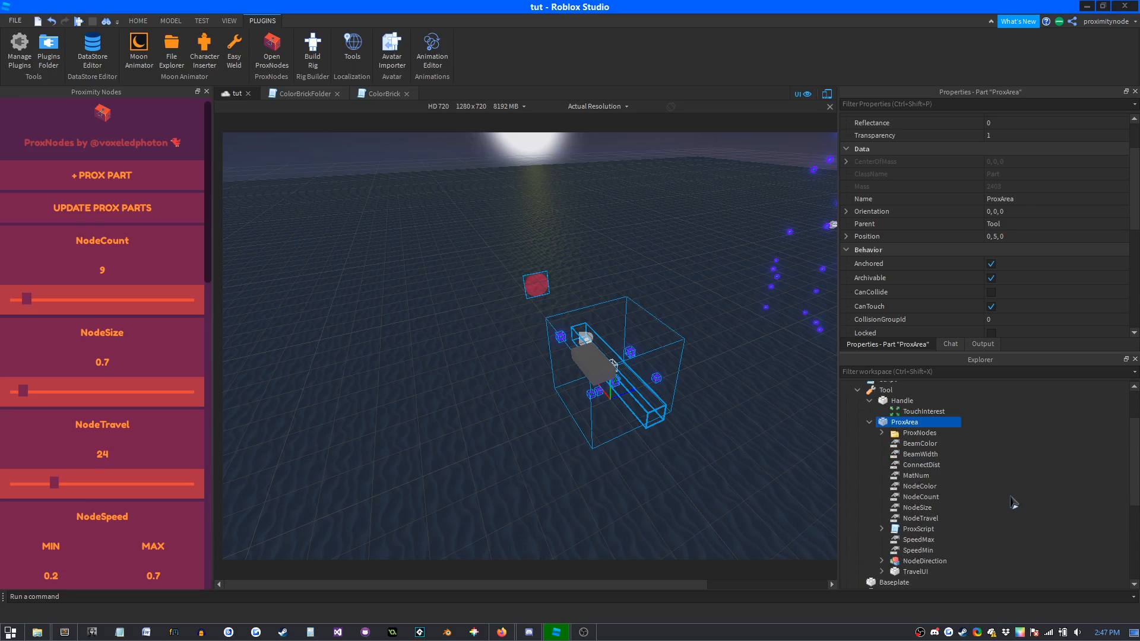
click(926, 422)
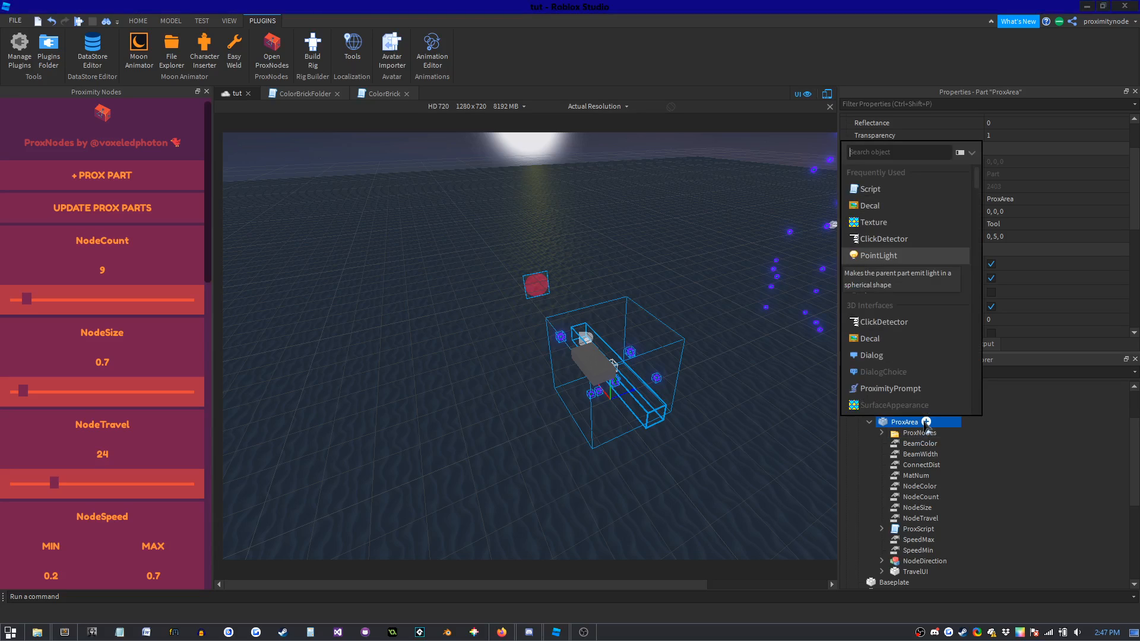
text(we)
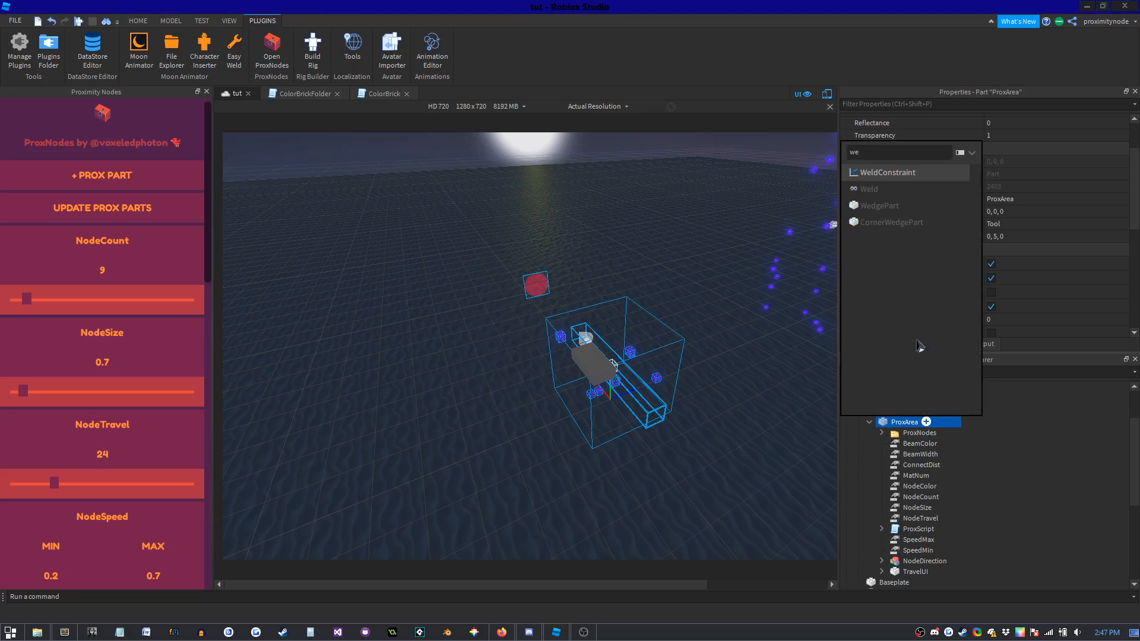
click(901, 173)
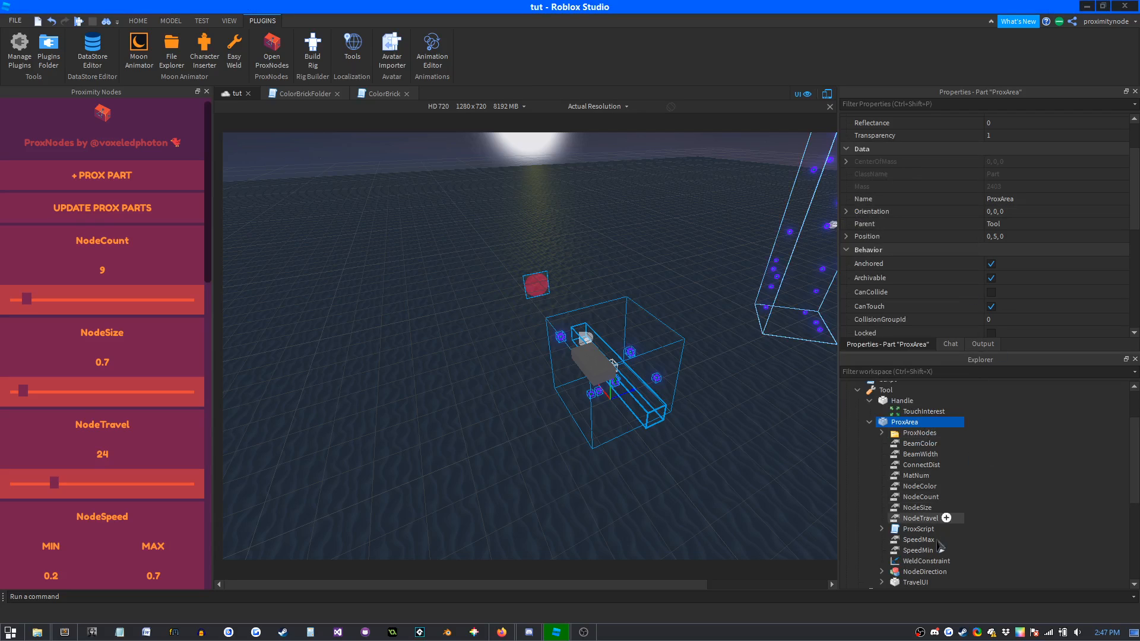
Assign the Tool's ProxArea as Part0 and the Handle as Part1 of the WeldConstraint.
scroll(923, 528, down, 1)
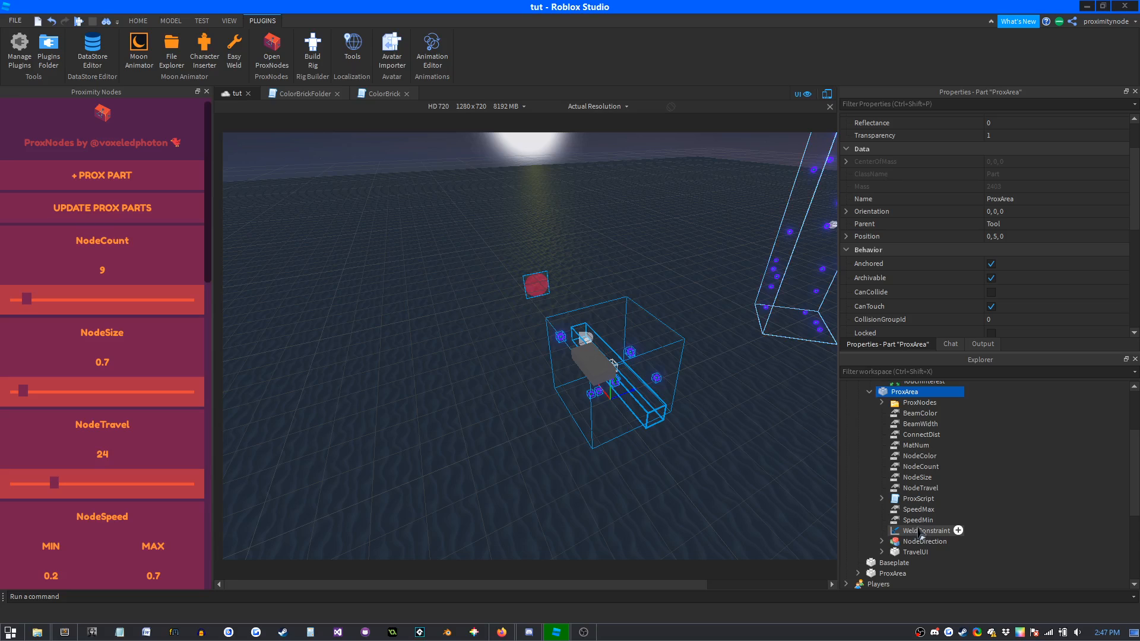
click(922, 532)
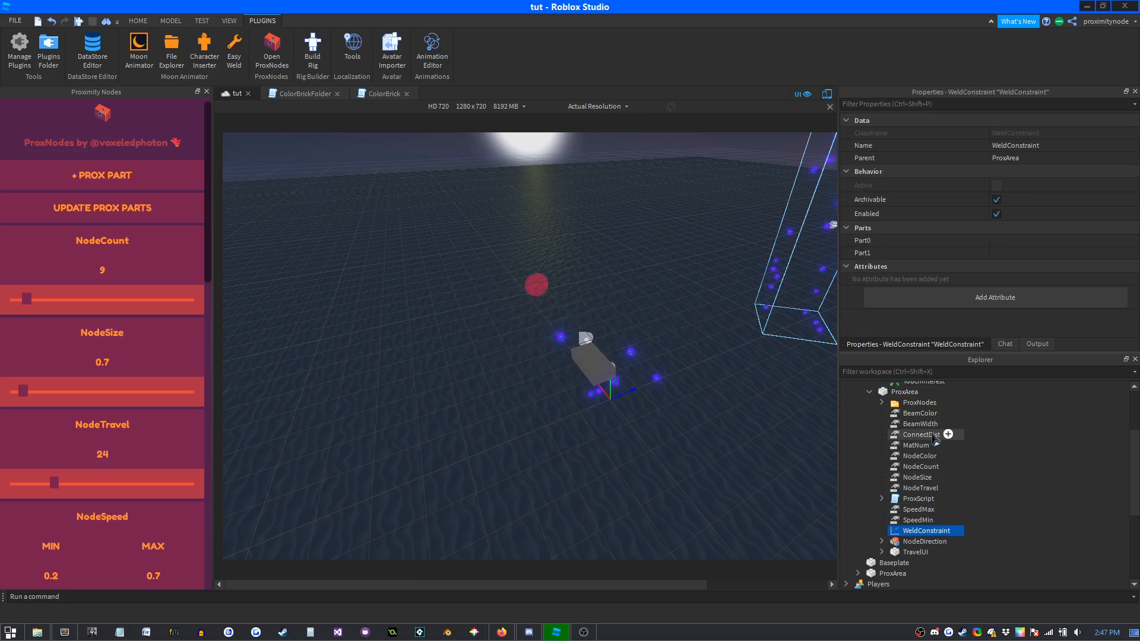
click(1008, 241)
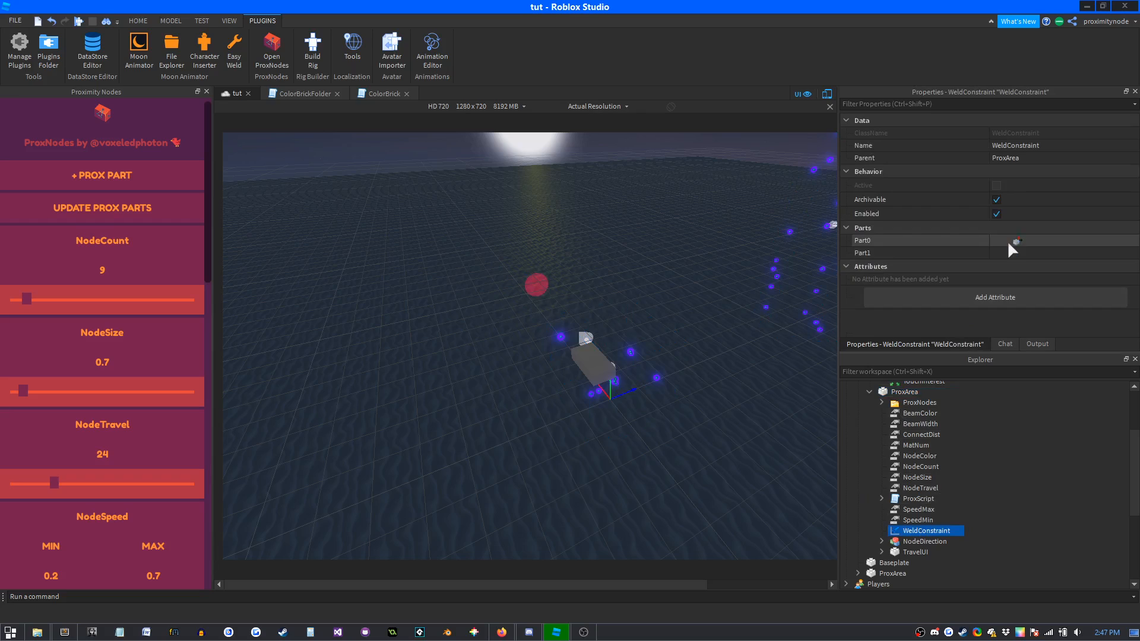
click(905, 393)
scroll(962, 457, up, 3)
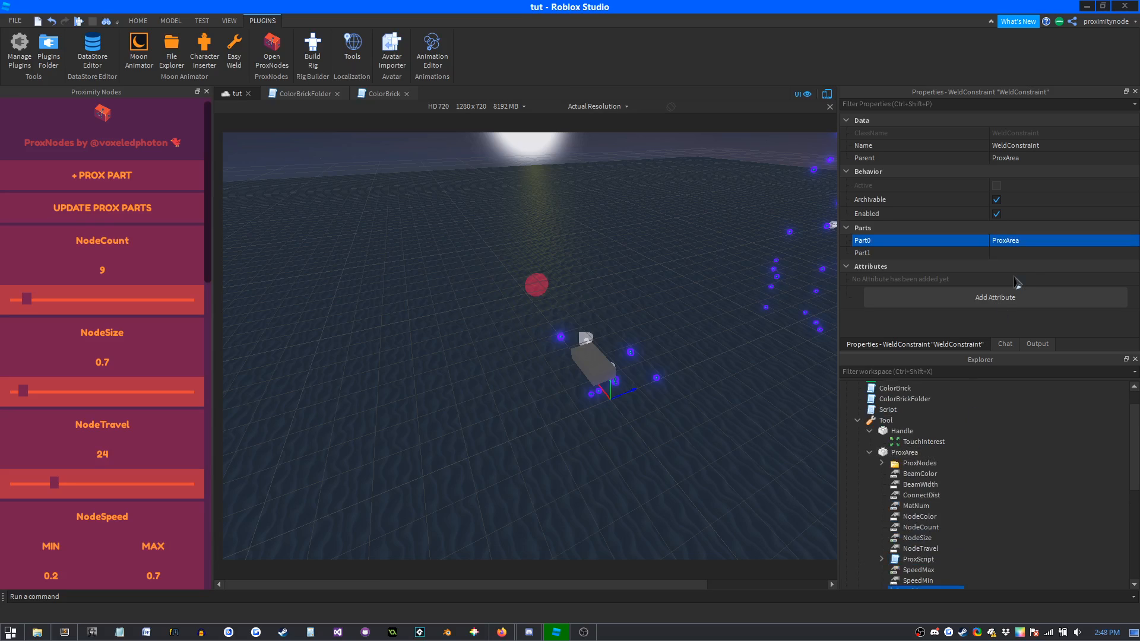
click(1020, 254)
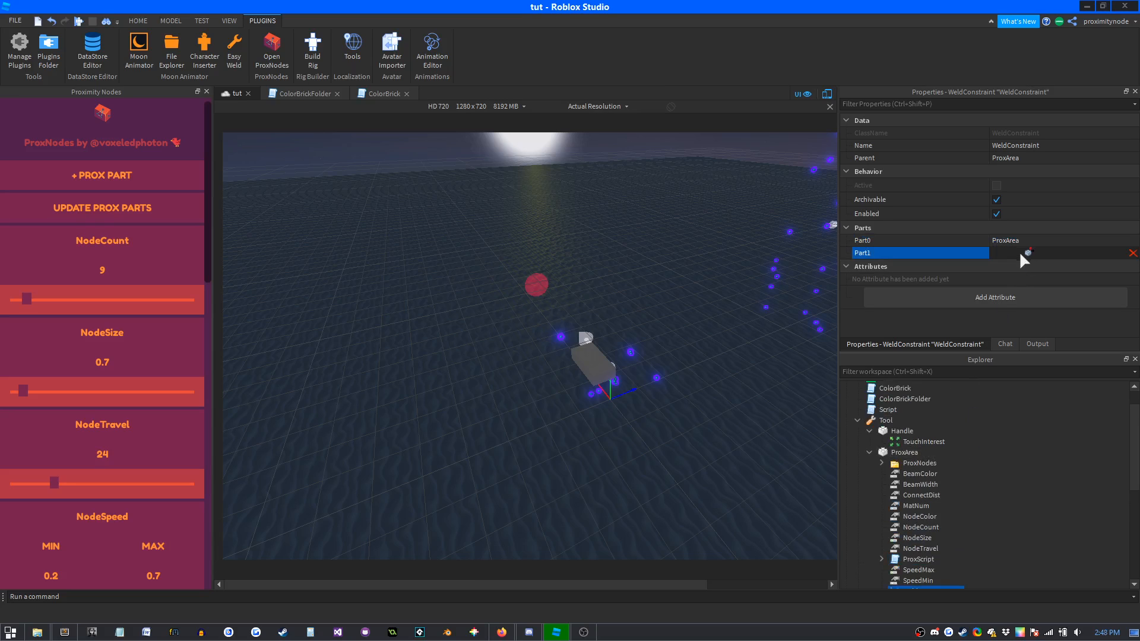
click(902, 431)
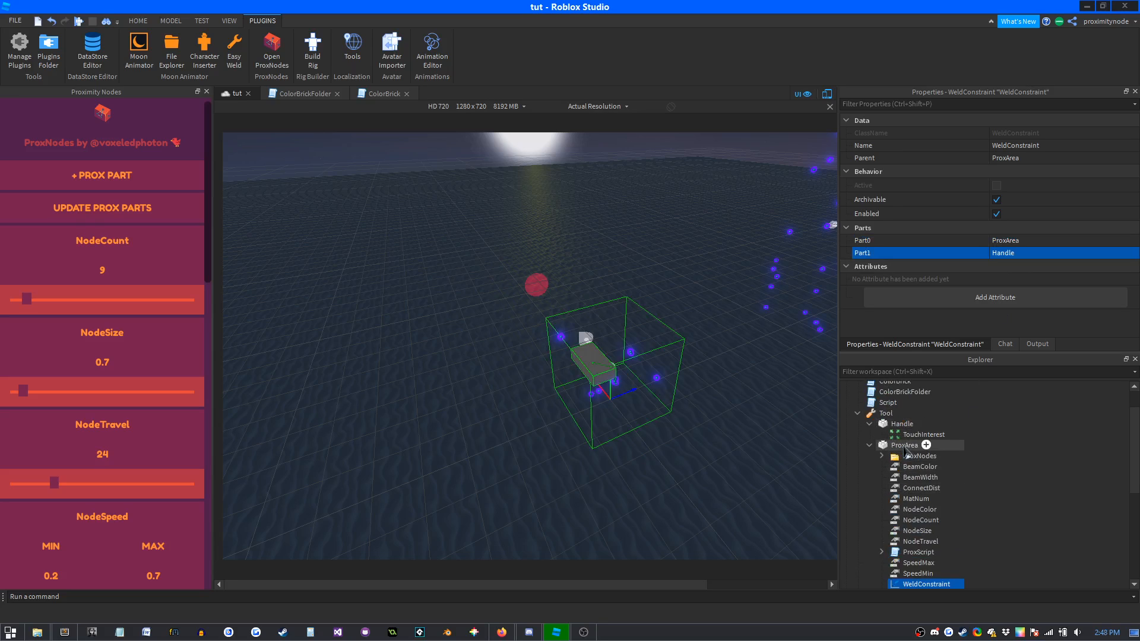
Turn off Anchored and CanTouch and turn on Massless for the ProxArea inside the Tool.
click(905, 446)
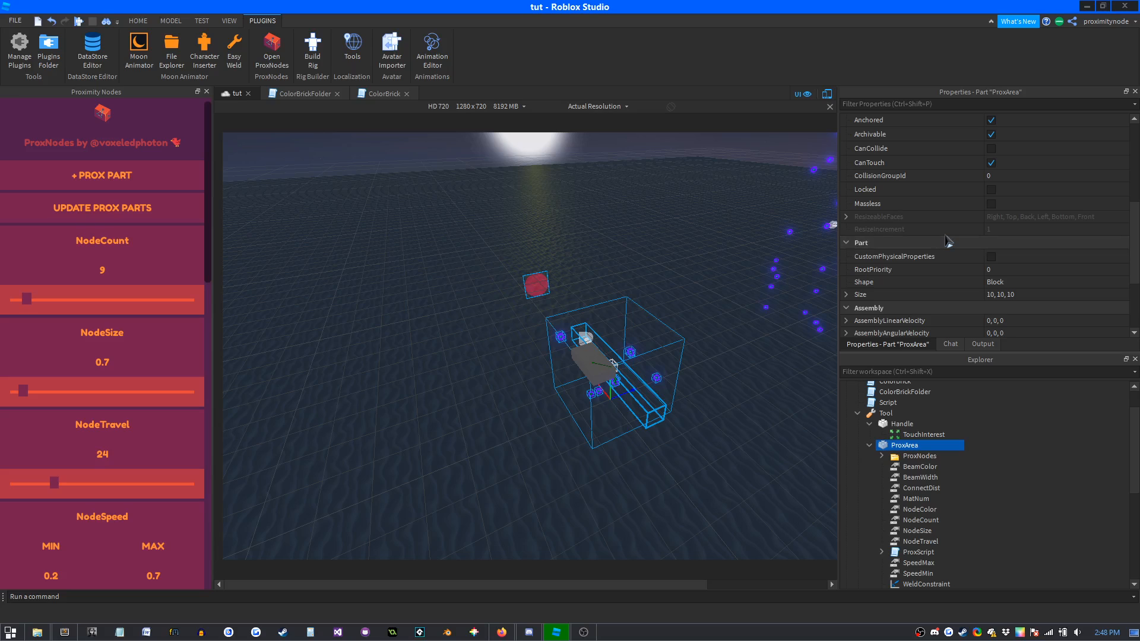
scroll(948, 240, up, 3)
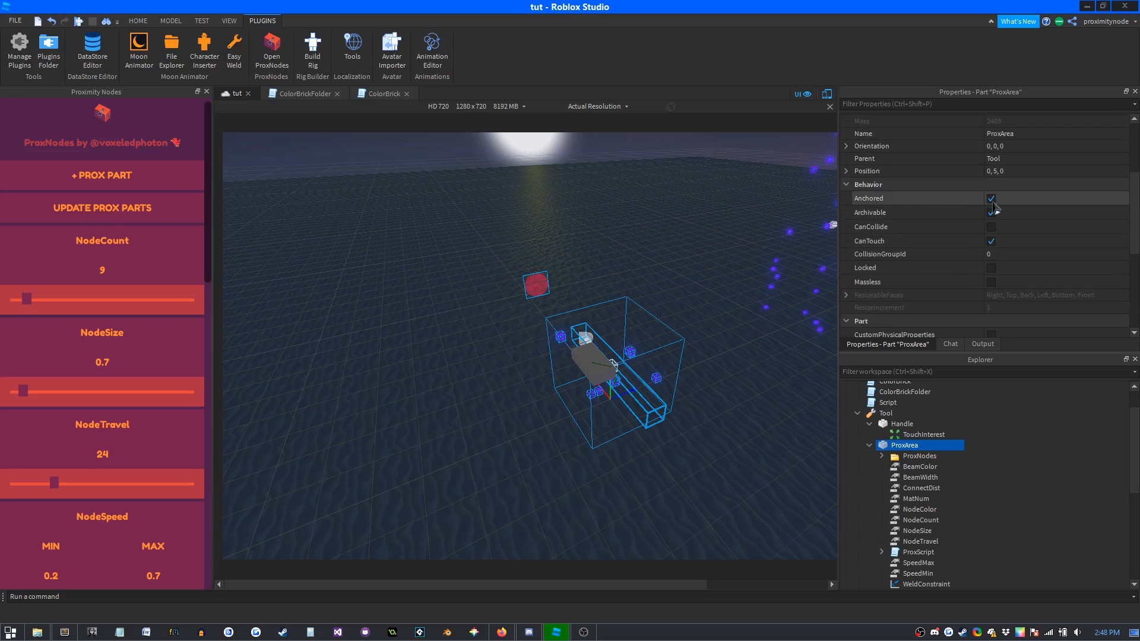
click(991, 200)
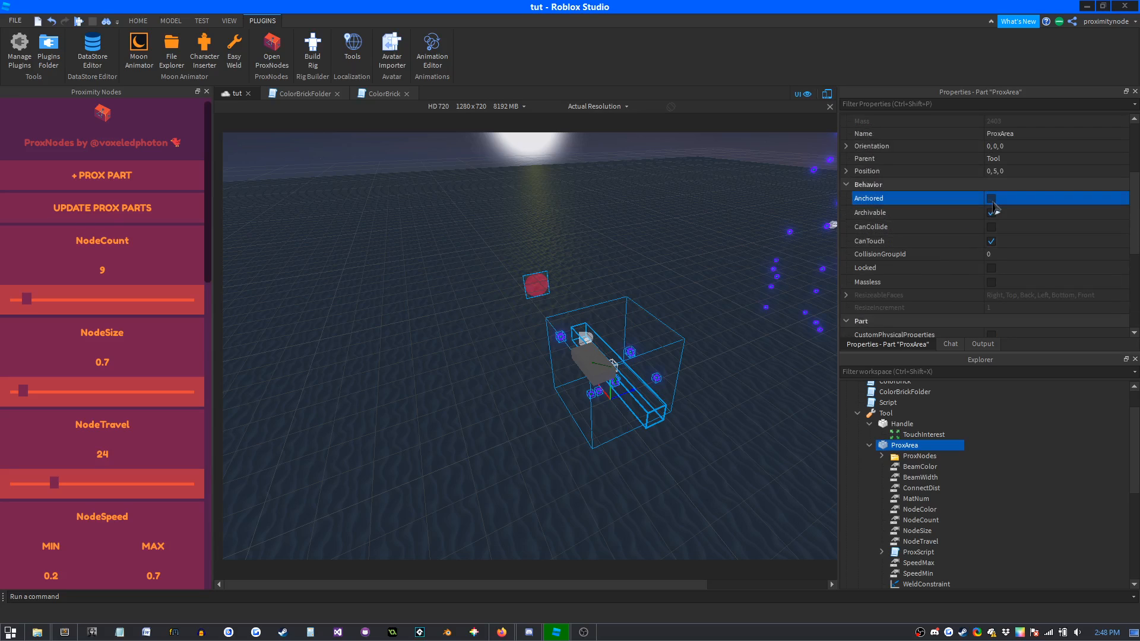
click(990, 241)
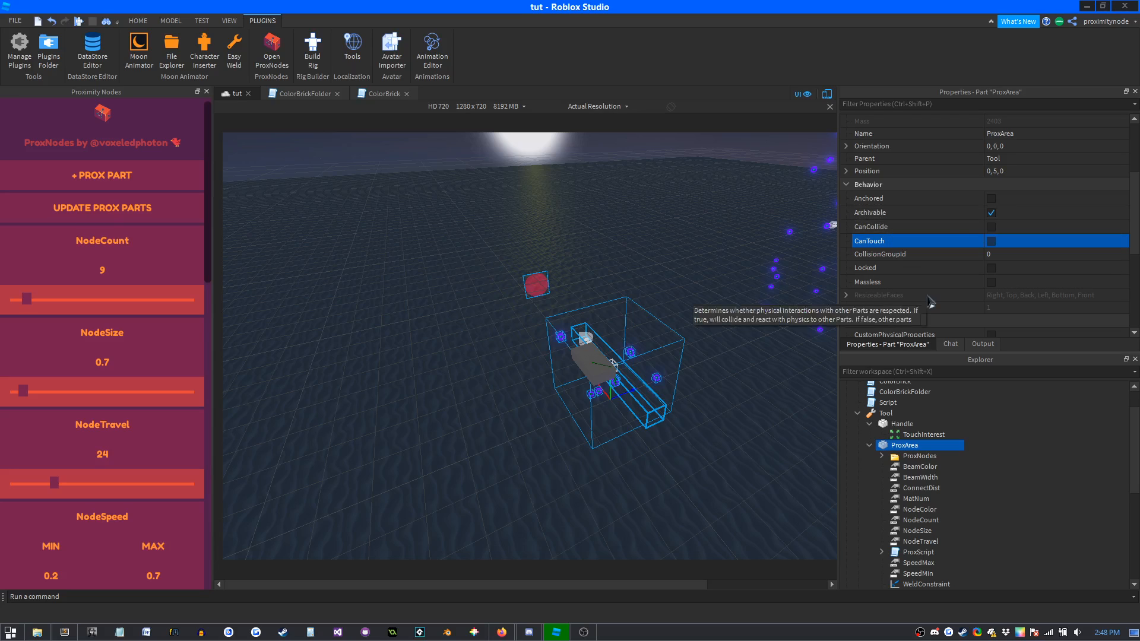
click(992, 283)
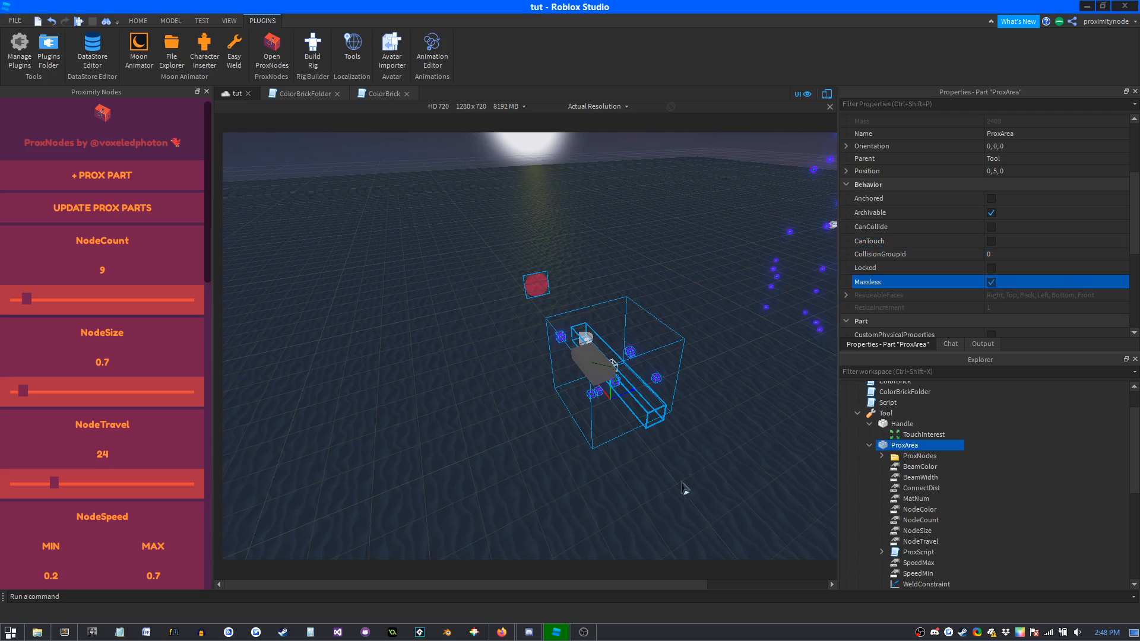
Move the Tool's ProxArea to about -3.3, 9.7, -3.3 so that it surrounds the Handle.
right_drag(682, 488, 693, 480)
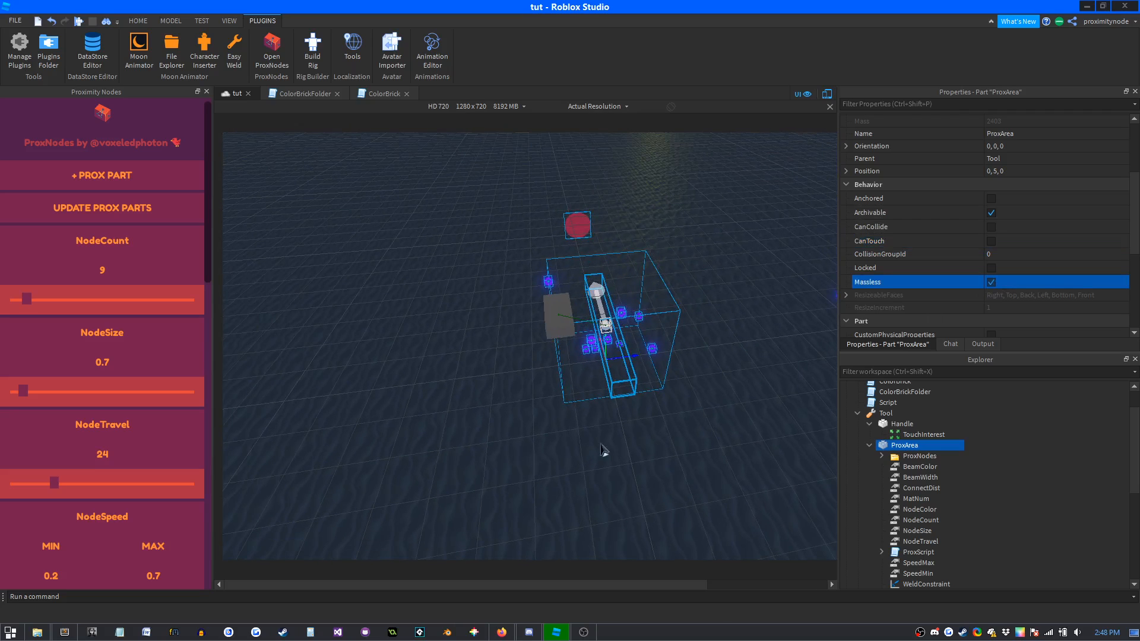
right_drag(452, 291, 450, 289)
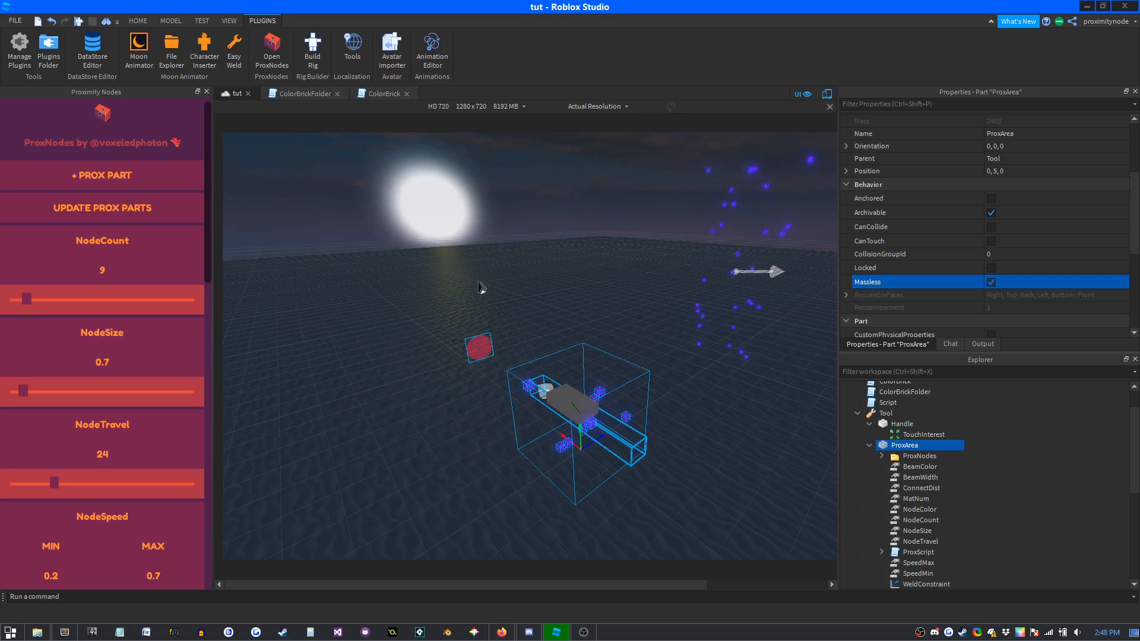
mouse_move(894, 459)
scroll(906, 449, down, 2)
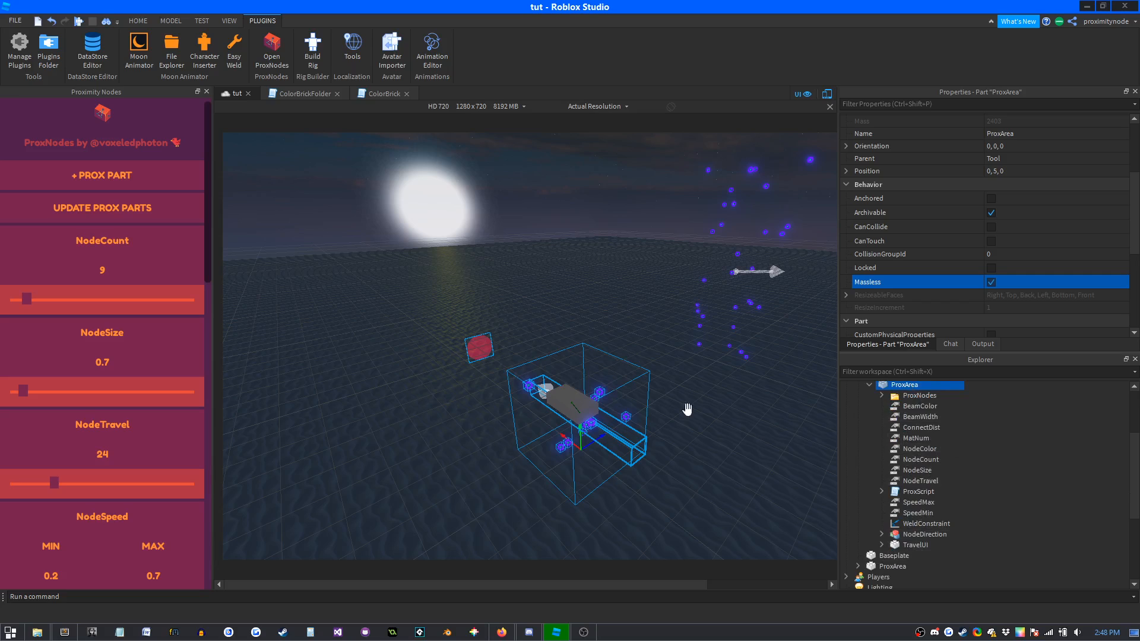
scroll(924, 449, up, 2)
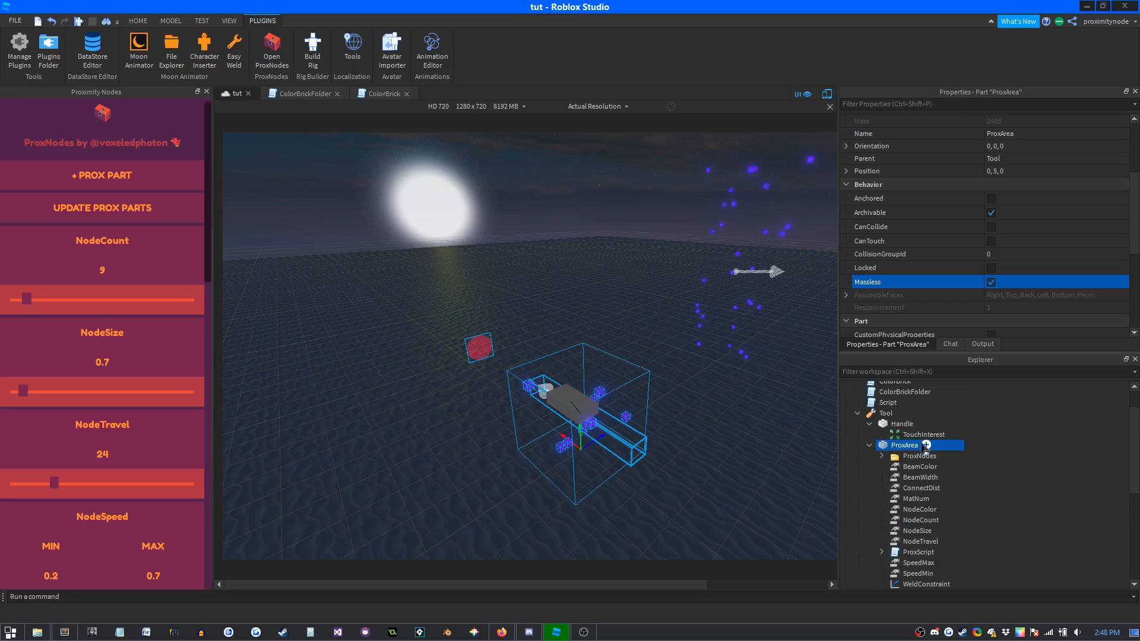
click(902, 424)
click(904, 445)
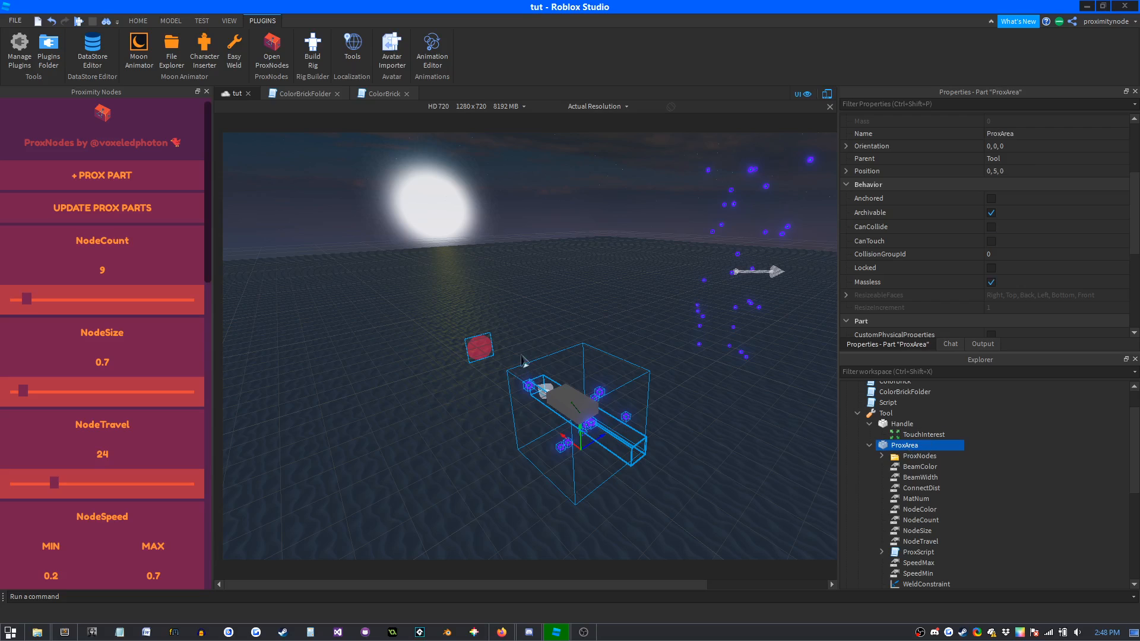
key(ctrl+2)
drag(529, 283, 526, 242)
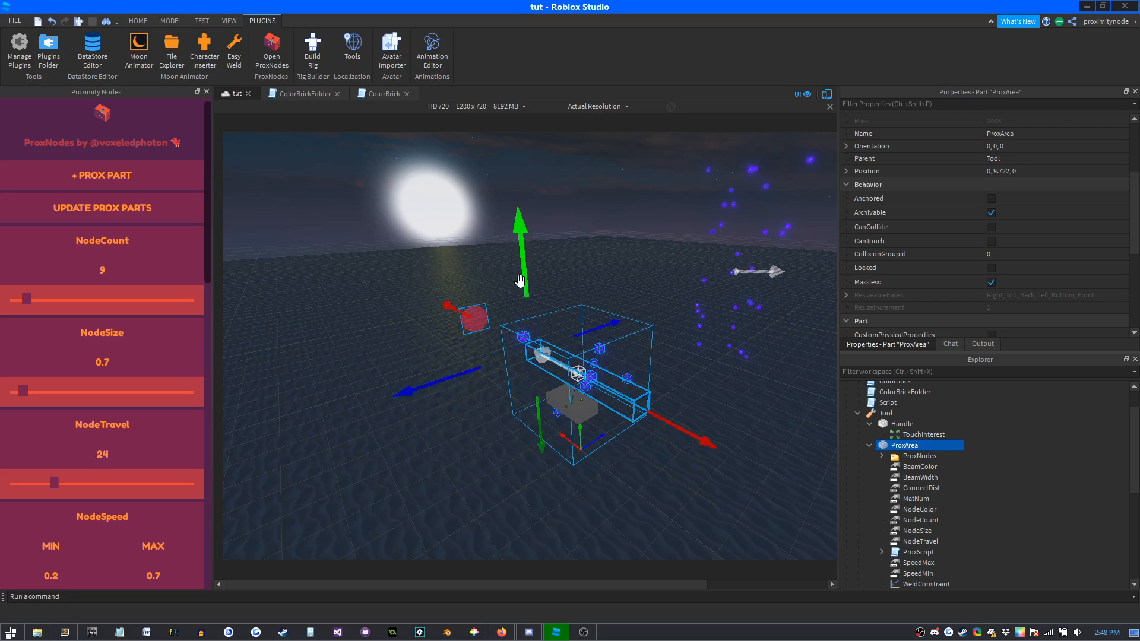
drag(445, 375, 415, 387)
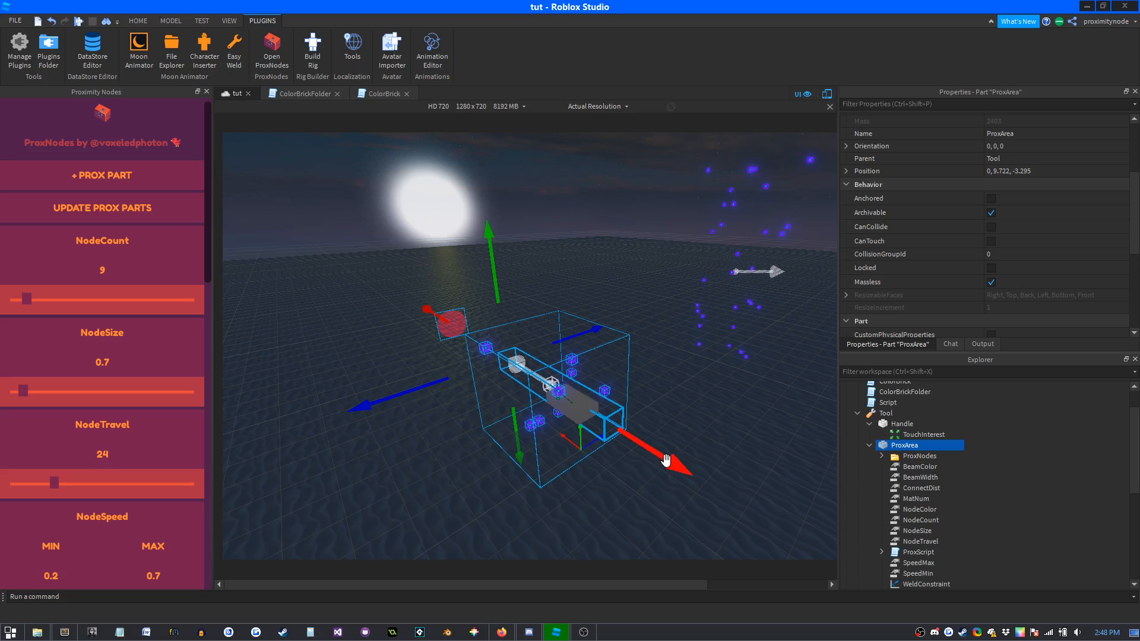
drag(664, 466, 705, 498)
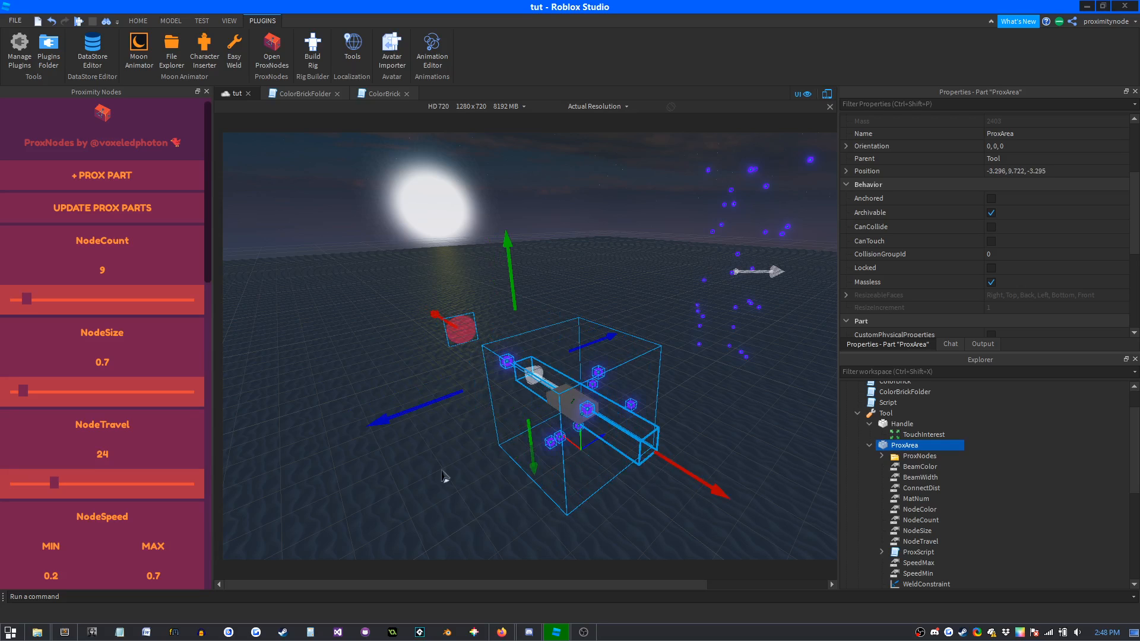
Check that the WeldConstraint in the Tool's ProxArea is enabled, and collapse that ProxArea in the hierarchy.
right_drag(444, 476, 444, 477)
scroll(923, 504, down, 3)
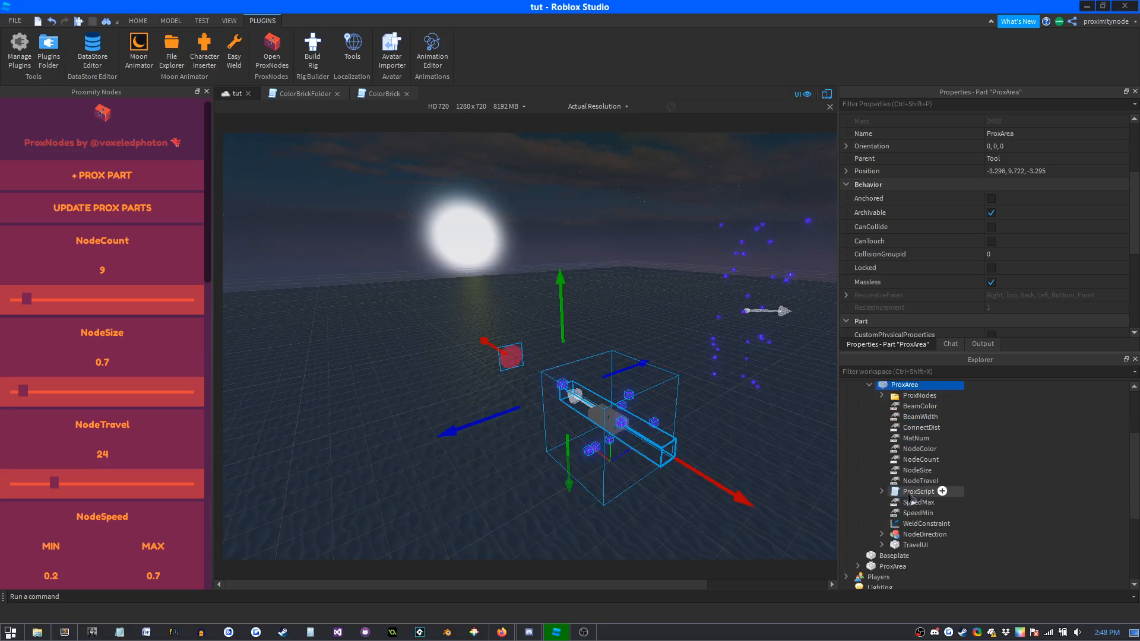
click(926, 493)
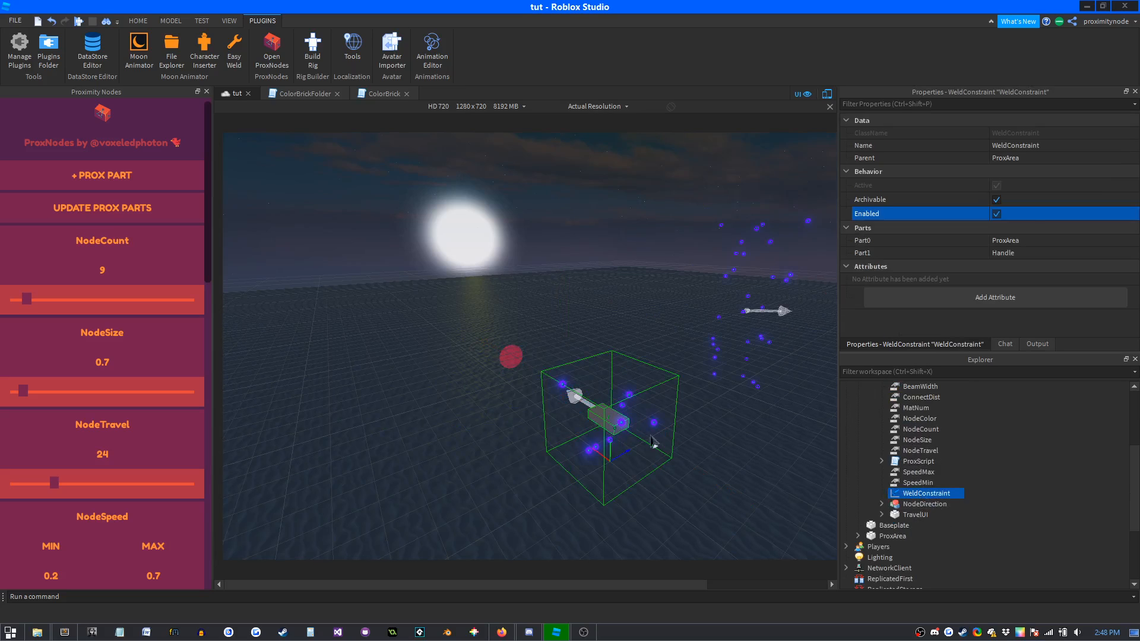
scroll(944, 468, up, 3)
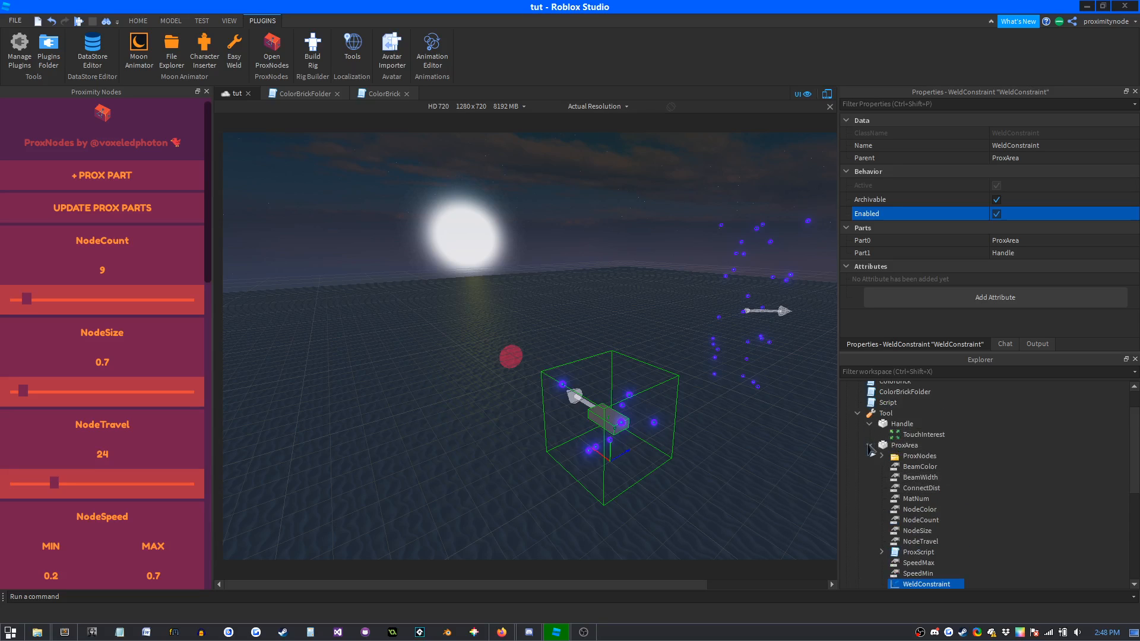
click(869, 445)
right_drag(487, 290, 488, 295)
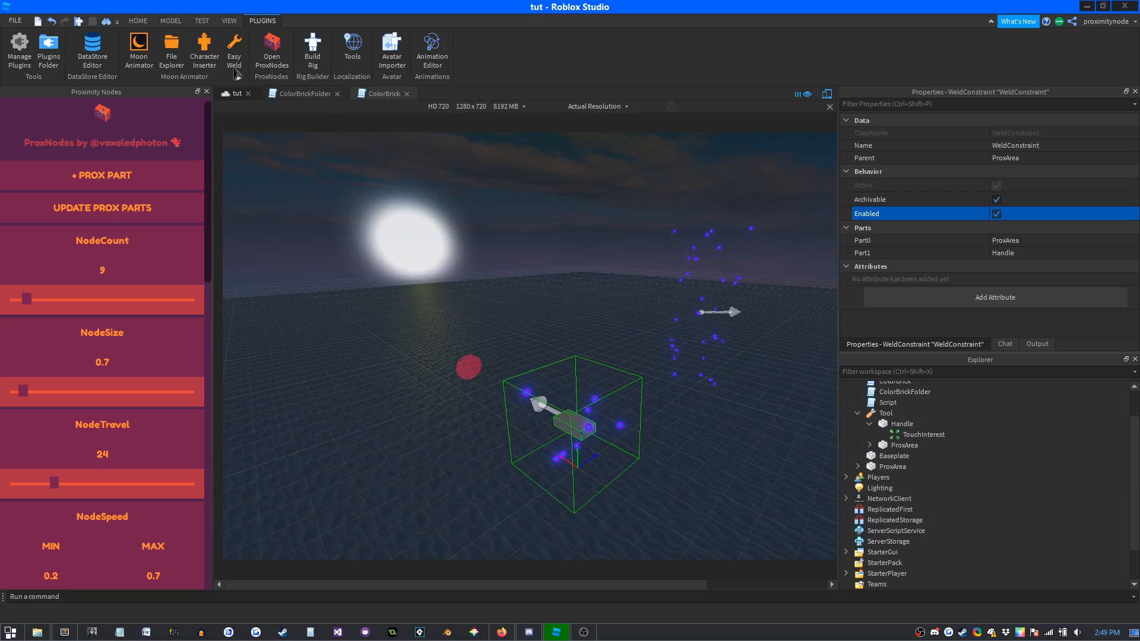
Start a play test and walk the character into the Tool to pick it up.
click(85, 24)
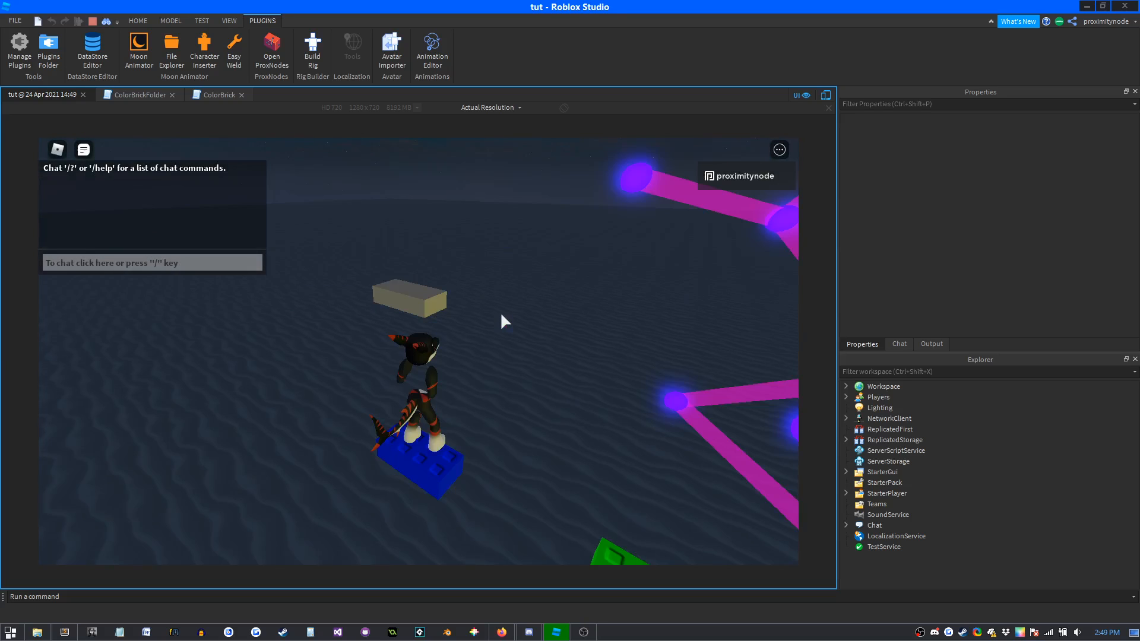
key(a)
right_drag(501, 315, 504, 321)
key(w)
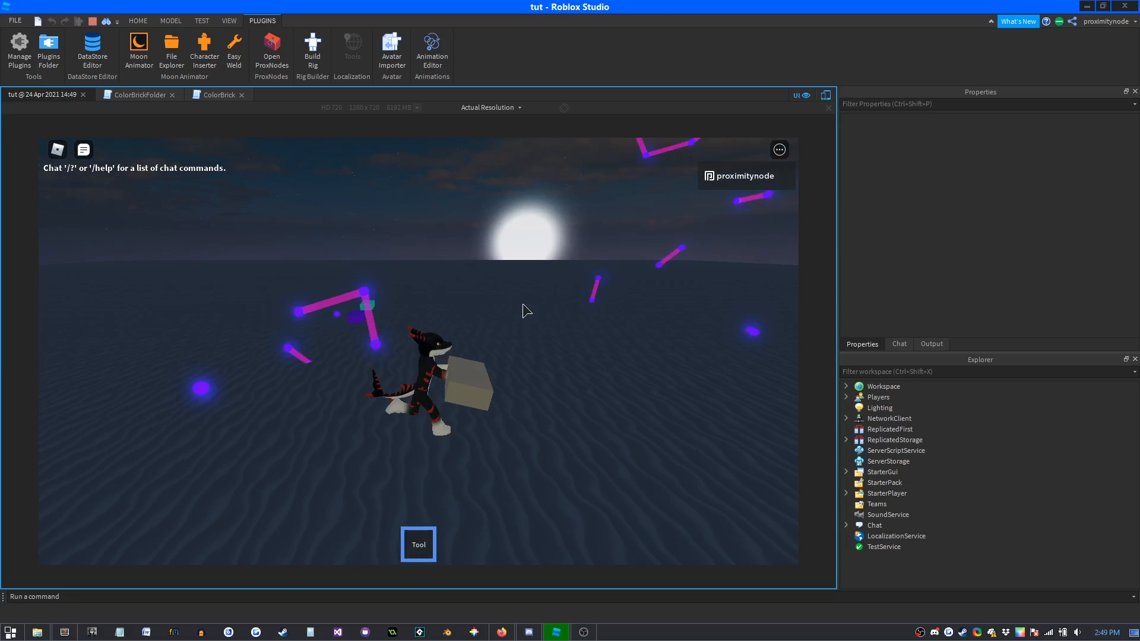
Drop the Tool, walk back to pick it up again, and end the play test.
key(BackSpace)
key(s)
key(a)
right_drag(522, 304, 570, 322)
key(w)
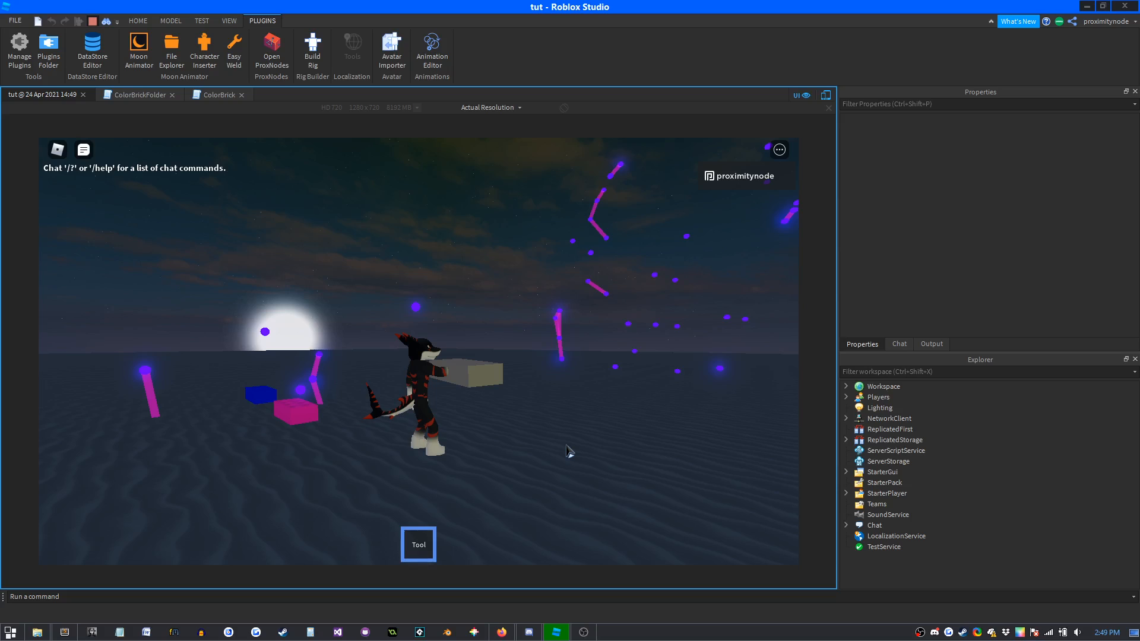
key(shift+F5)
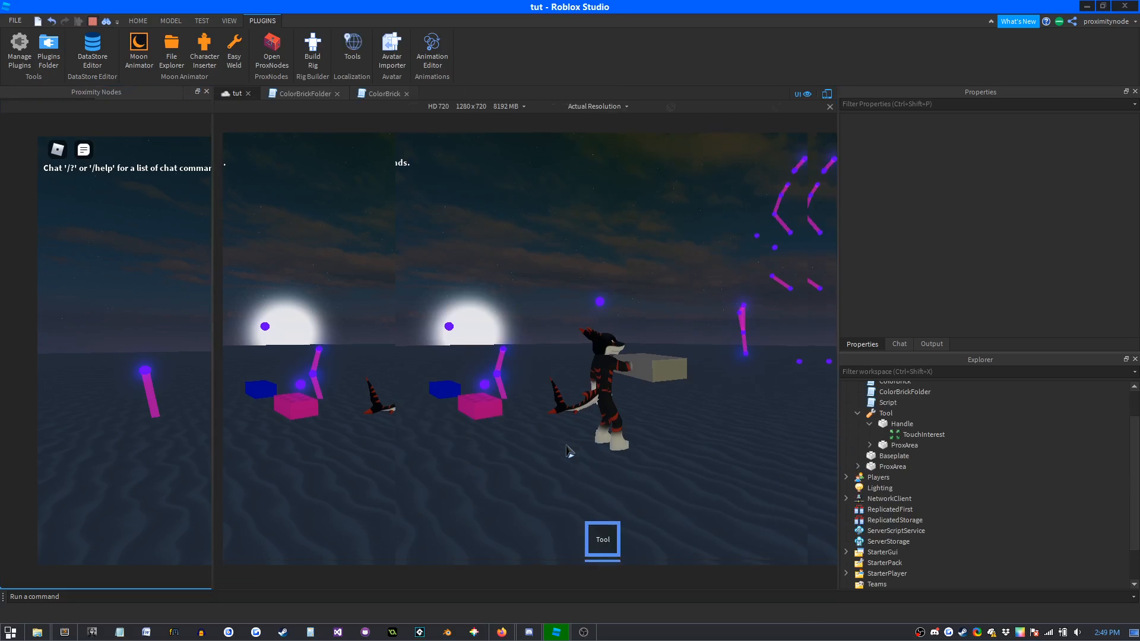
Increase the ConnectDist in the ProxNodes settings above 4.9.
scroll(125, 469, down, 5)
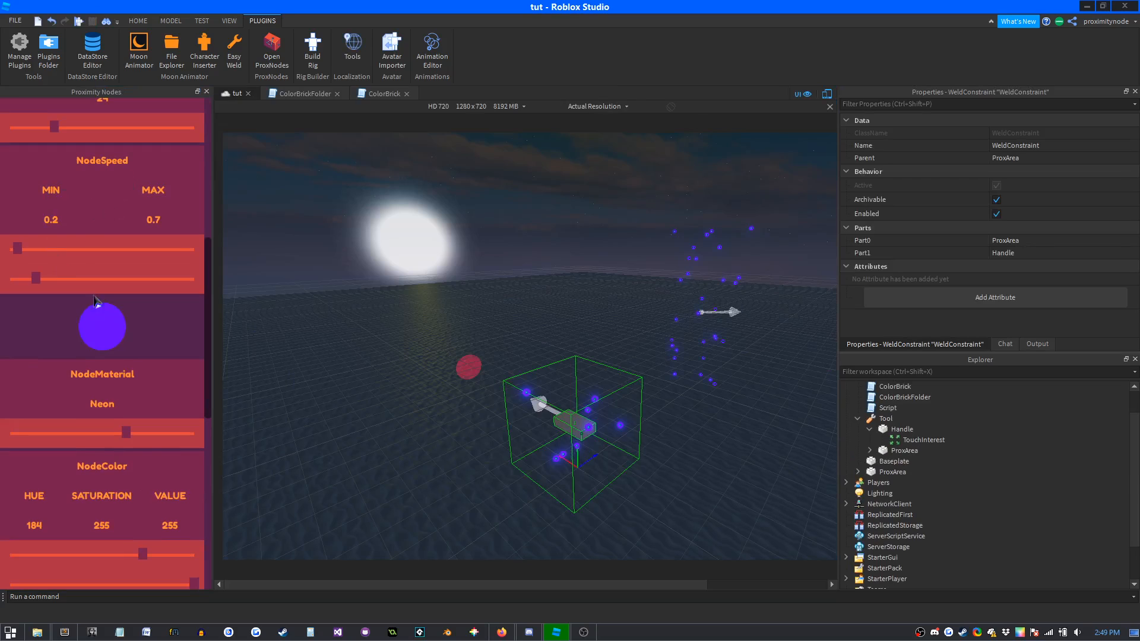
scroll(107, 370, down, 6)
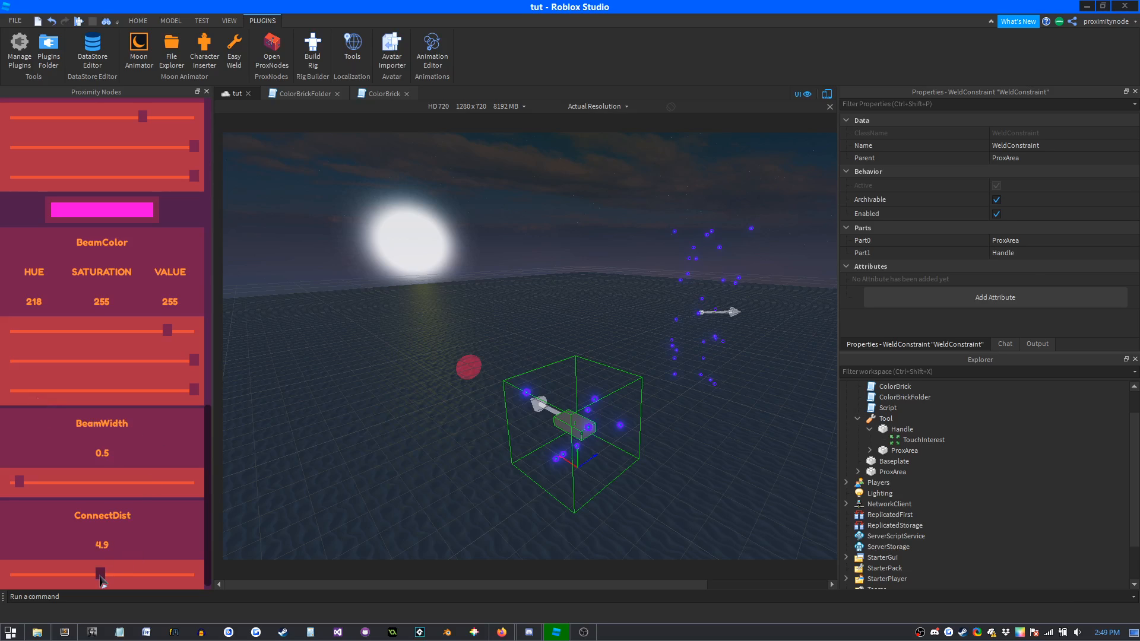
drag(100, 576, 139, 576)
drag(137, 575, 127, 575)
scroll(125, 362, up, 15)
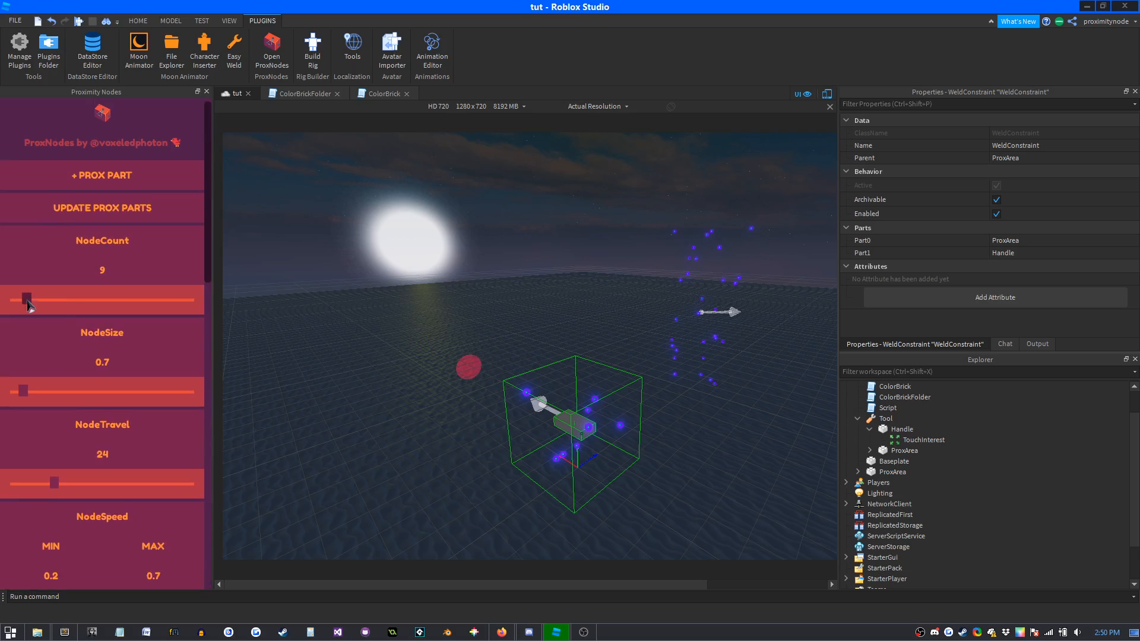
Set NodeCount to 36 and update the ProxArea inside the Tool with the current ProxNodes settings.
drag(27, 299, 77, 308)
click(903, 452)
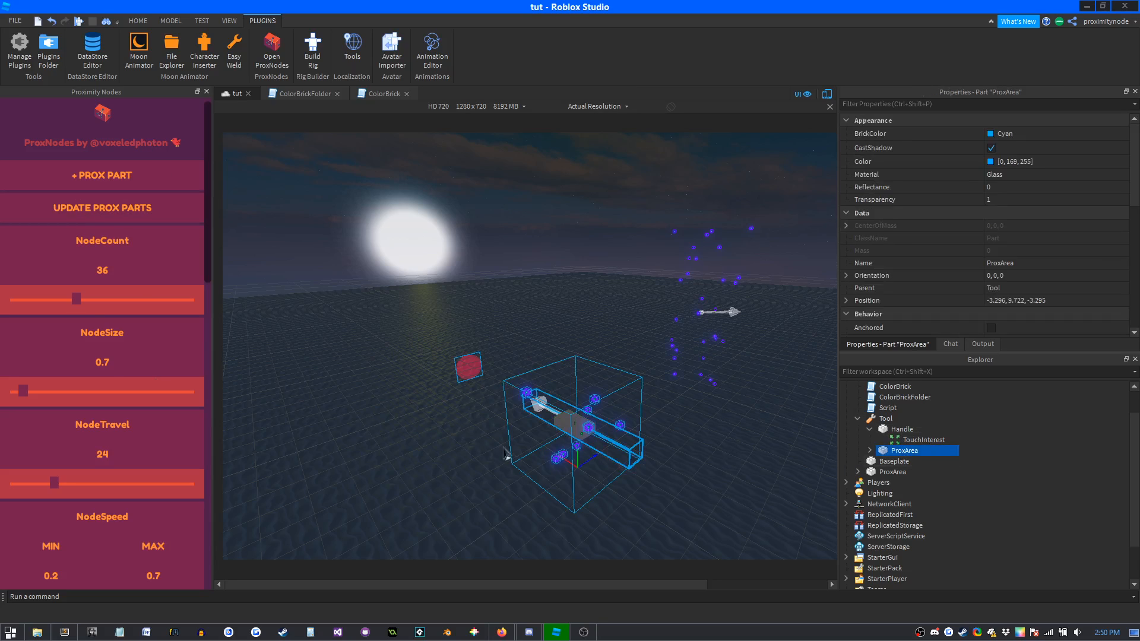
scroll(136, 380, down, 15)
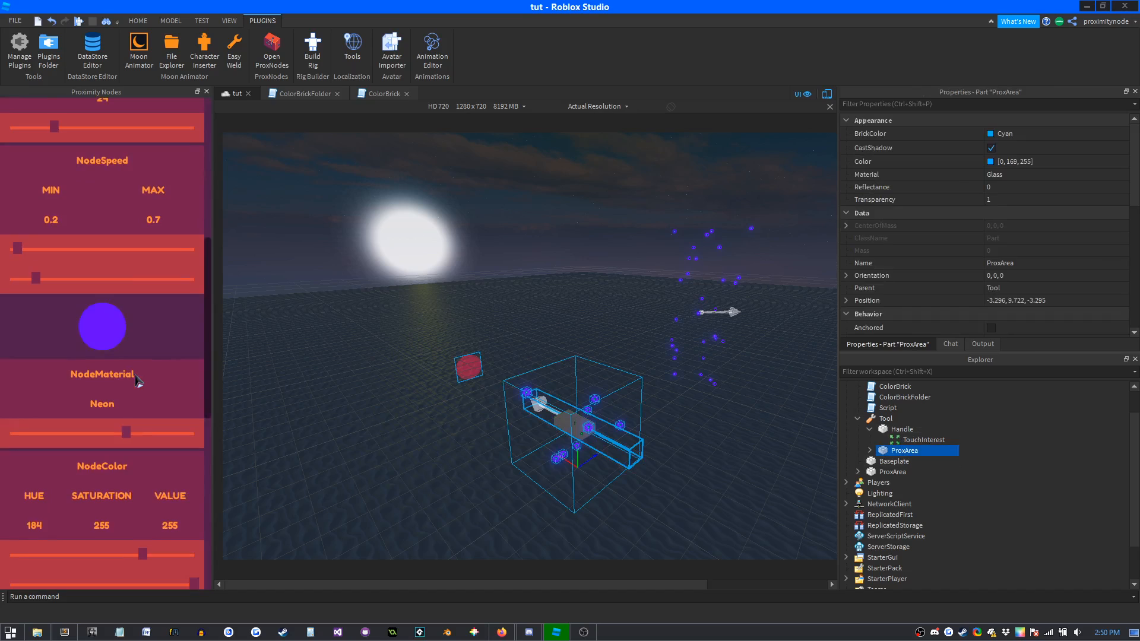
scroll(135, 380, up, 15)
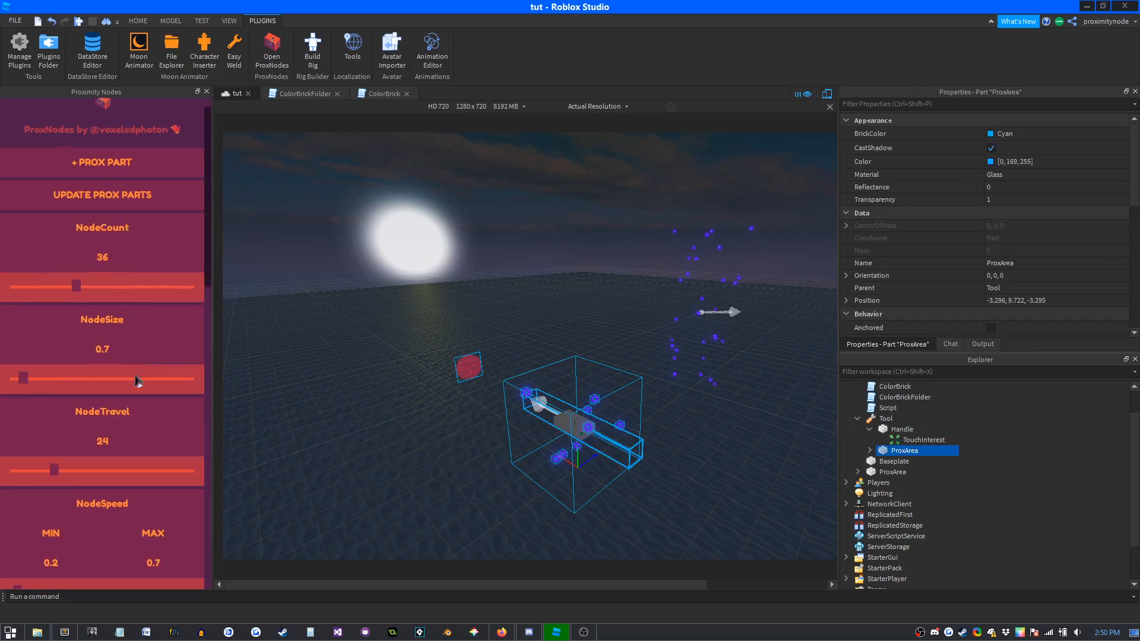
click(128, 218)
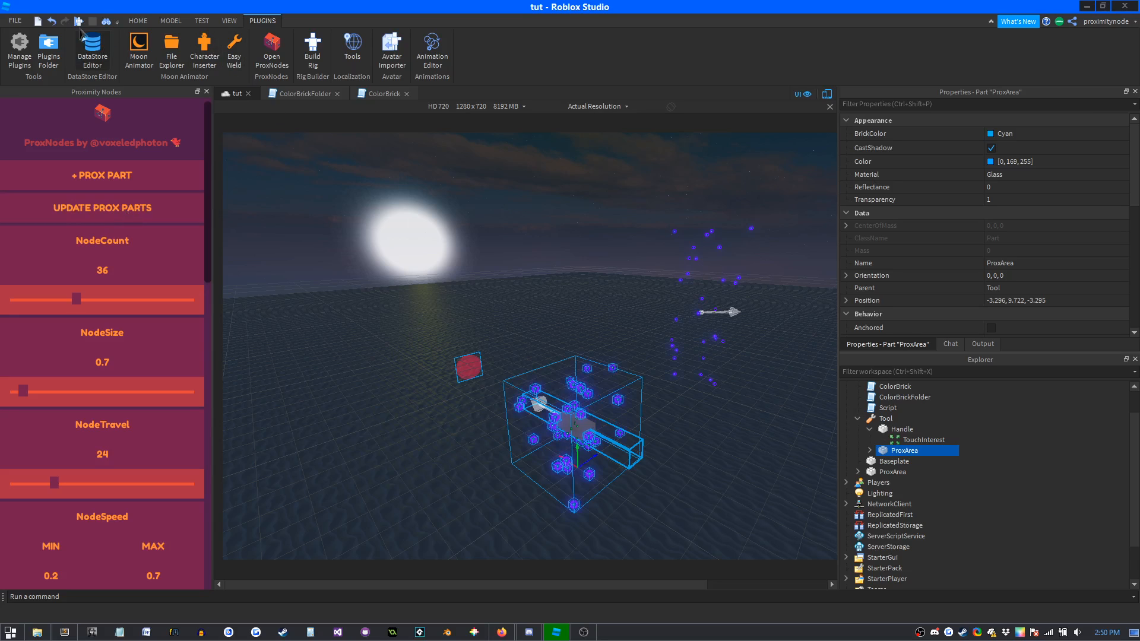
Start a play test and walk the character into the Tool to pick it up with its updated ProxArea.
key(F5)
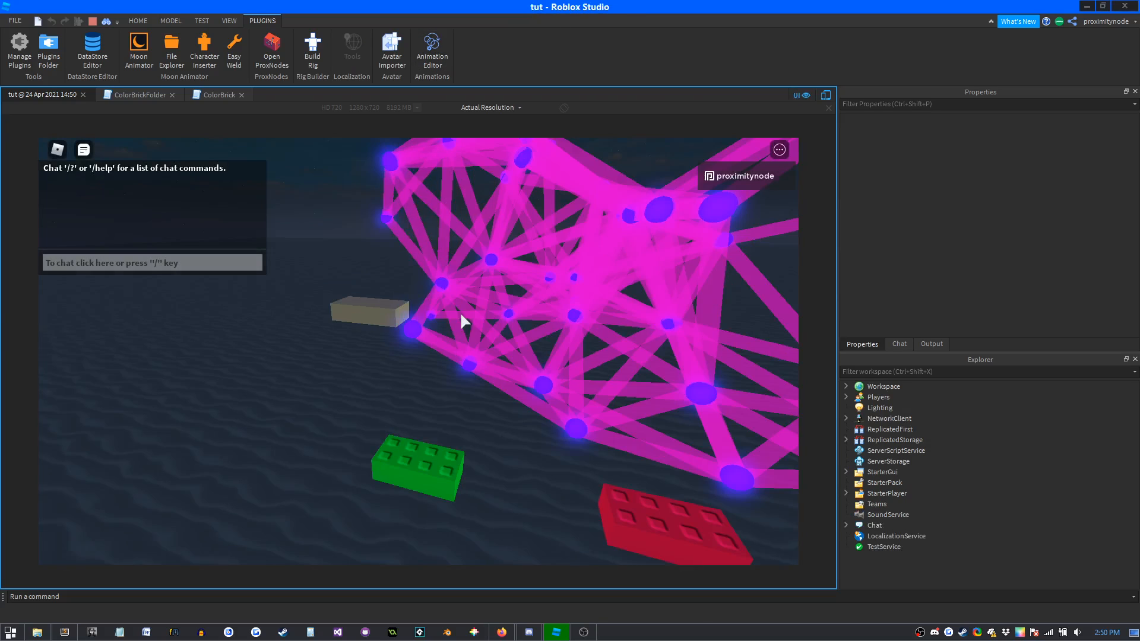
key(a)
right_drag(460, 314, 461, 315)
key(w)
key(a)
key(d)
key(w)
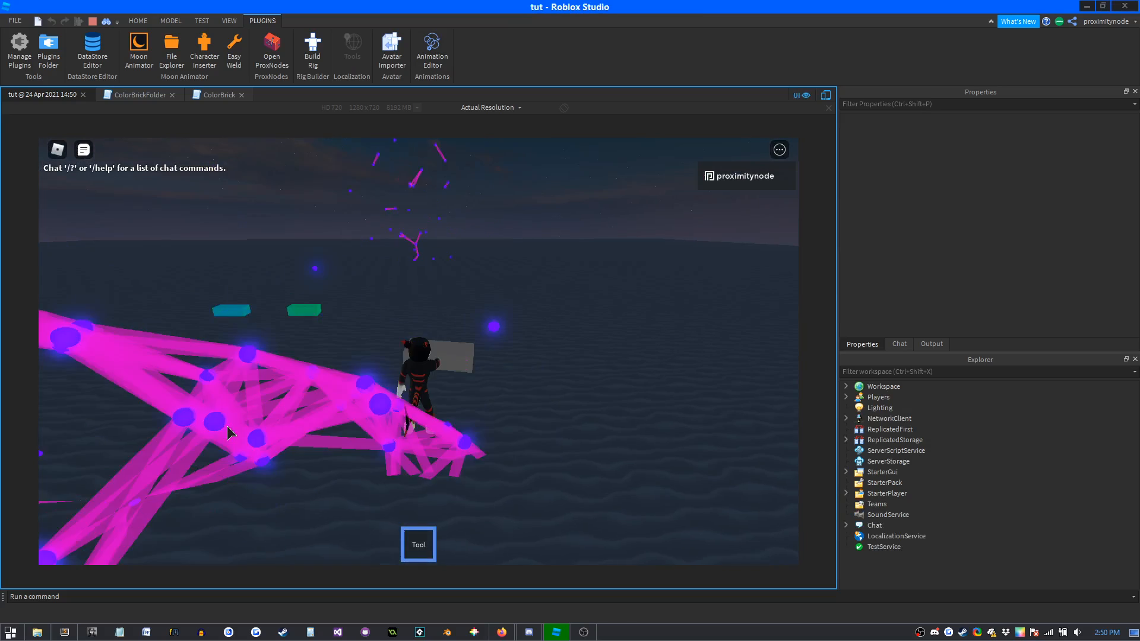
Run around with the equipped Tool to watch its nodes and beams from several angles, and end the play test.
right_drag(470, 298, 471, 299)
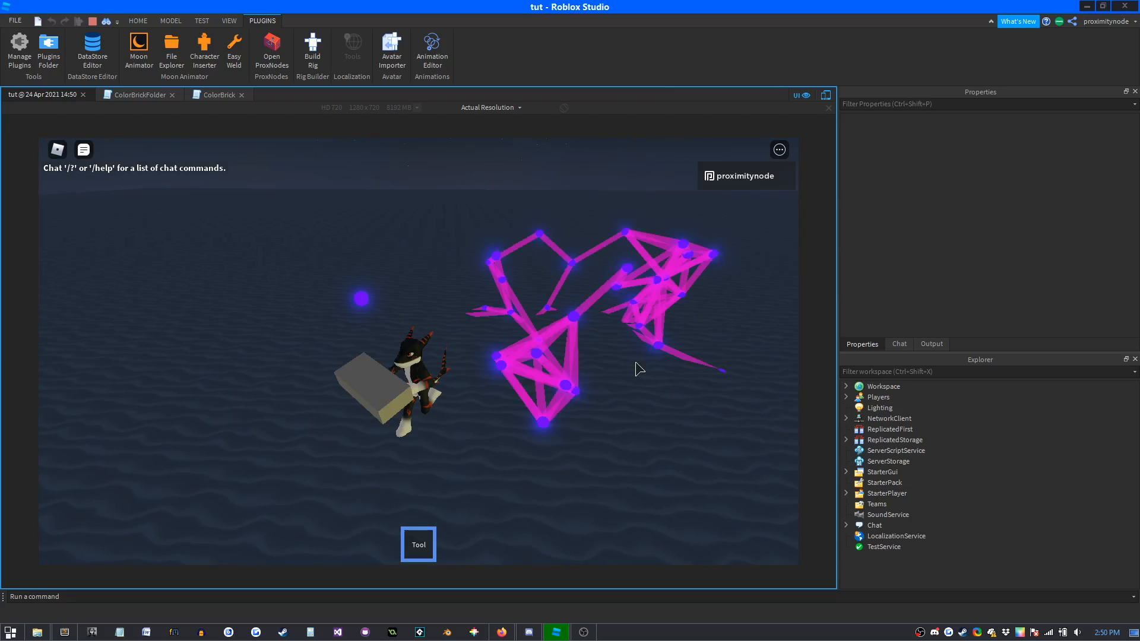
right_drag(572, 381, 572, 381)
key(d)
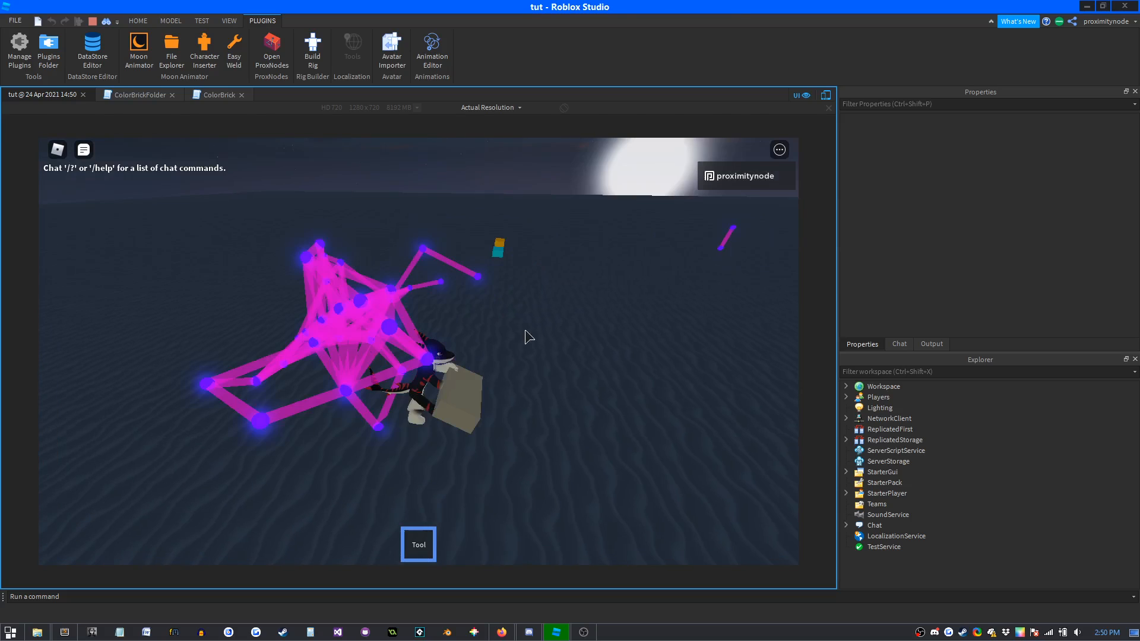
right_drag(526, 337, 528, 336)
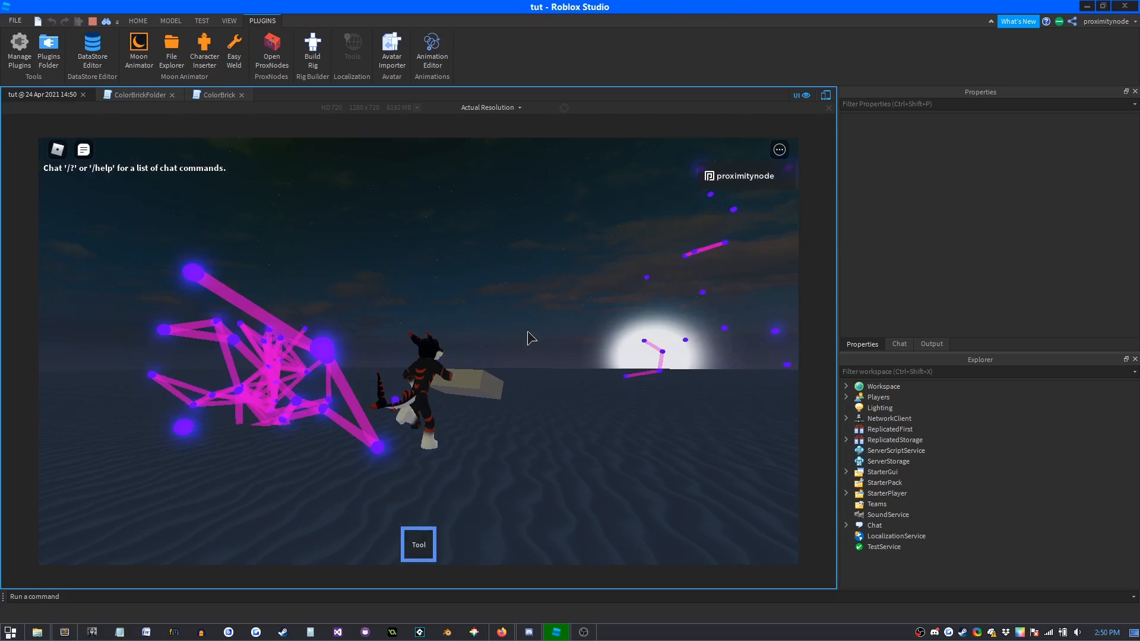
key(a)
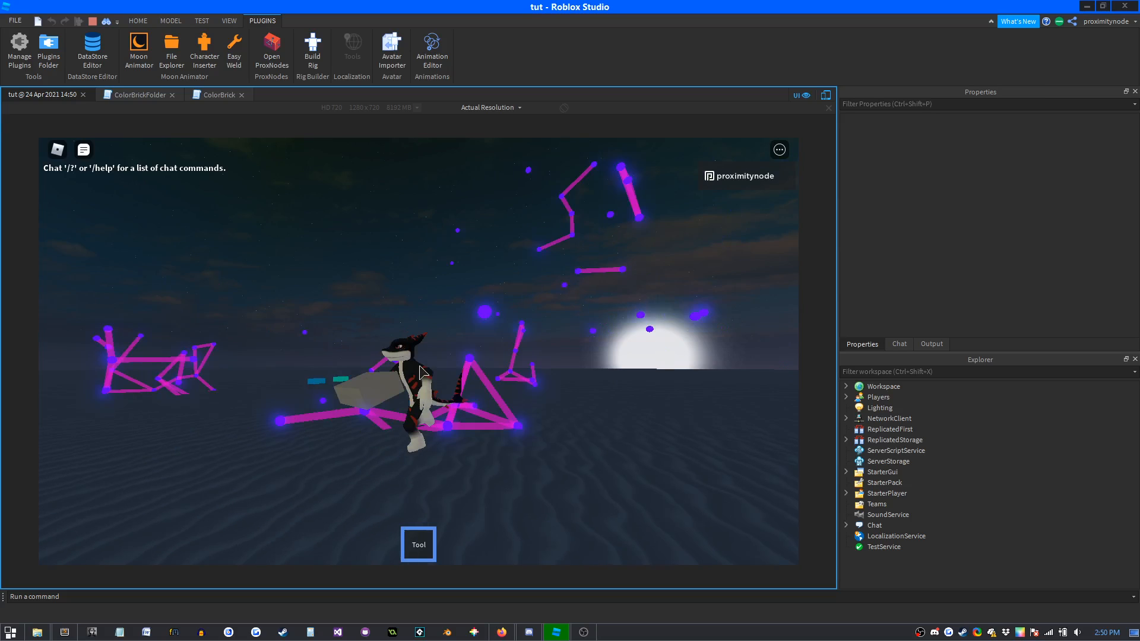
key(w)
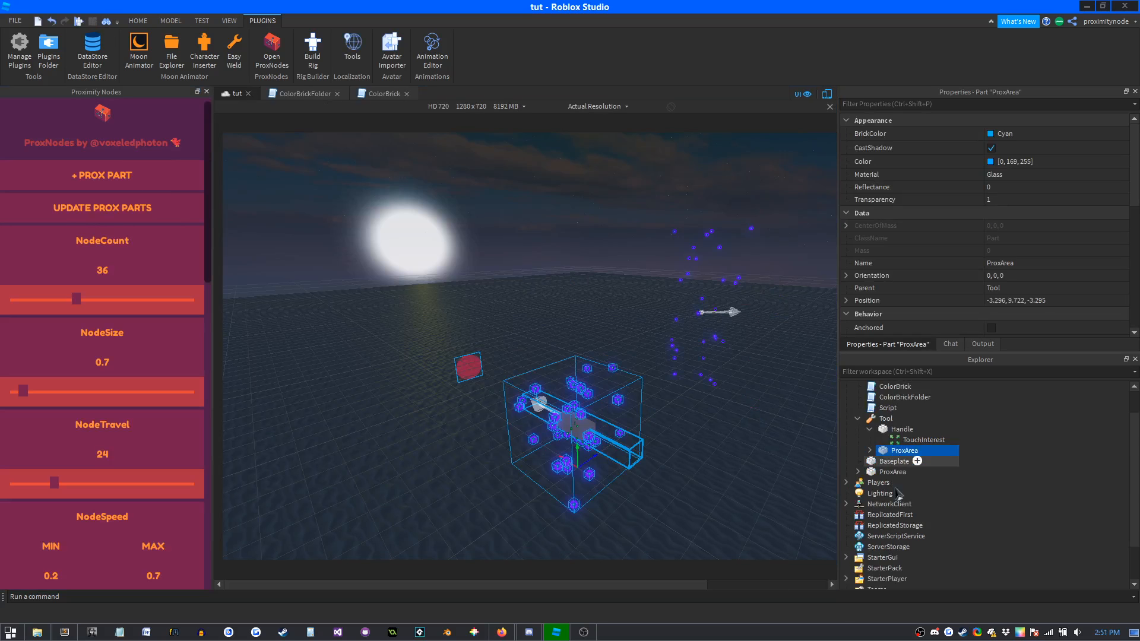
Expand the ProxArea inside the Tool and open its ProxScript.
scroll(912, 460, up, 3)
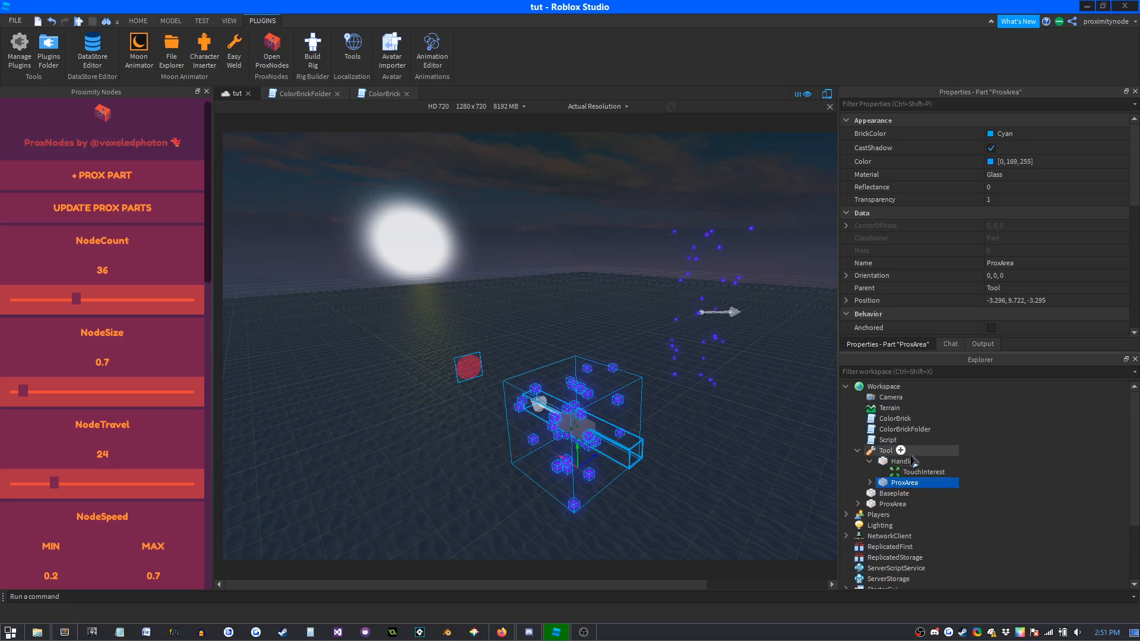
click(870, 482)
scroll(914, 505, down, 3)
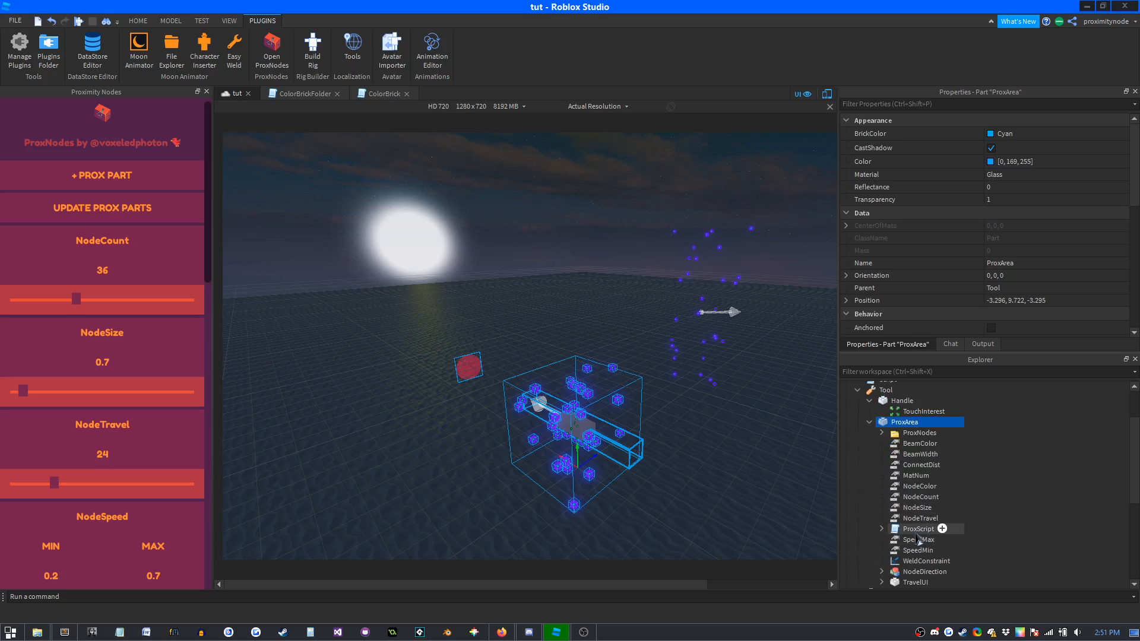
double_click(918, 529)
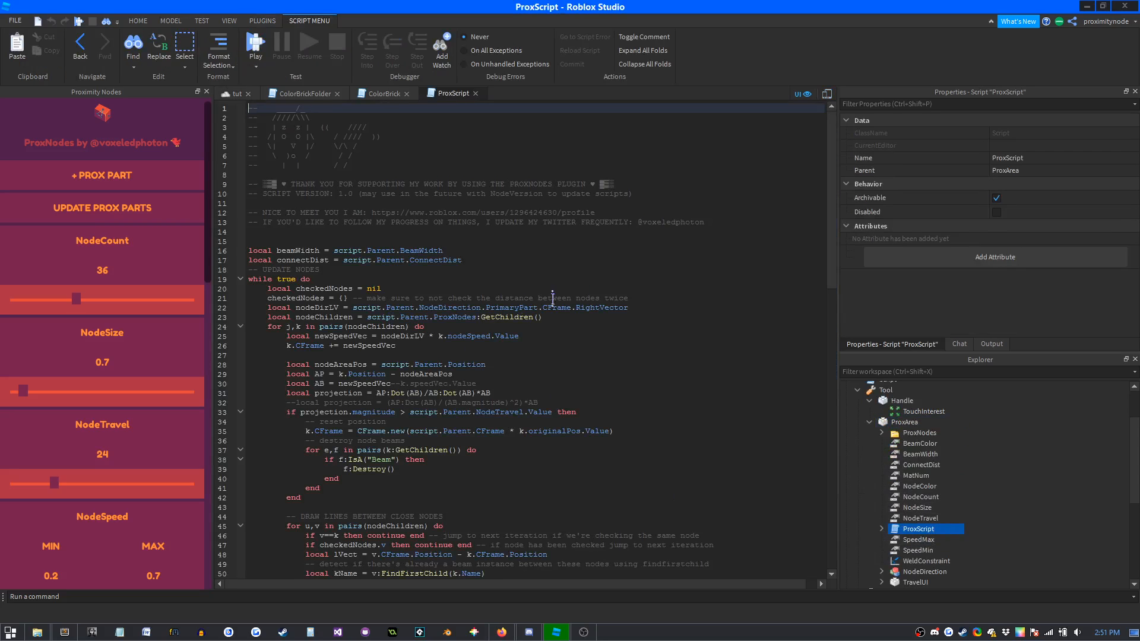
Read through the ProxScript code, from the header comments to the node update and beam drawing loops, and close the script.
scroll(615, 304, down, 3)
scroll(615, 303, up, 3)
drag(832, 213, 832, 320)
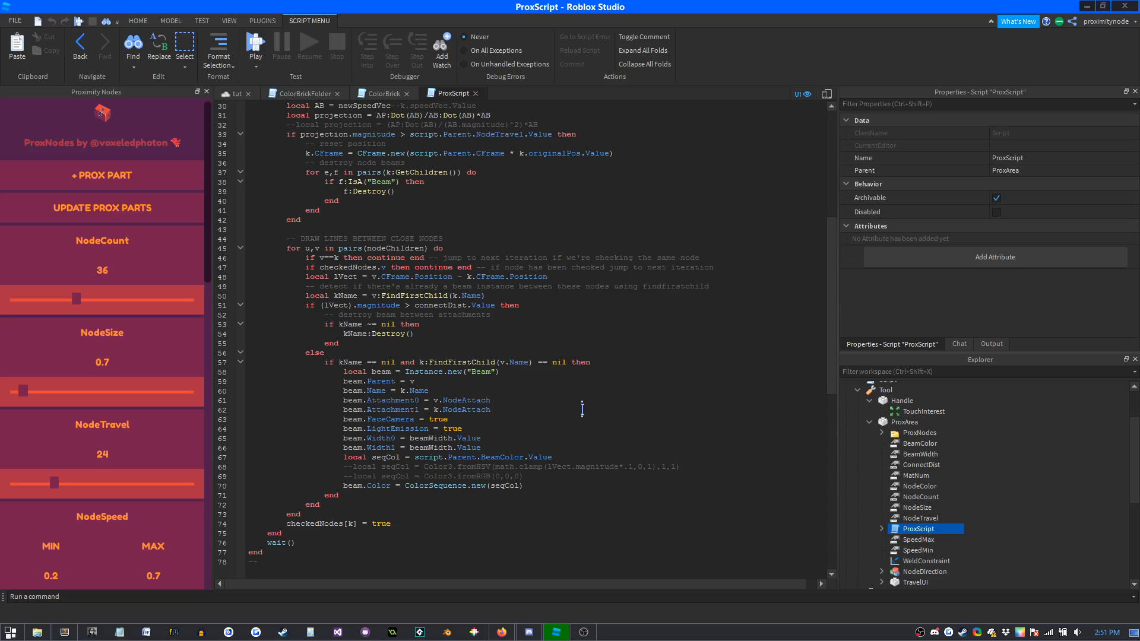
scroll(409, 512, down, 2)
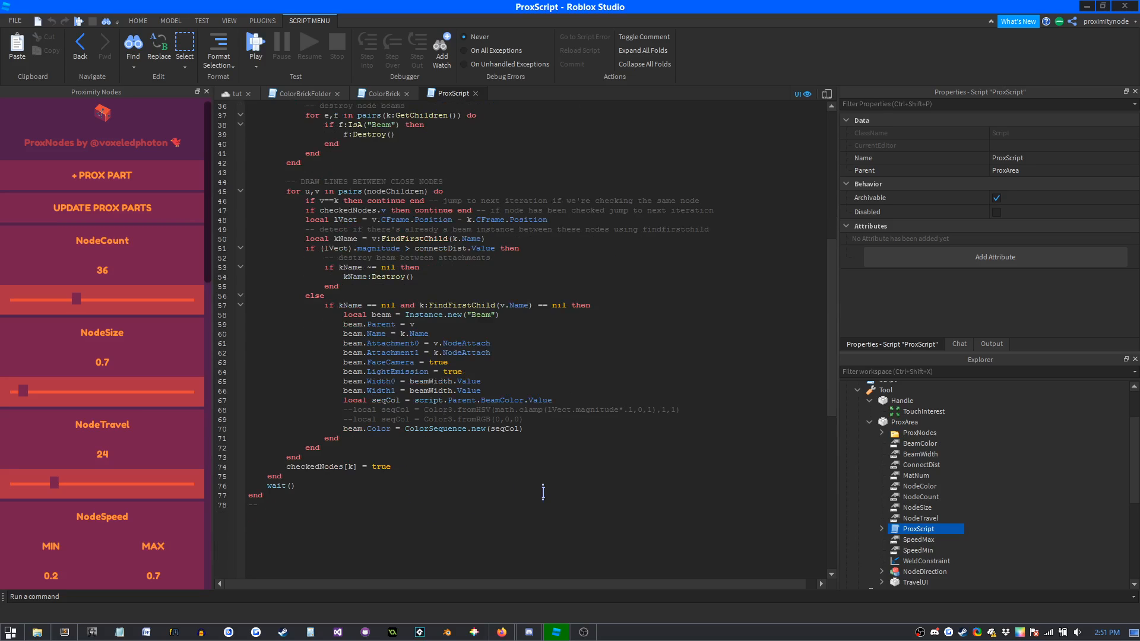
scroll(542, 492, up, 4)
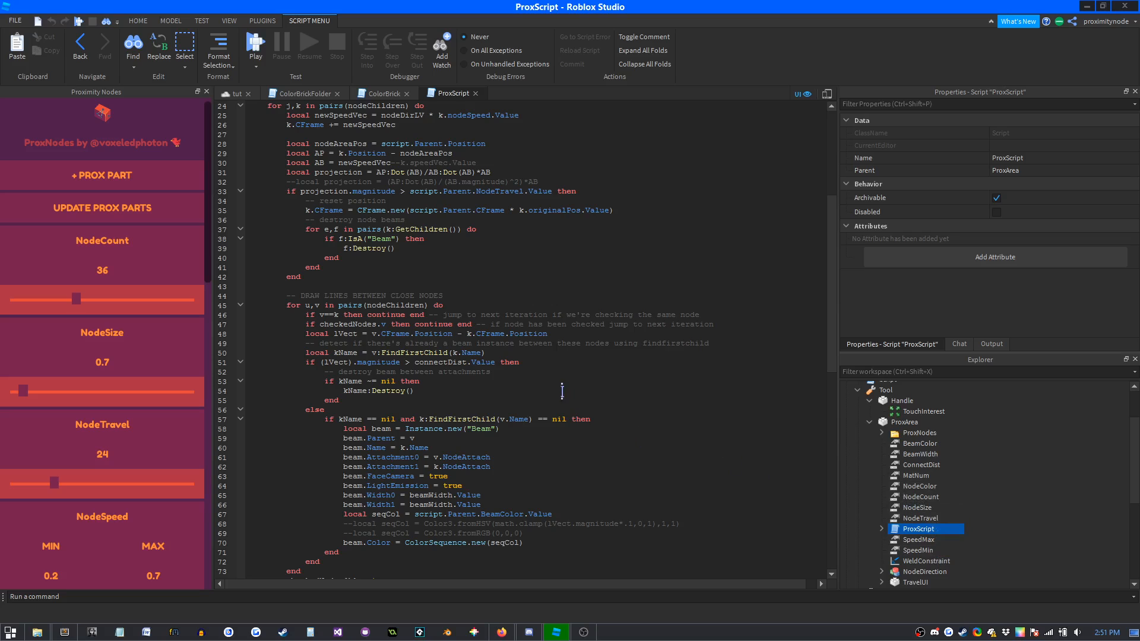
scroll(398, 304, up, 6)
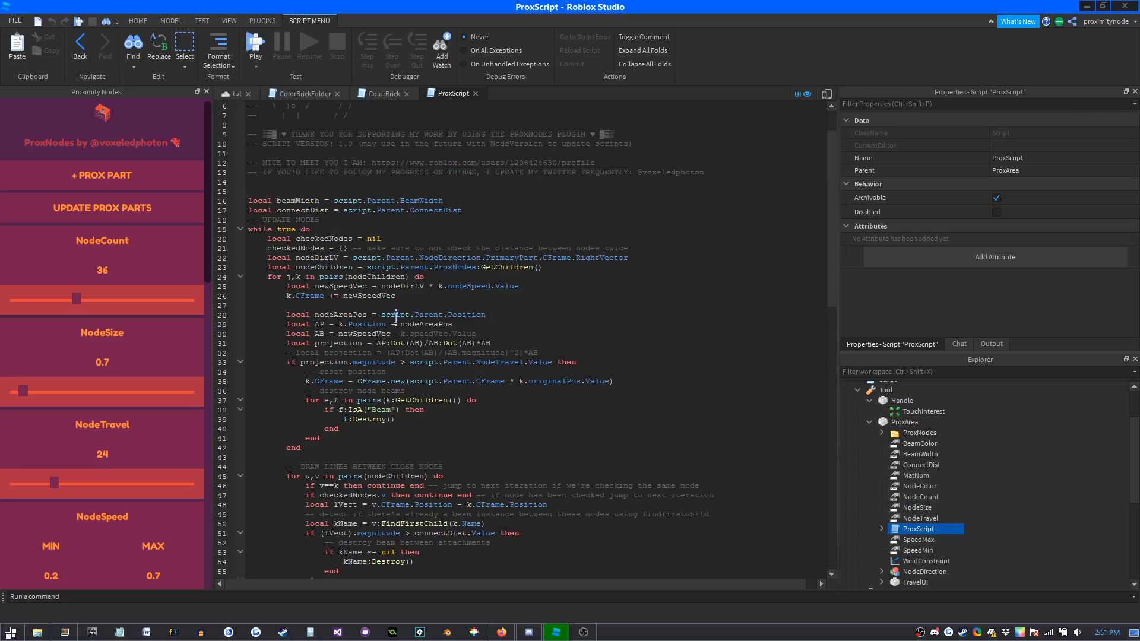
scroll(396, 319, up, 2)
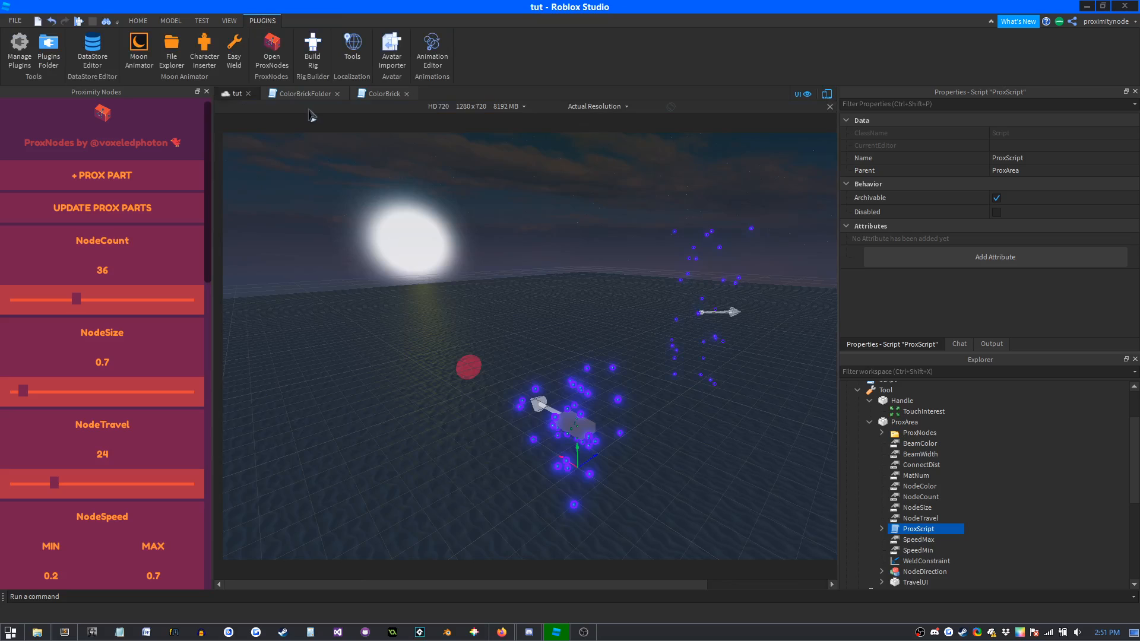
Select the tall standalone ProxArea in the Workspace and view it together with the Tool's ProxArea.
scroll(139, 273, down, 3)
scroll(141, 273, up, 3)
right_drag(508, 325, 546, 272)
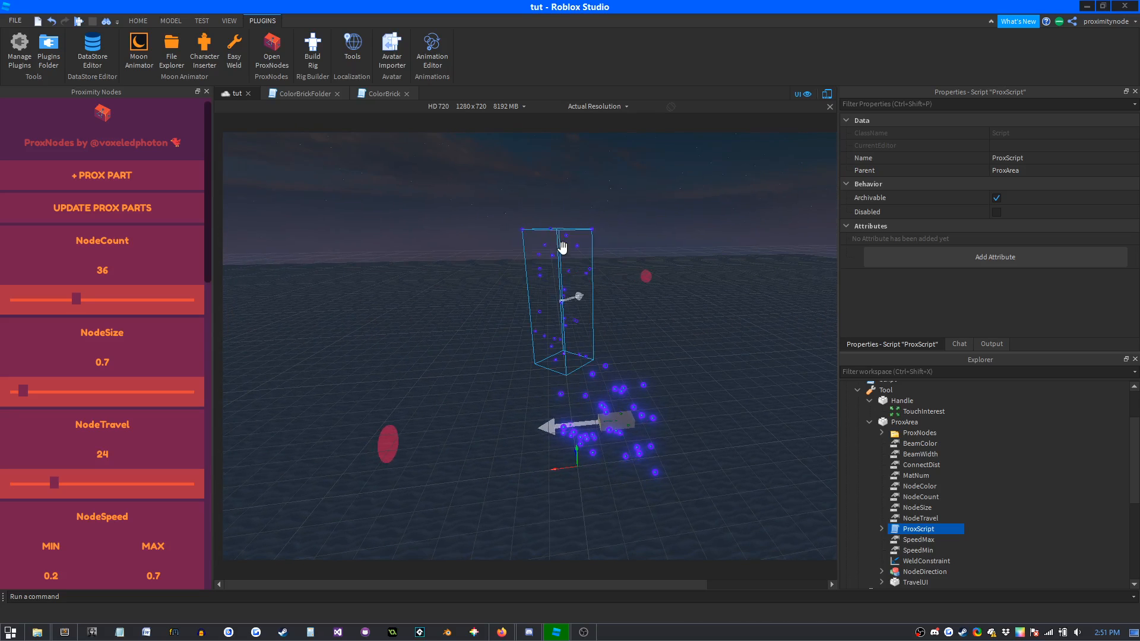
click(562, 247)
right_drag(623, 357, 592, 330)
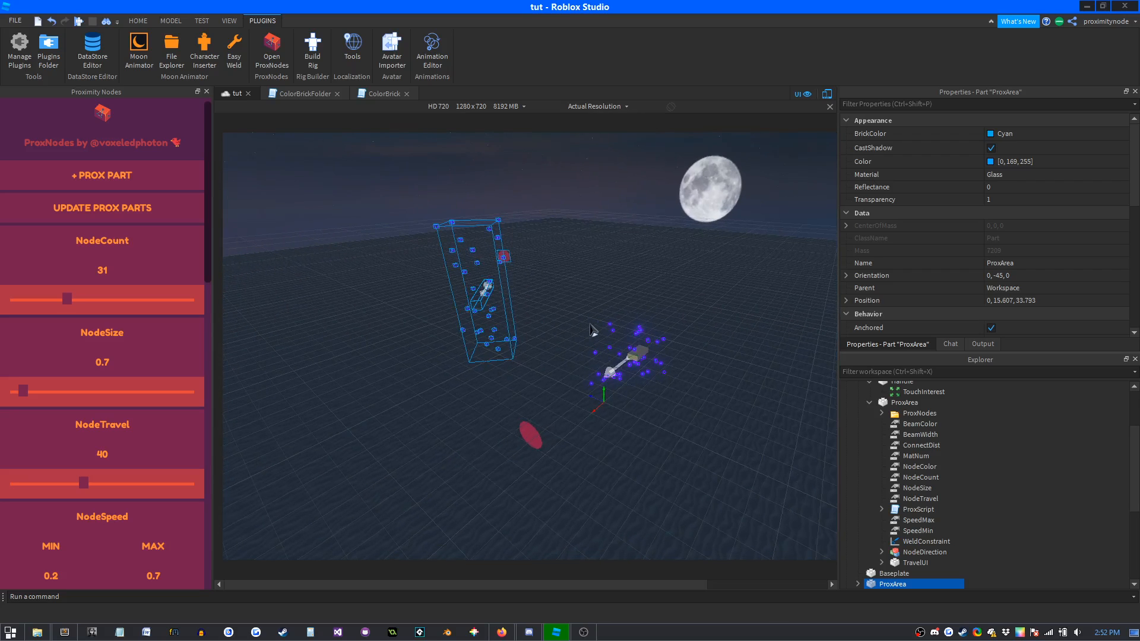